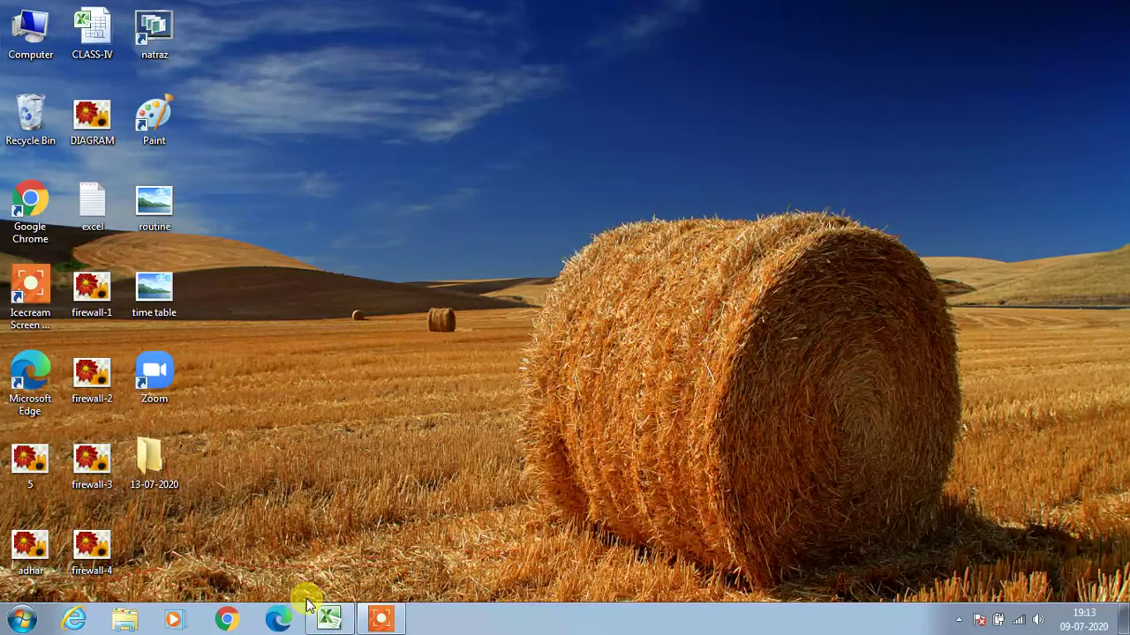
Launch Notepad from the Start menu and maximize its window.
left_click(21, 619)
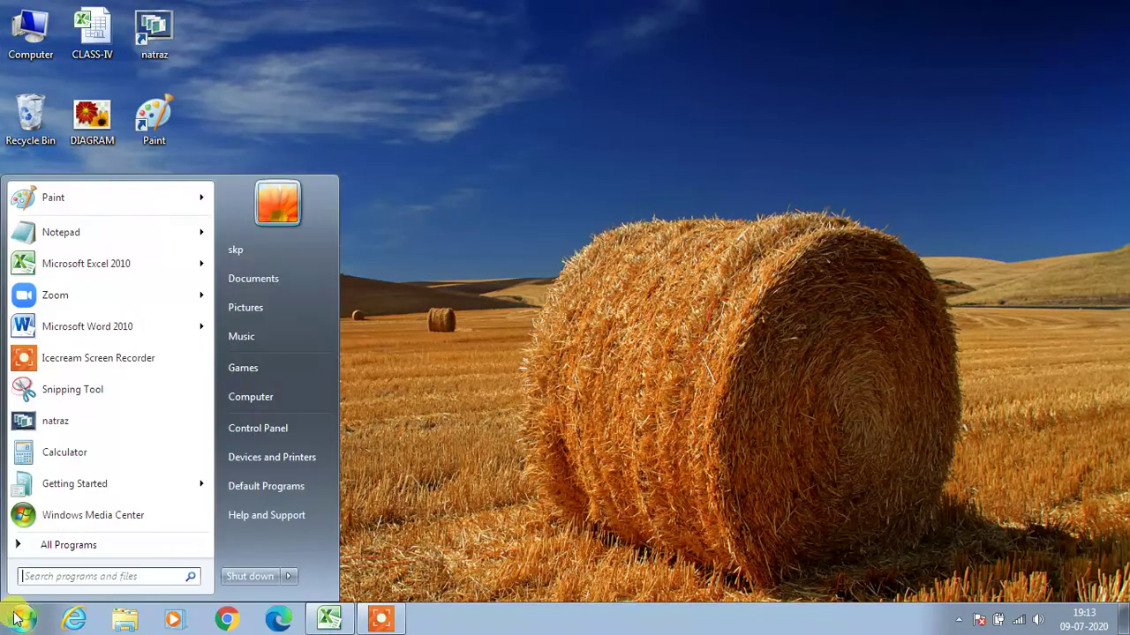
left_click(117, 230)
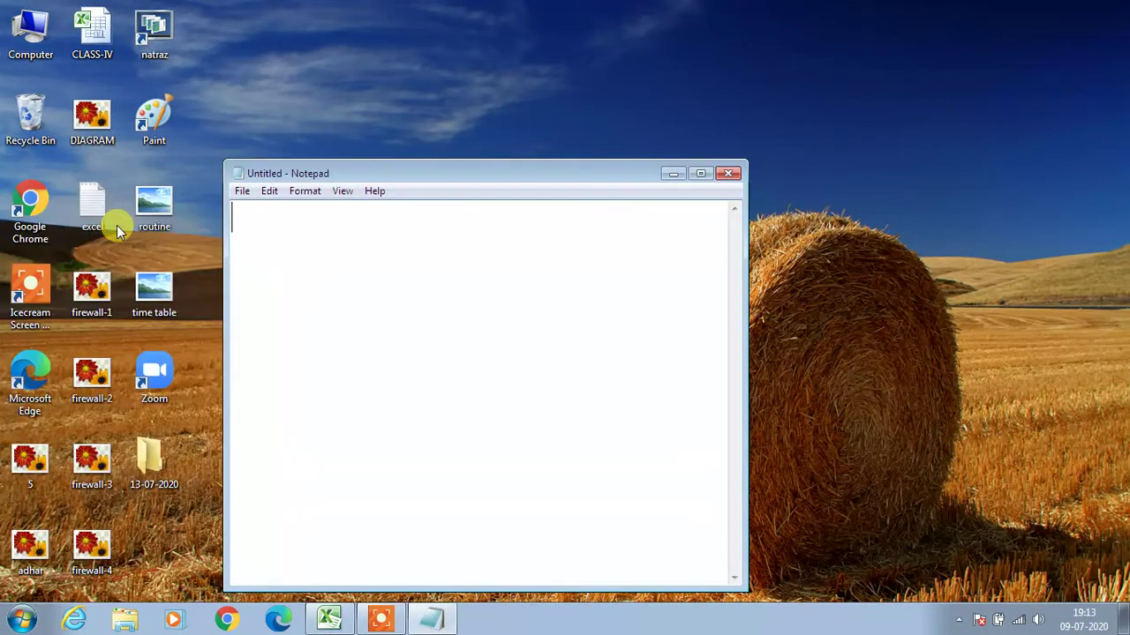
left_click(699, 175)
Type the heading PERFORMING CALCULATION IN EXCEL and underline it with equals signs.
type("PERFO")
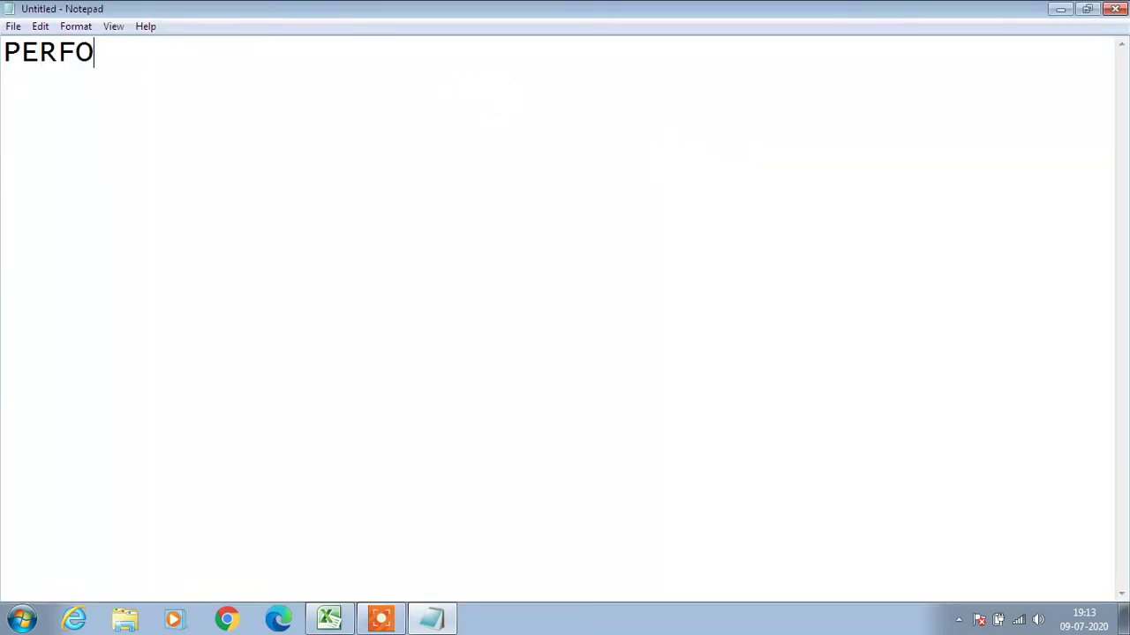
type("RMING CALCULATI")
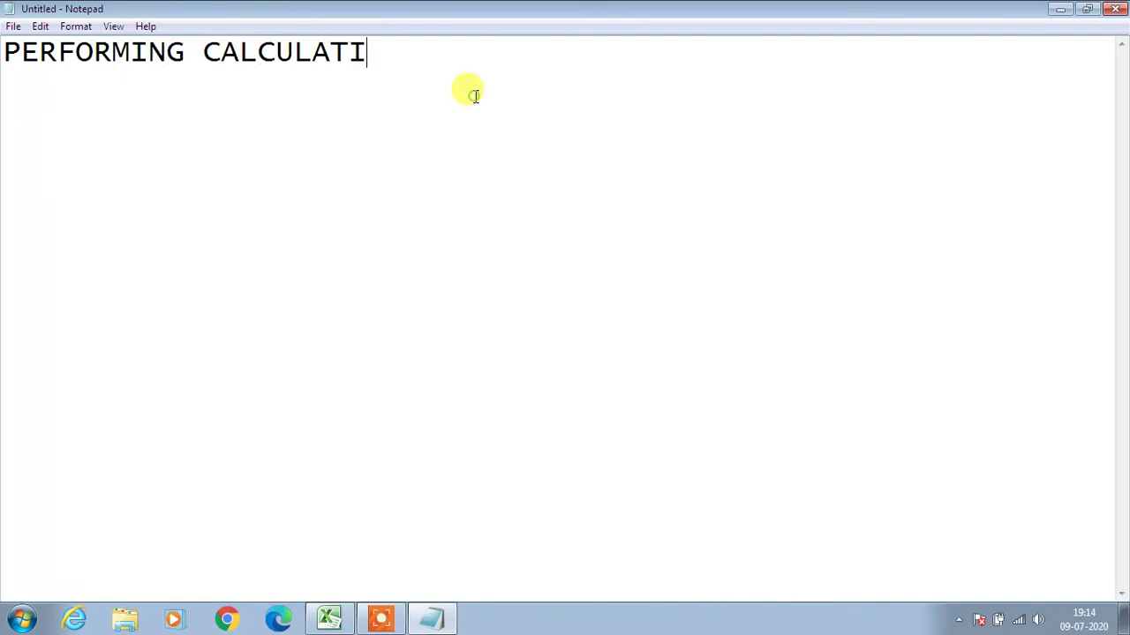
type("N")
key("ctrl+shift+Left")
key("Right")
key("BackSpace")
key("BackSpace")
type("ION IN ")
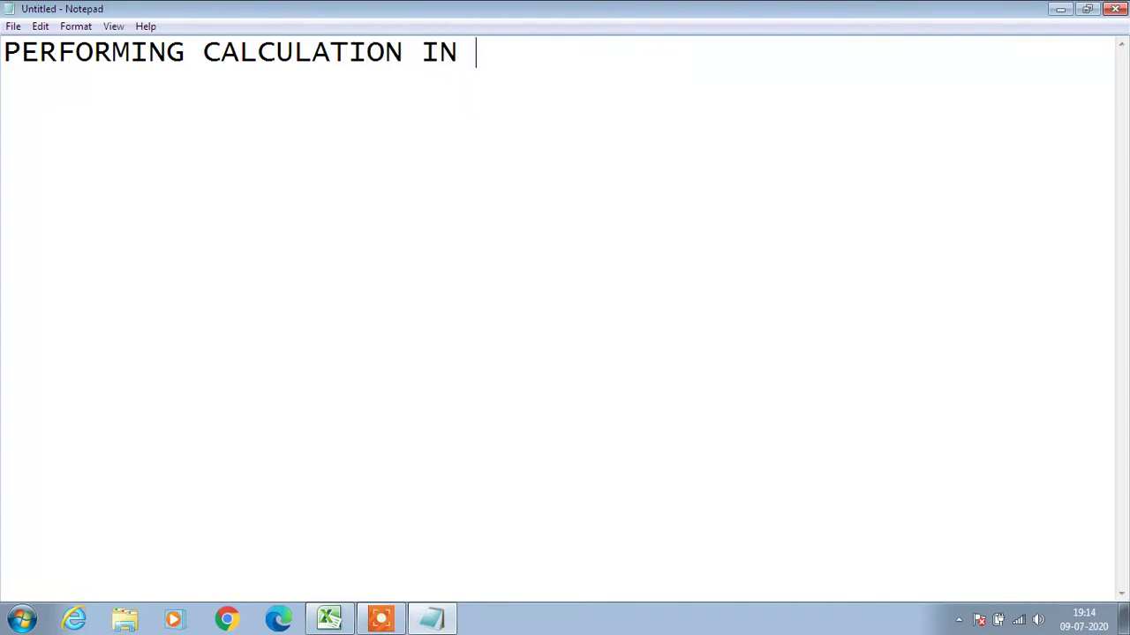
type("EXCEL")
key("Return")
type("=====================")
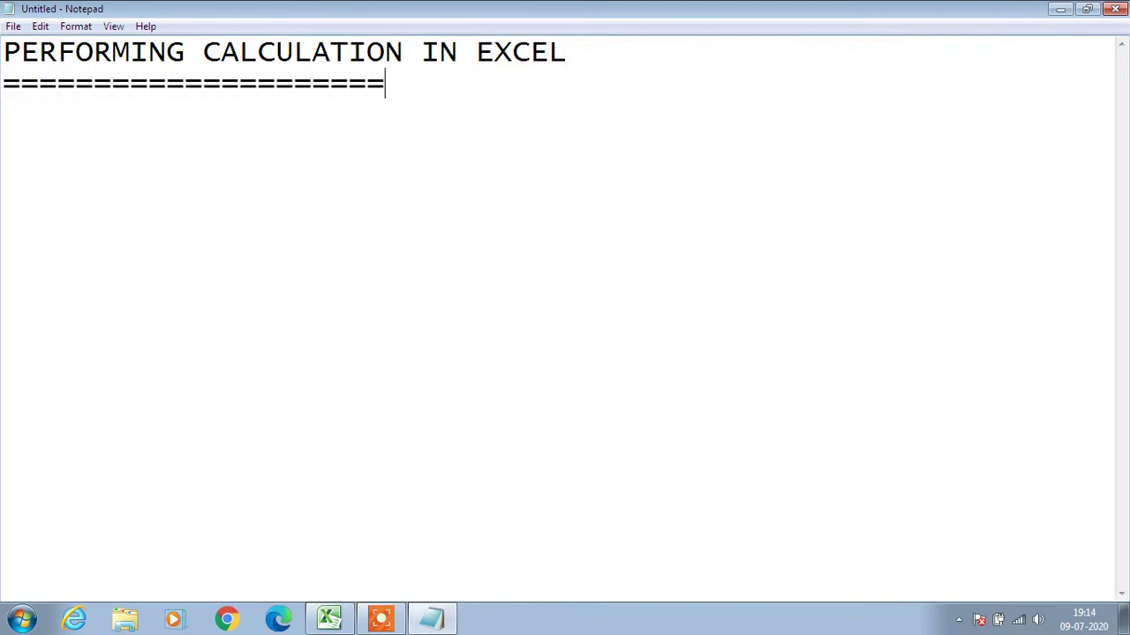
type("===========")
key("Return")
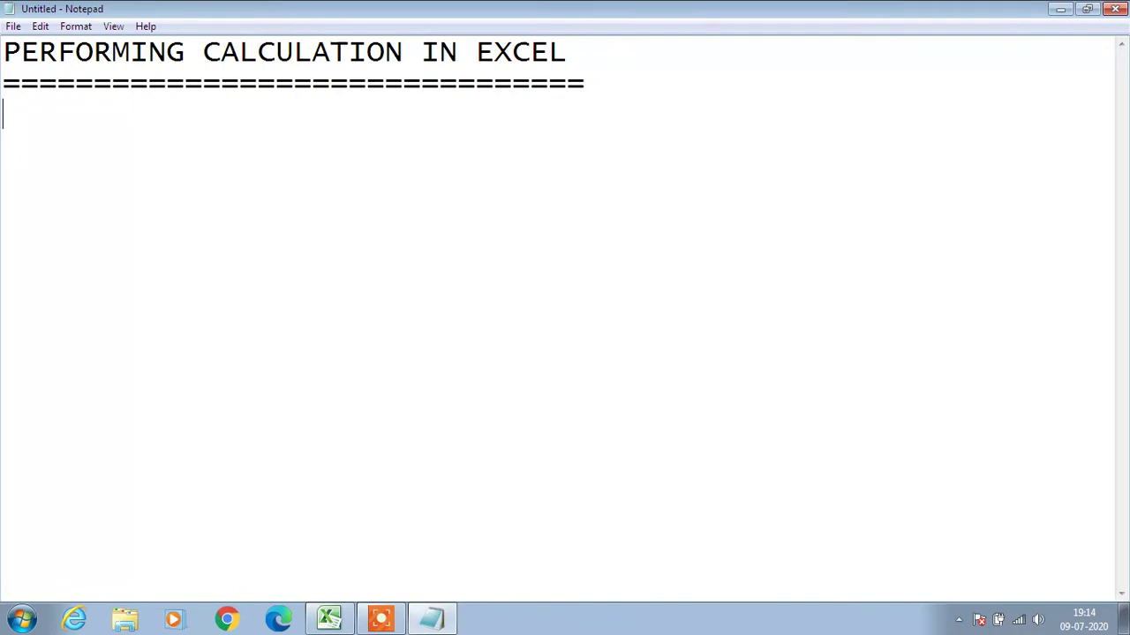
key("Return")
Add the subheading FORMULA underlined with a row of equals signs.
type("FORMULa")
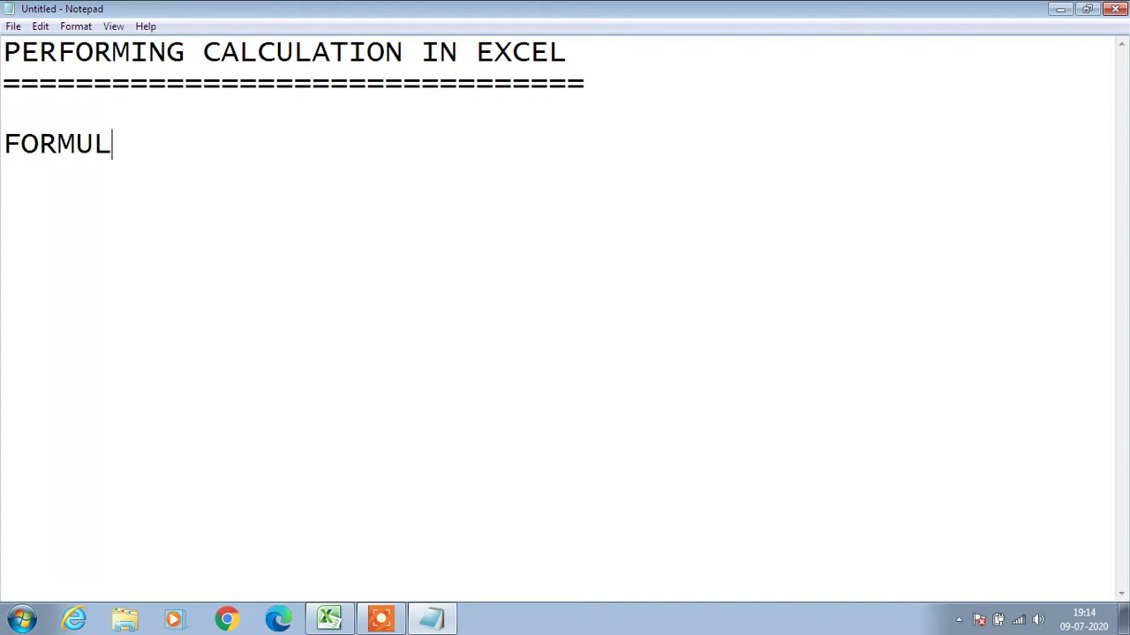
key("Return")
key("BackSpace")
key("BackSpace")
type("A")
key("Return")
type("===========")
key("Return")
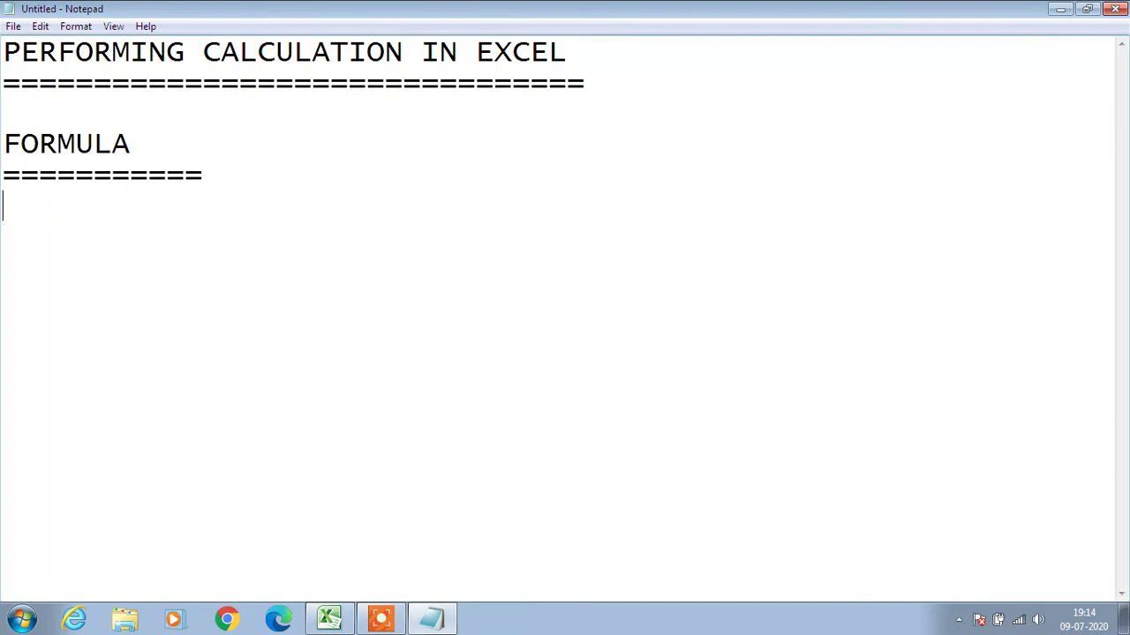
Write 'formula is an algebric expression which calculates the value of a cell.' and begin 'e.g ax+by'.
type("formul")
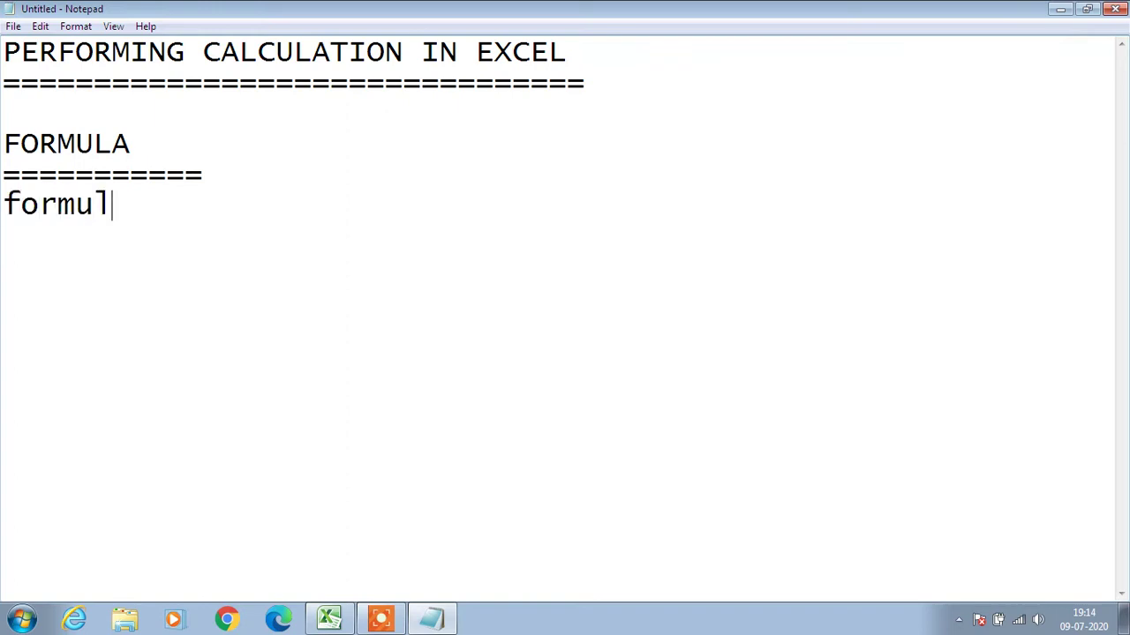
type("a is a")
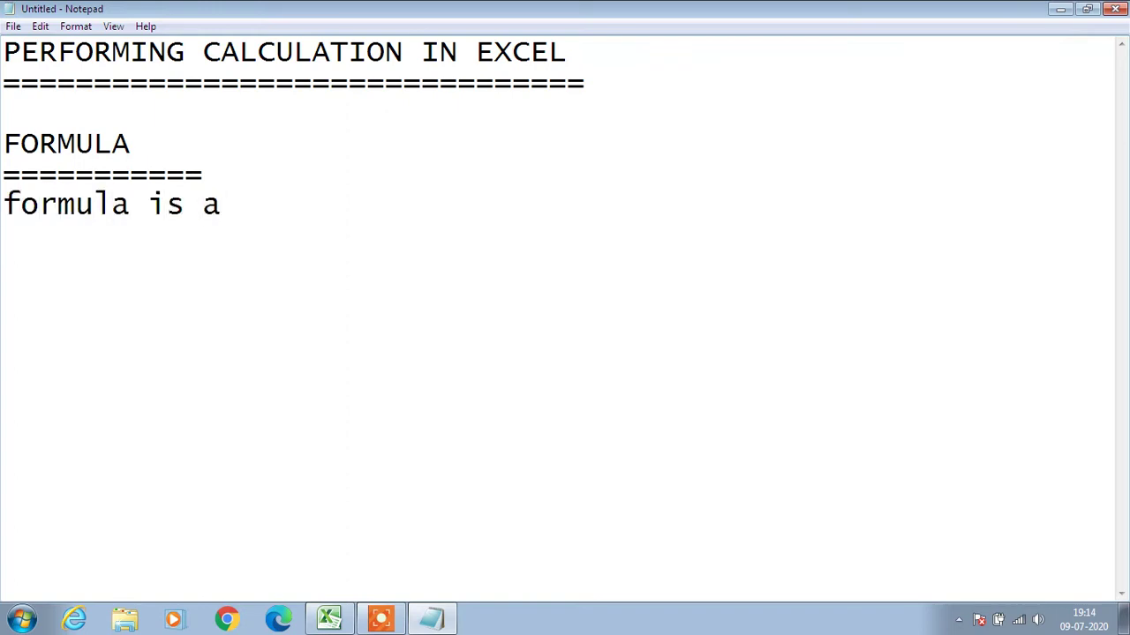
type("n expres")
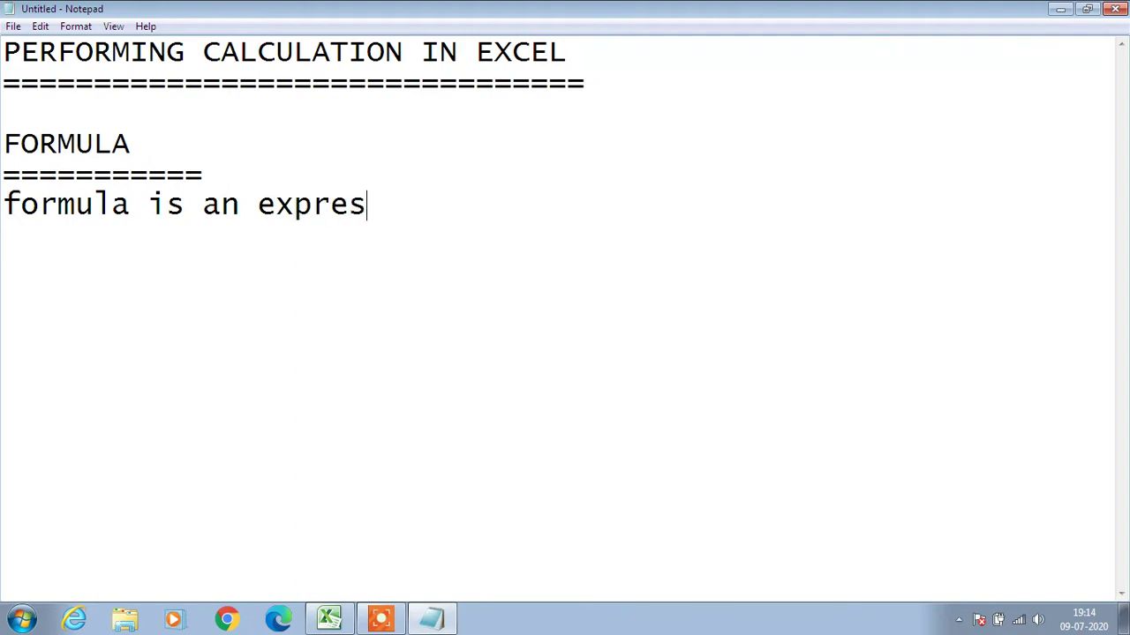
type("sion")
key("Left")
key("Left")
key("Left")
key("Left")
key("Left")
key("Left")
key("Left")
key("Left")
key("Left")
key("Left")
key("Left")
type("alge")
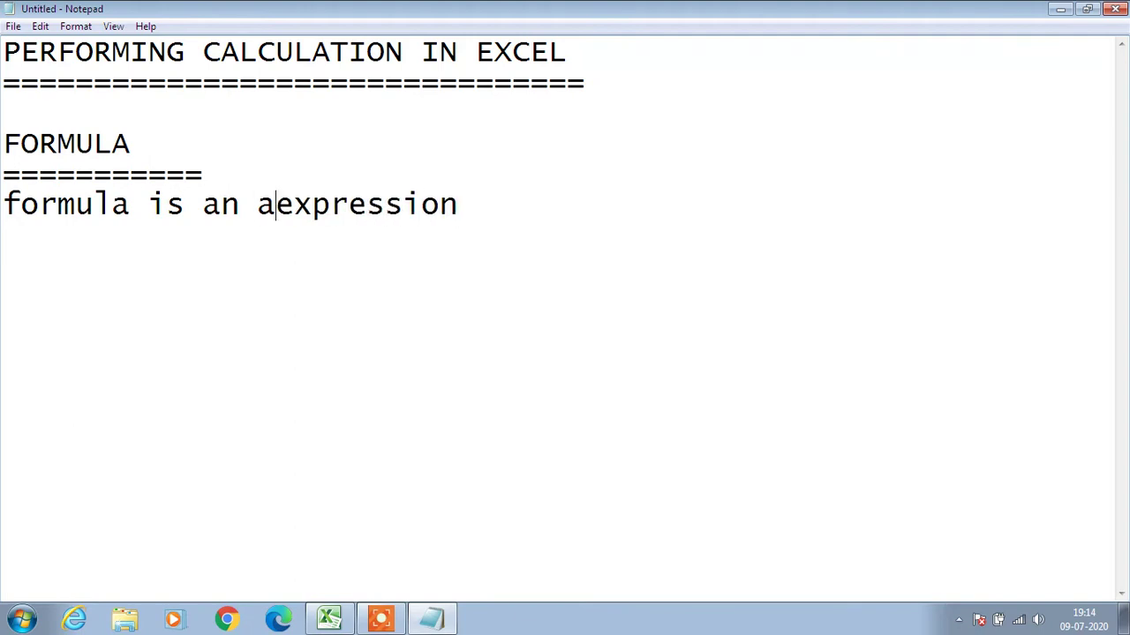
type("bric")
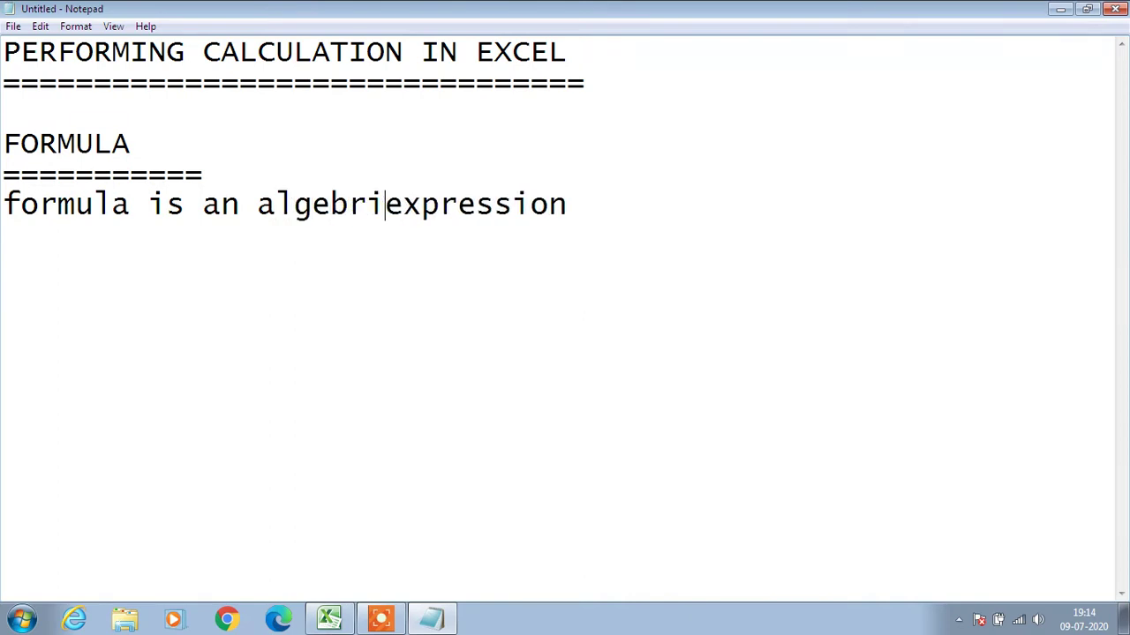
key("Right")
key("Right")
key("Right")
key("Right")
key("Right")
key("Right")
key("Right")
key("Right")
key("Right")
key("Right")
key("Right")
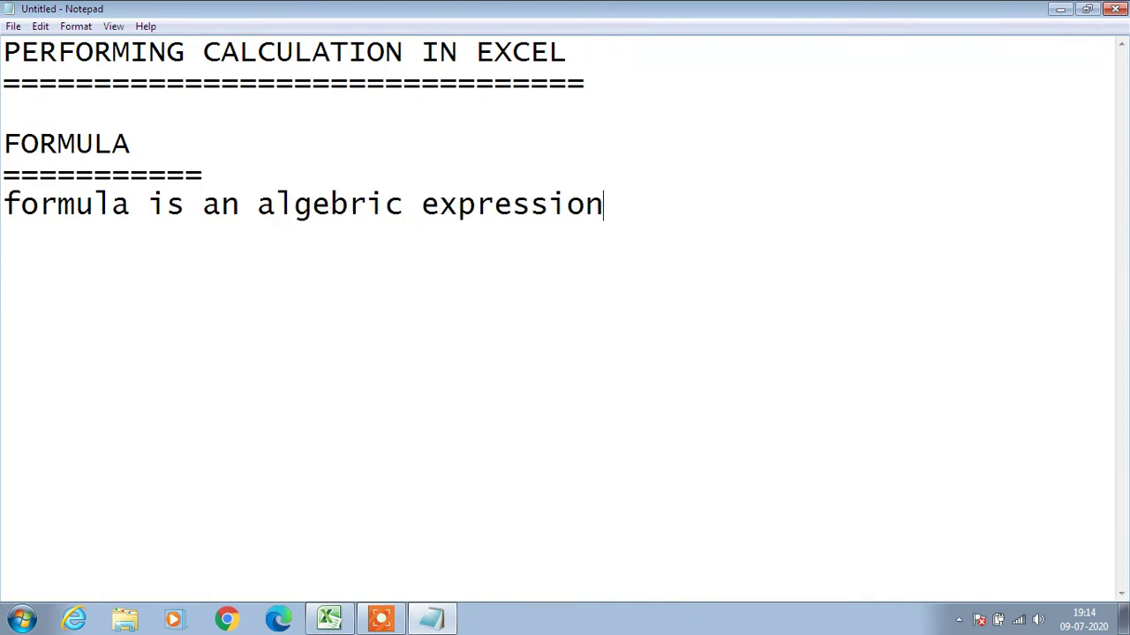
type("wgi")
key("BackSpace")
key("BackSpace")
type("hich ")
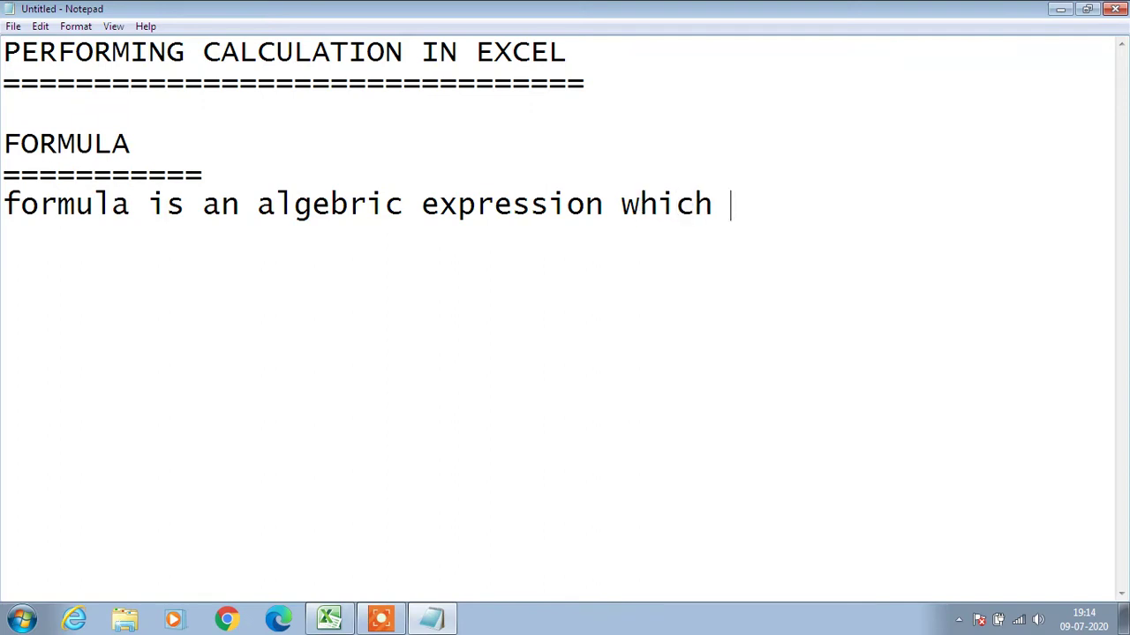
type("calcula")
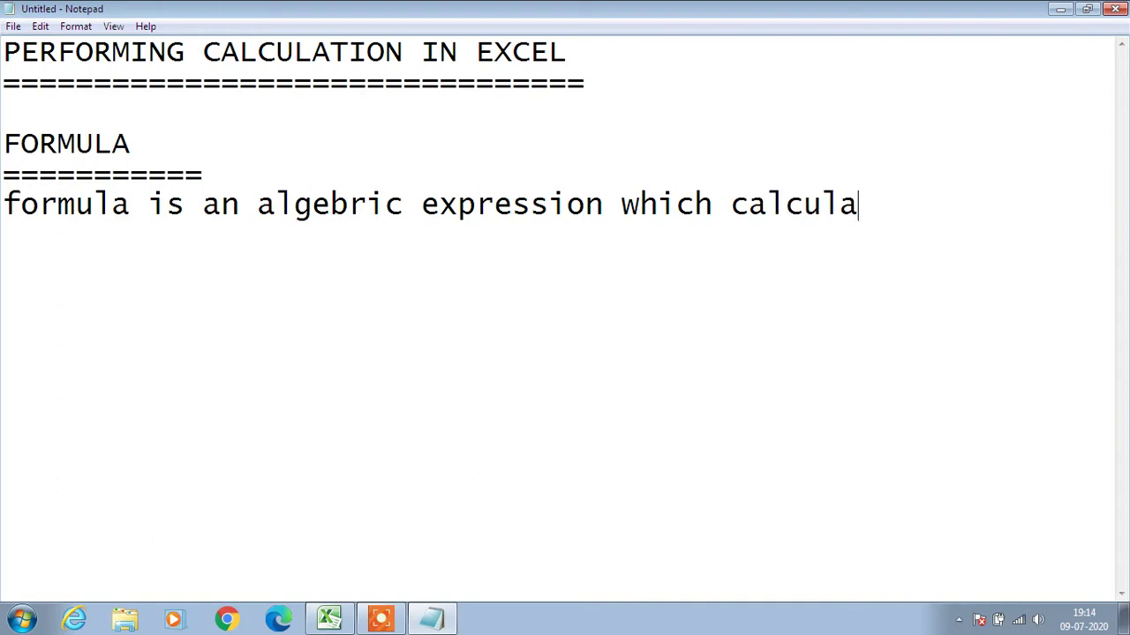
type("tes the")
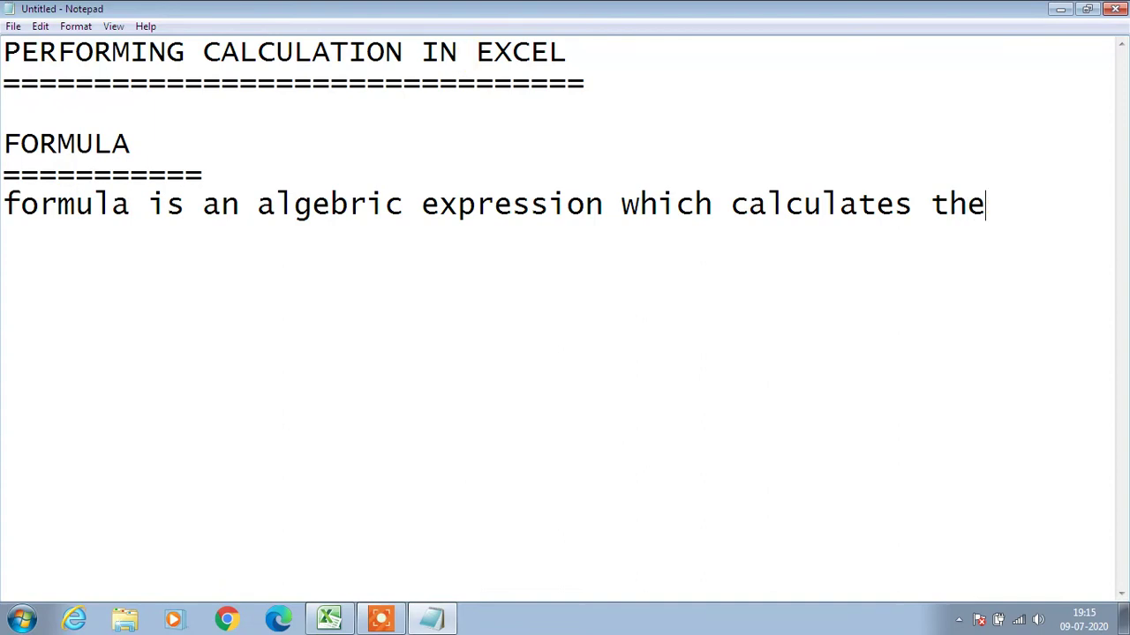
type(" value")
key("Return")
type("of a ")
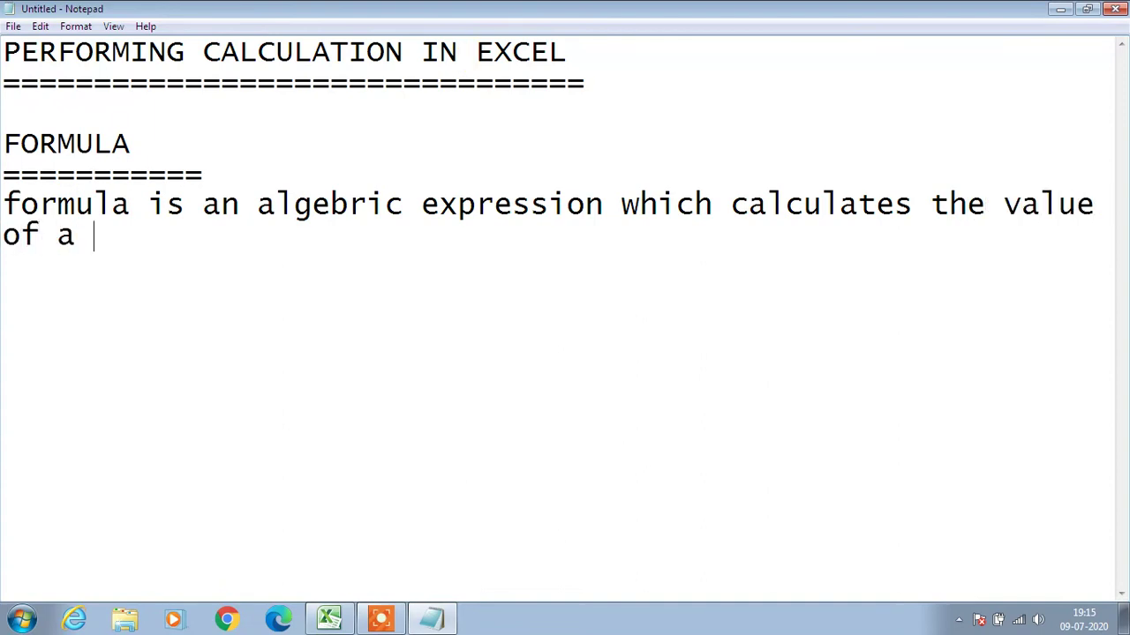
type("cell.")
key("Return")
key("Return")
key("Return")
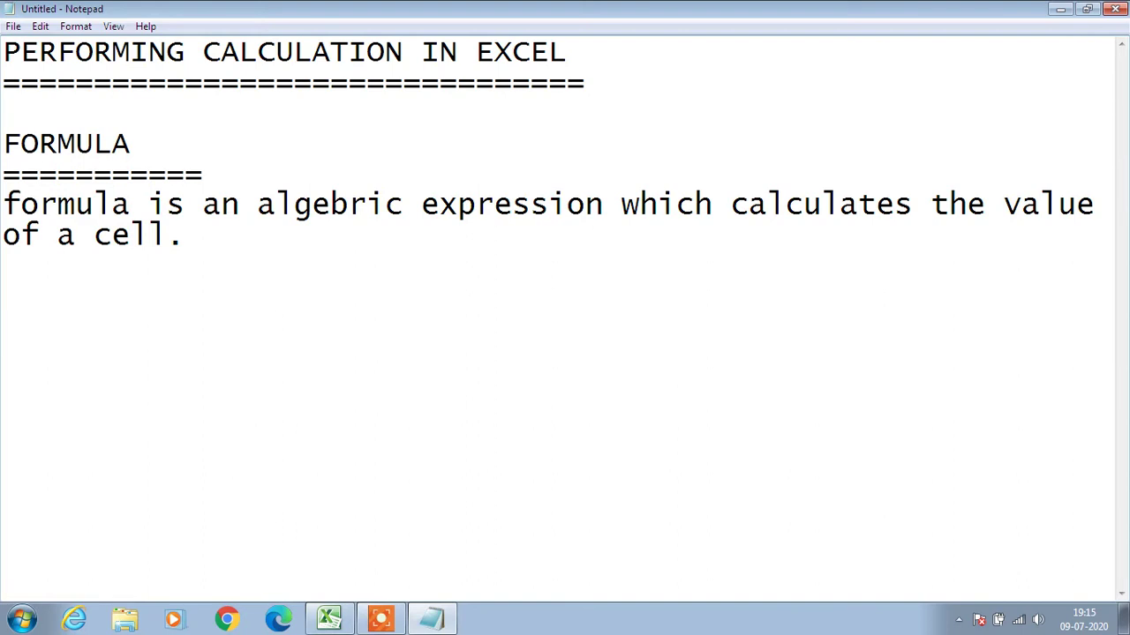
type("e.g      ax")
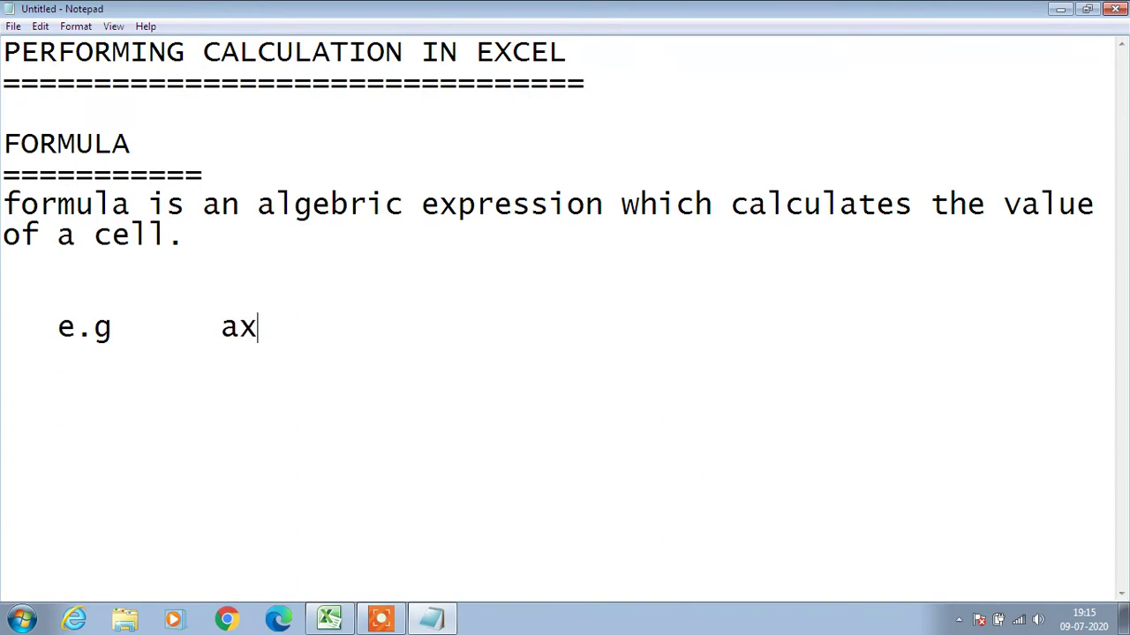
type("+by")
Extend the example expression to ax+by+5.
key("shift+Left")
key("shift+Left")
key("shift+Left")
key("shift+Left")
key("shift+Left")
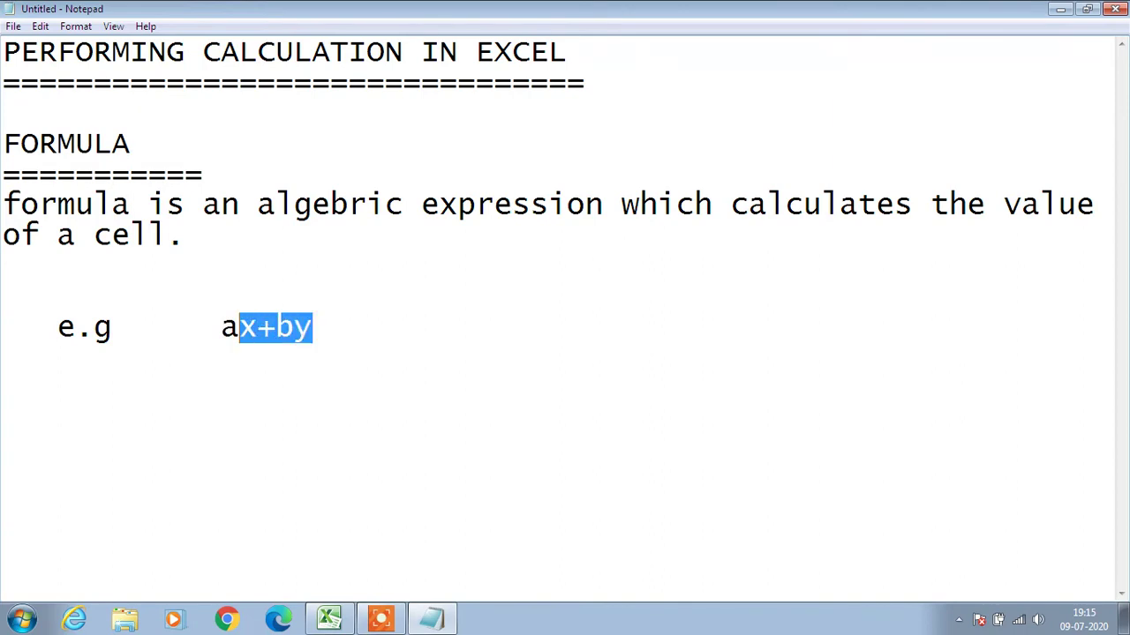
left_click(238, 327)
key("Right")
key("Right")
key("Right")
key("Right")
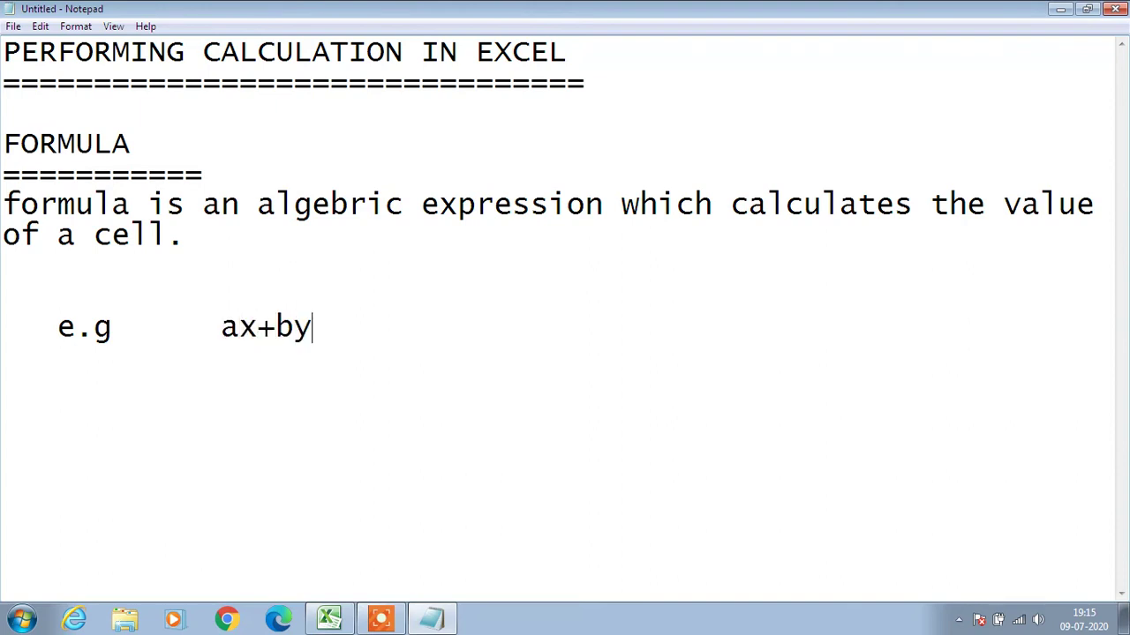
type("+5")
Highlight parts of the ax+by+5 expression, such as the term ax and the whole example.
key("shift+Left")
key("shift+Left")
key("shift+Left")
key("shift+Left")
key("shift+Left")
key("shift+Left")
key("shift+Left")
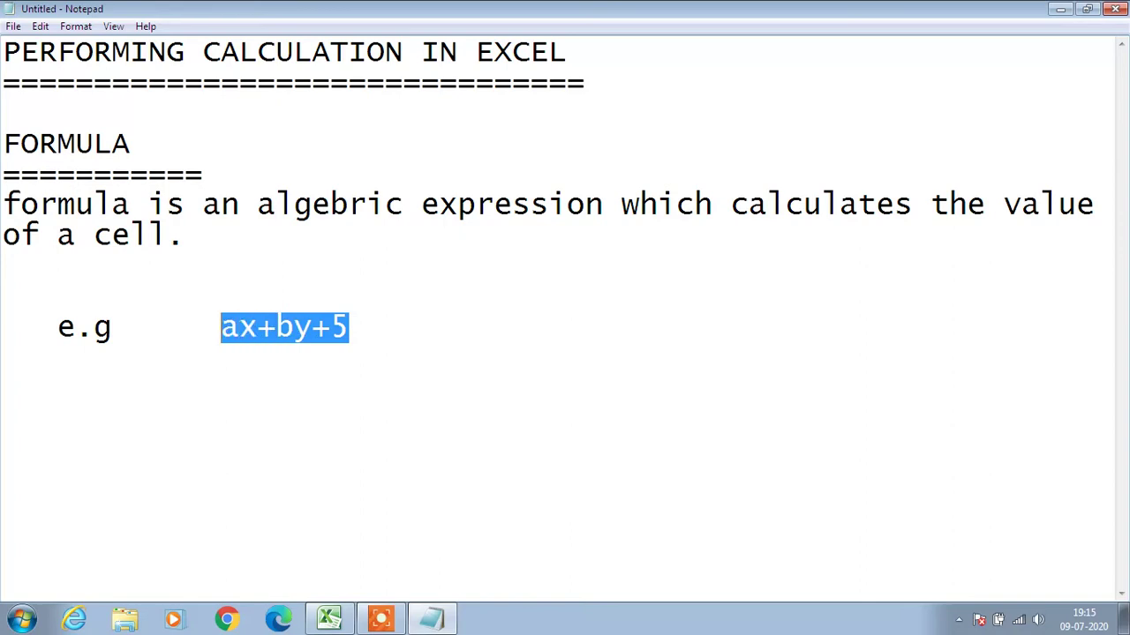
key("Right")
key("Left")
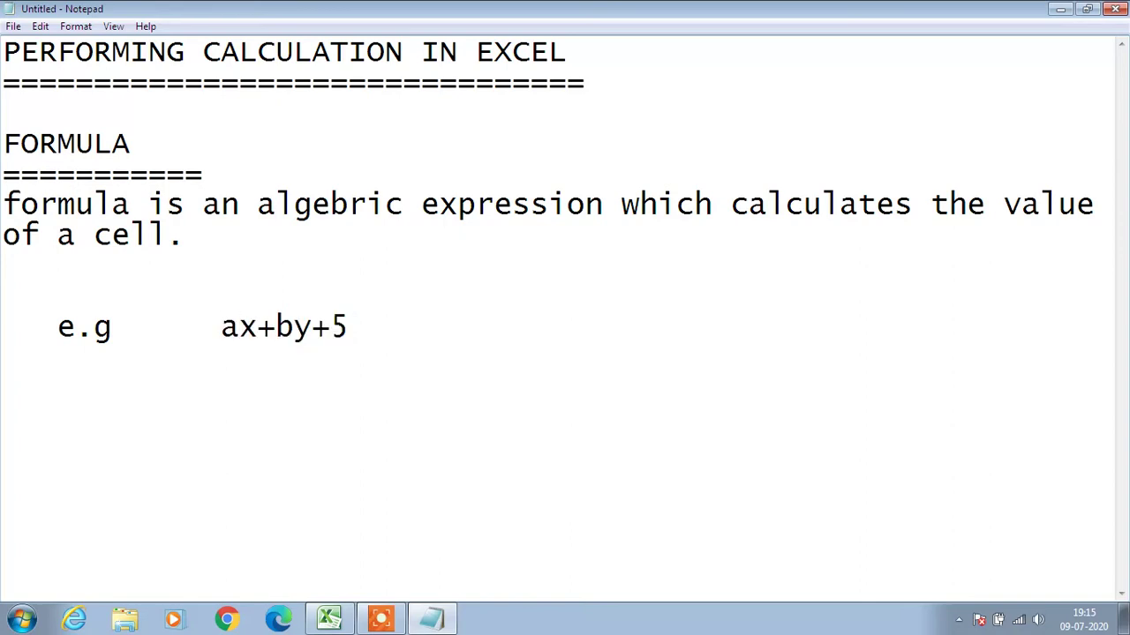
key("shift+Right")
key("shift+Right")
key("shift+Right")
key("shift+Right")
key("shift+Right")
key("shift+Right")
key("shift+Right")
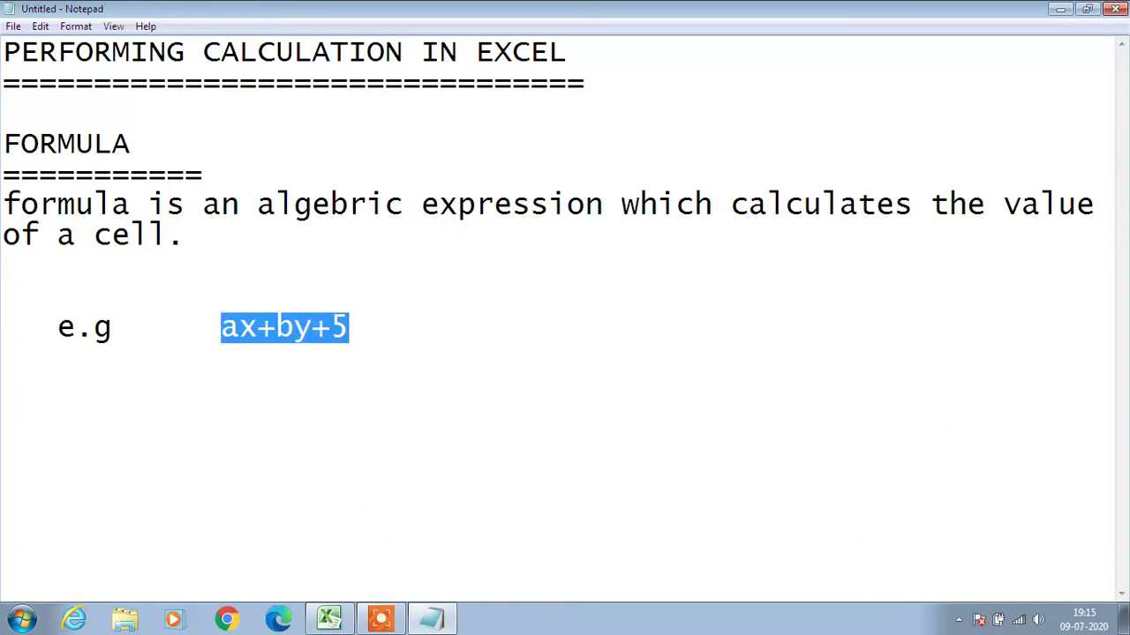
key("Left")
key("Left")
key("Left")
key("Left")
key("Left")
key("Left")
key("Left")
key("shift+Right")
key("shift+Right")
key("shift+Right")
key("shift+Right")
key("shift+Right")
key("shift+Right")
key("shift+Right")
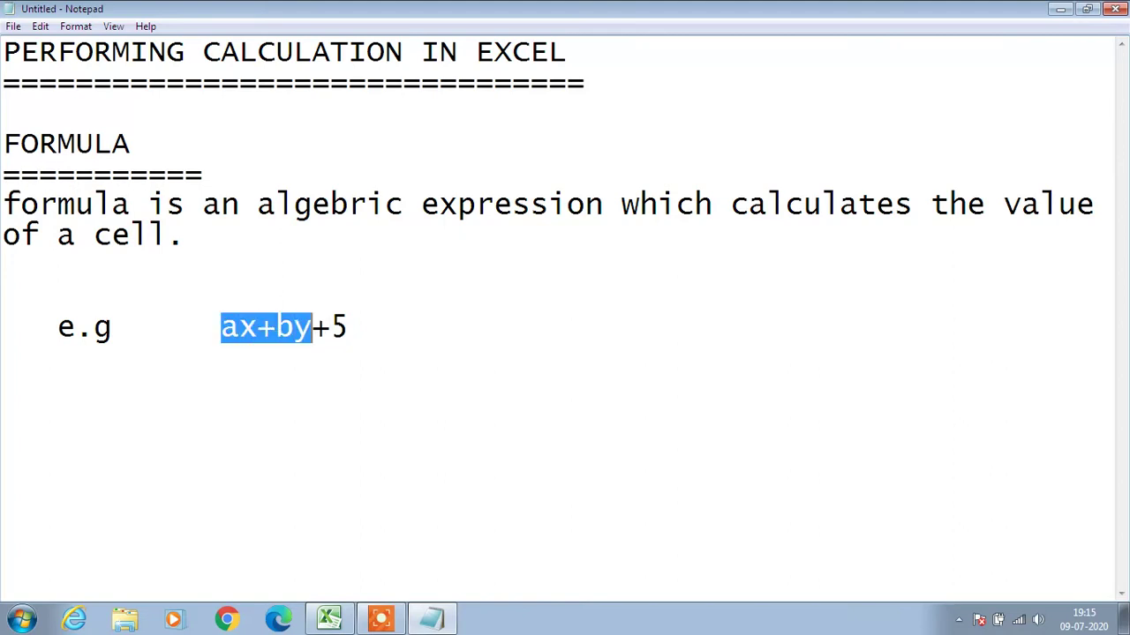
key("Right")
key("shift+Left")
key("shift+Left")
key("shift+Left")
key("shift+Left")
key("shift+Left")
key("shift+Left")
key("shift+Left")
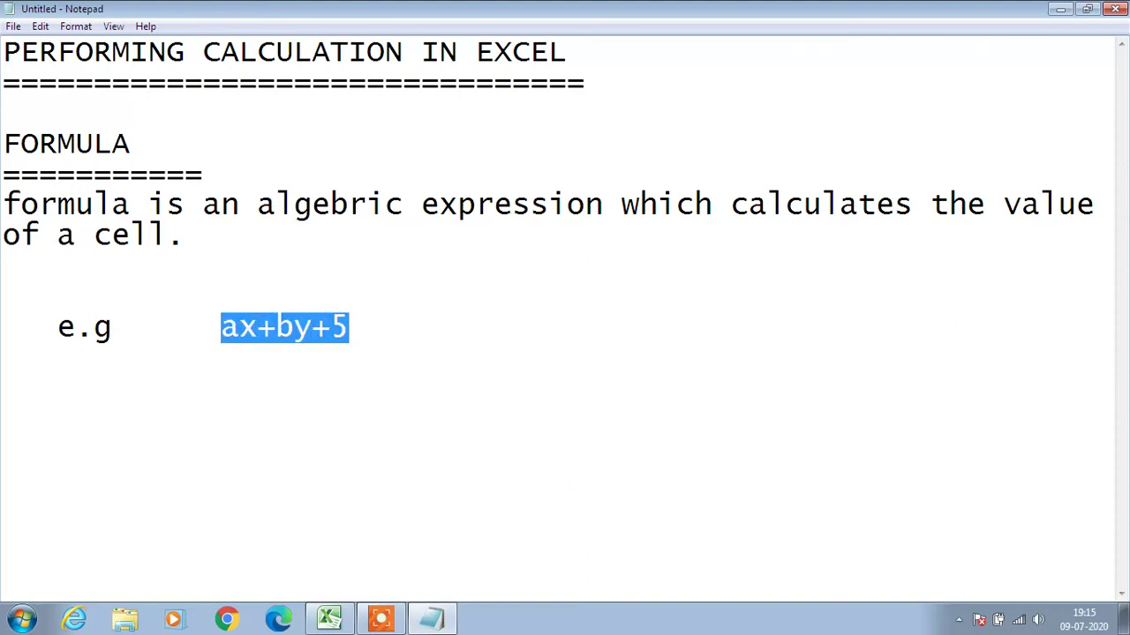
key("Right")
key("Right")
key("Left")
key("Left")
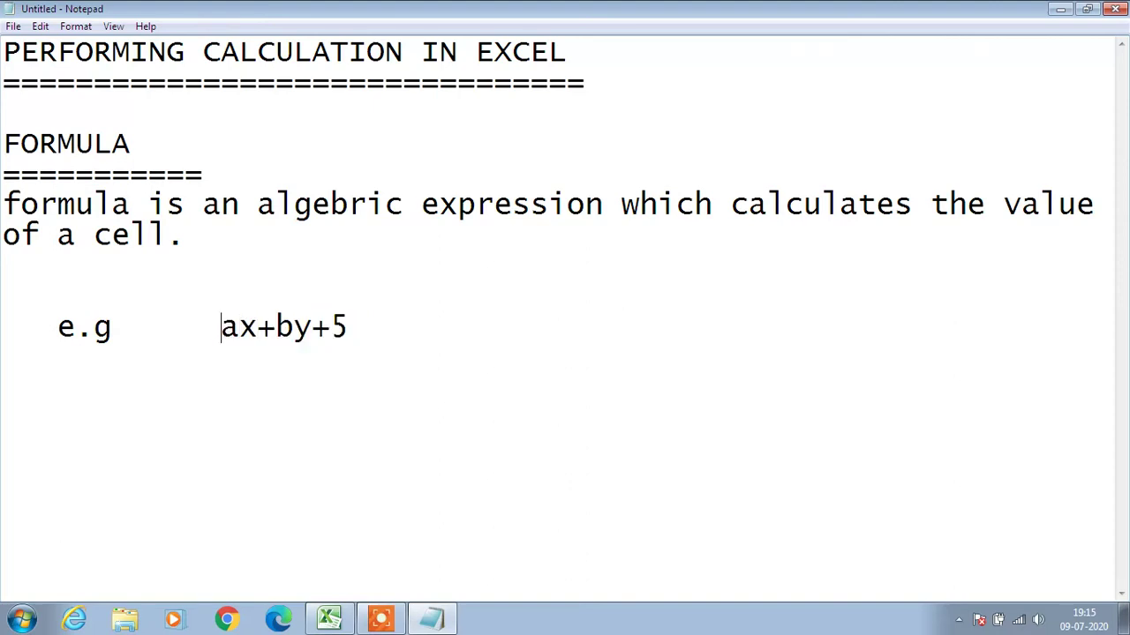
key("shift+Right")
key("shift+Right")
key("shift+Right")
key("shift+Right")
key("shift+Right")
key("shift+Right")
key("shift+Right")
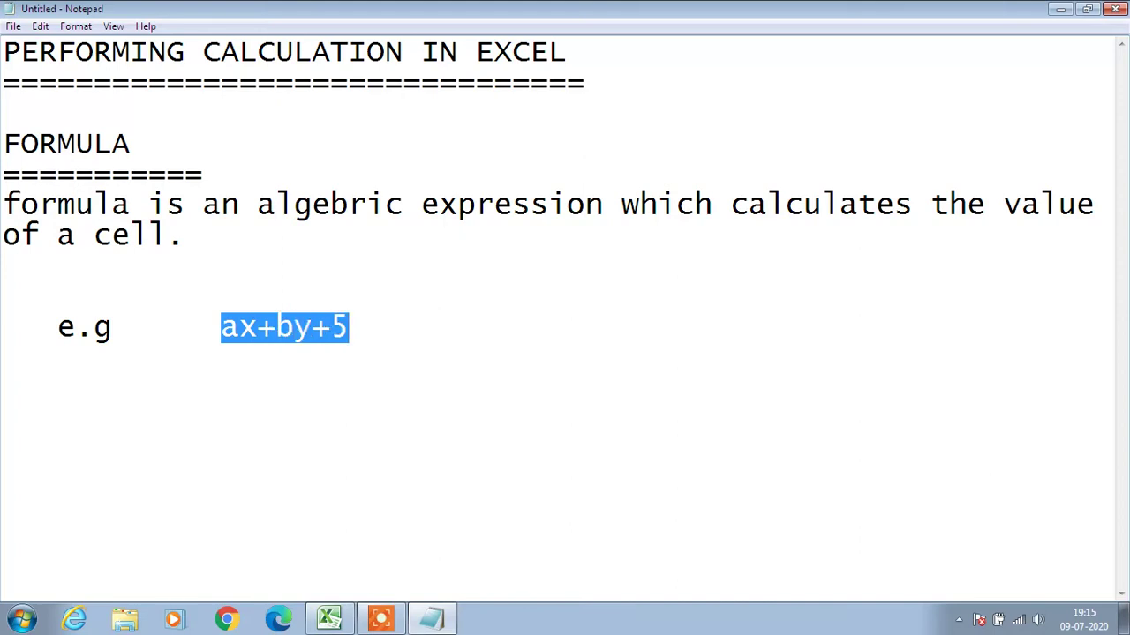
key("Right")
Type a lone = on a new line below the example and highlight it.
key("Return")
key("Return")
key("Return")
key("Return")
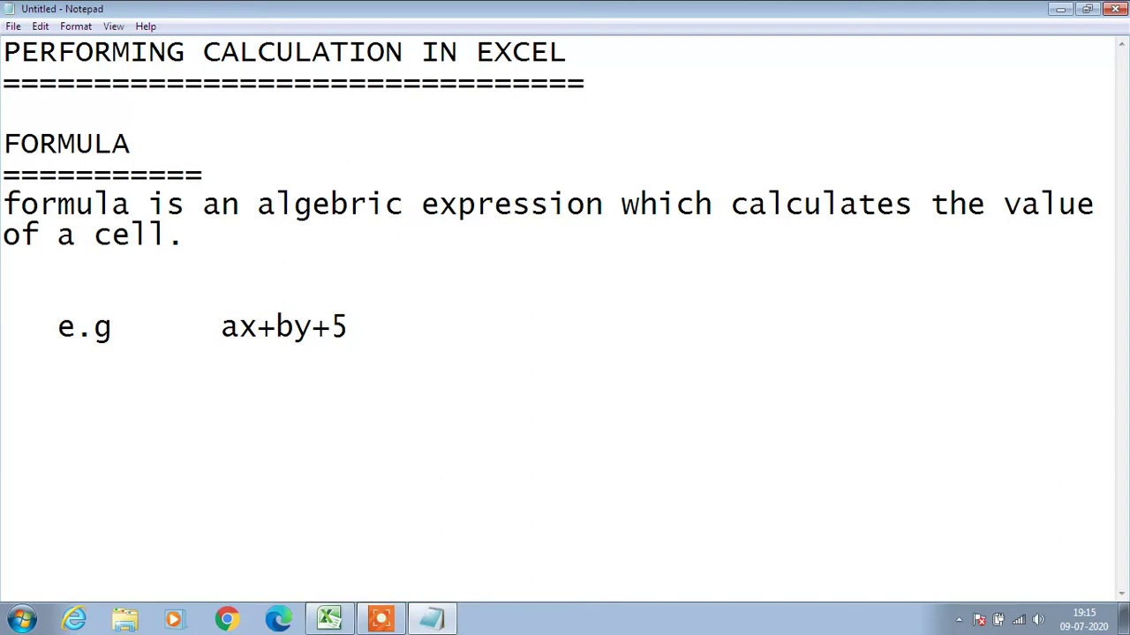
type("=")
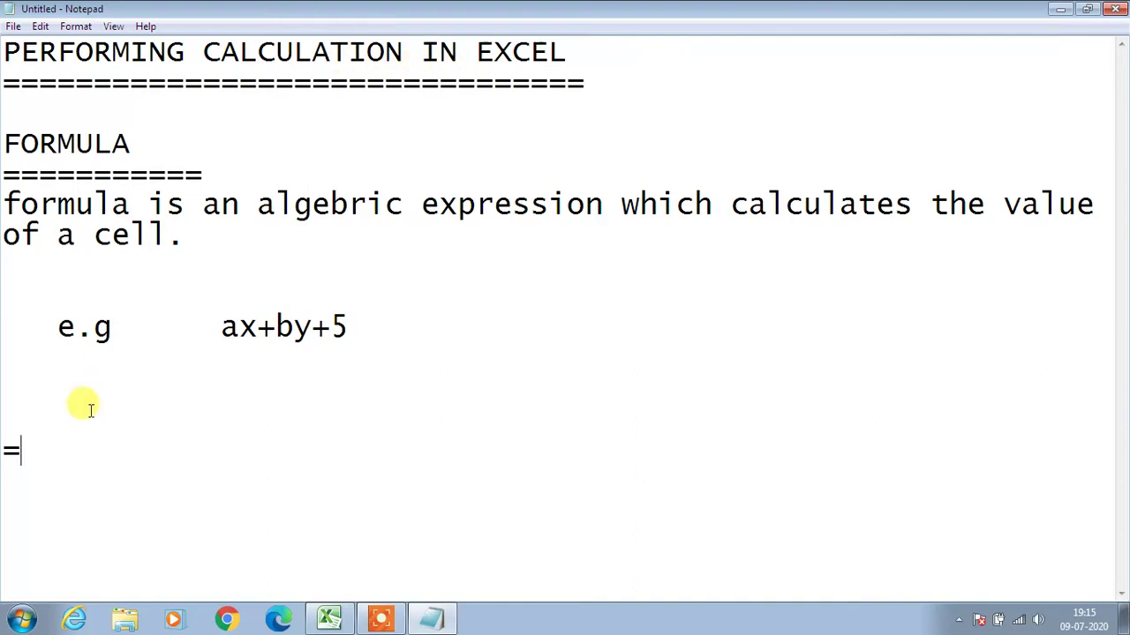
left_click_drag(35, 449, 4, 450)
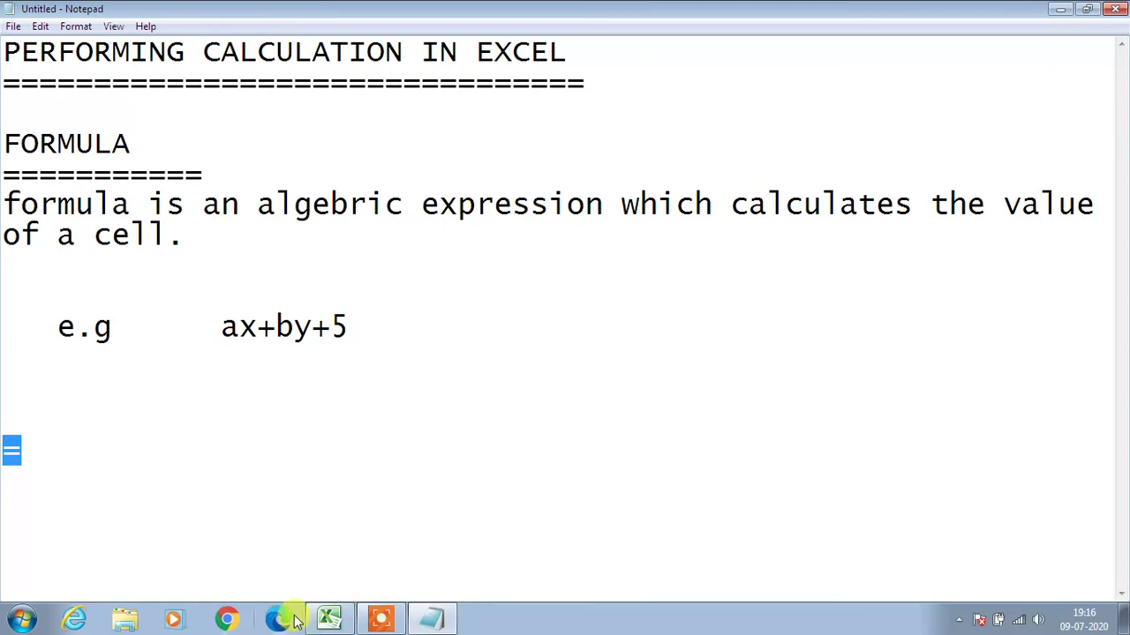
In Excel's Book1, enter 5 in F4 and 8 in H5, then select G10.
left_click(346, 625)
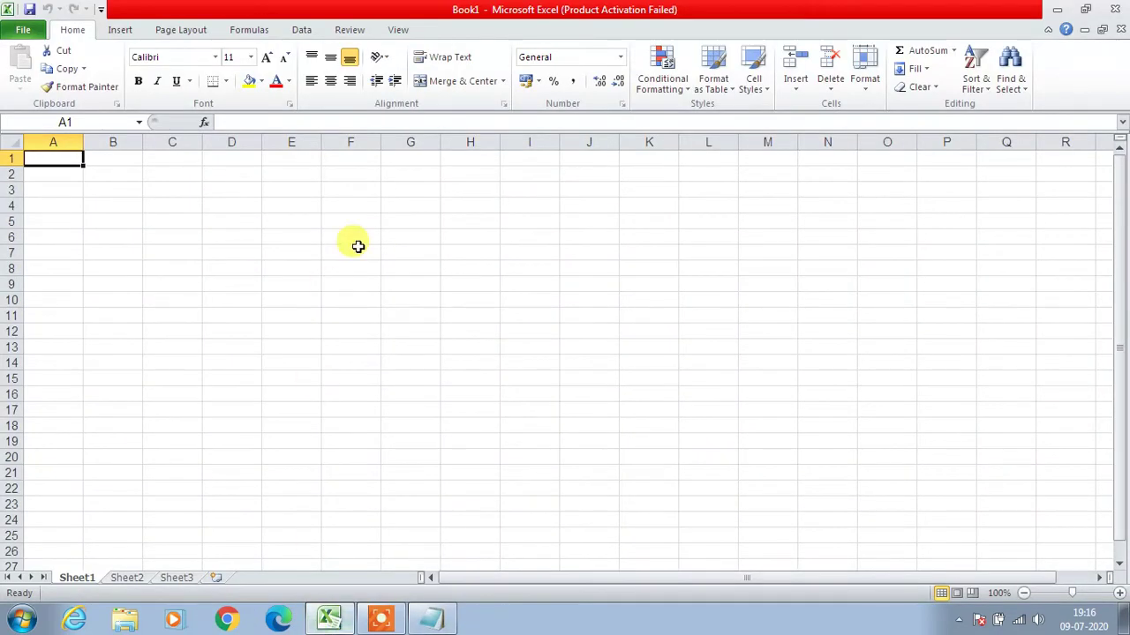
left_click(347, 203)
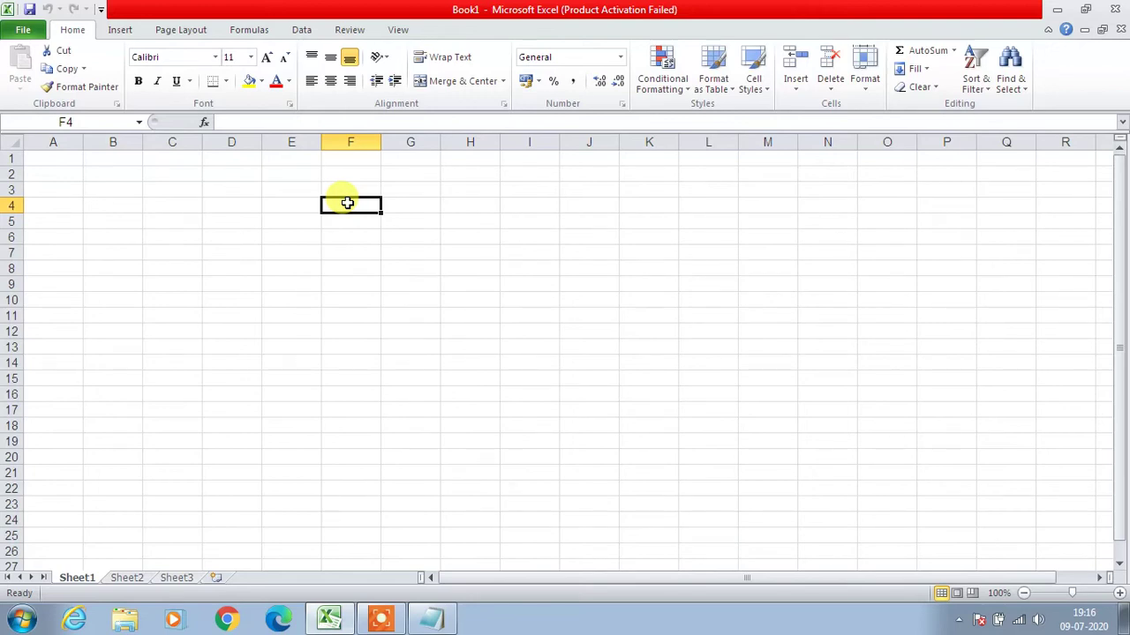
type("5")
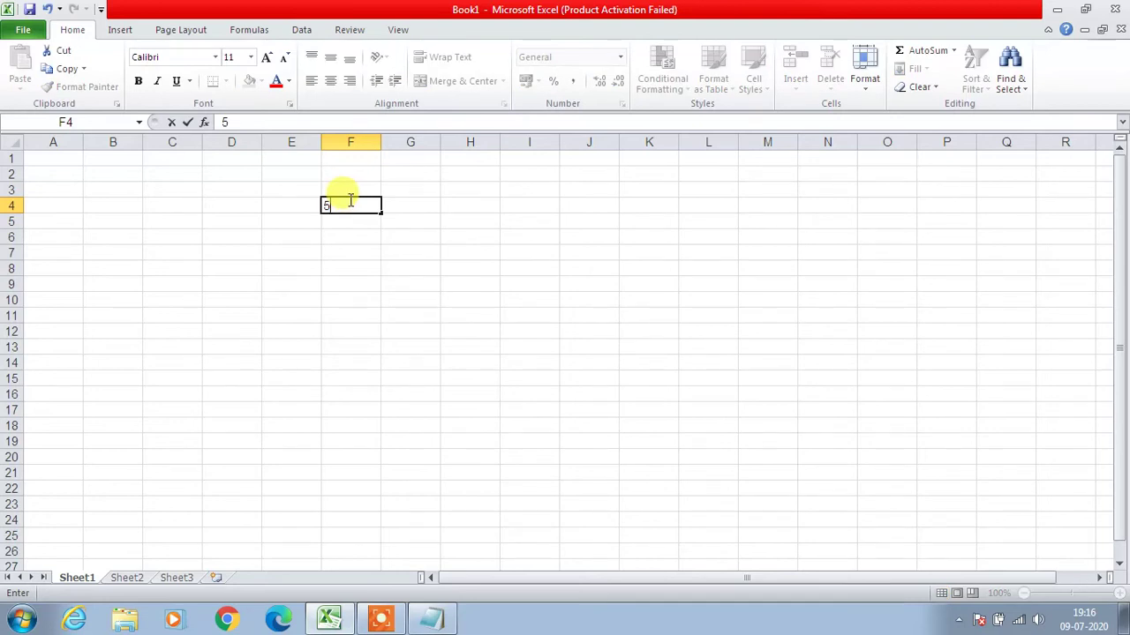
left_click(466, 219)
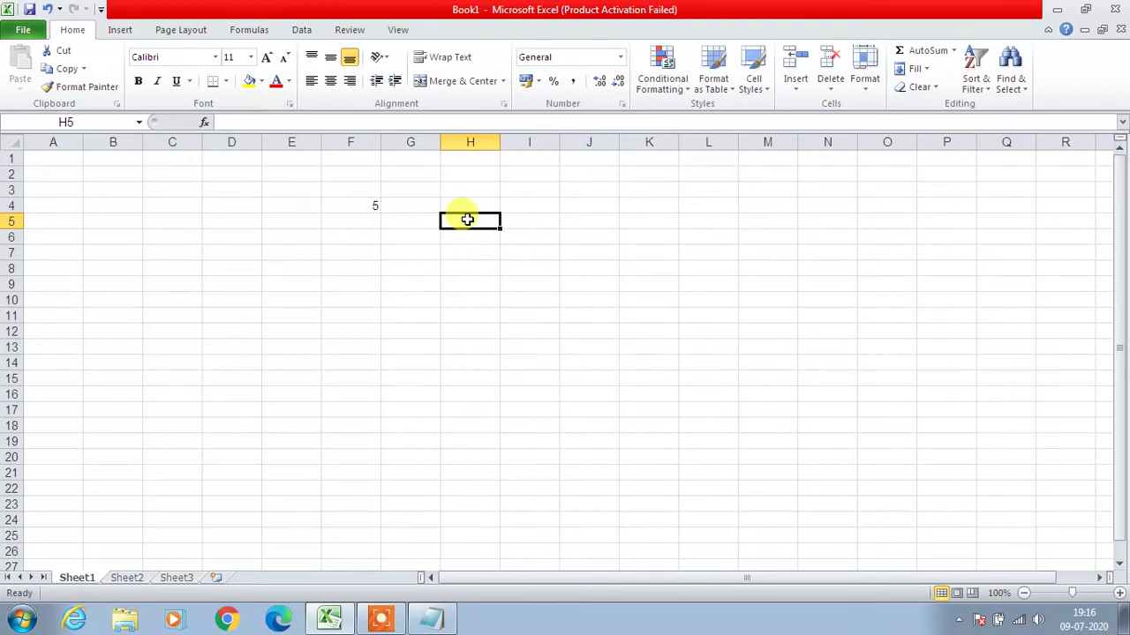
type("8")
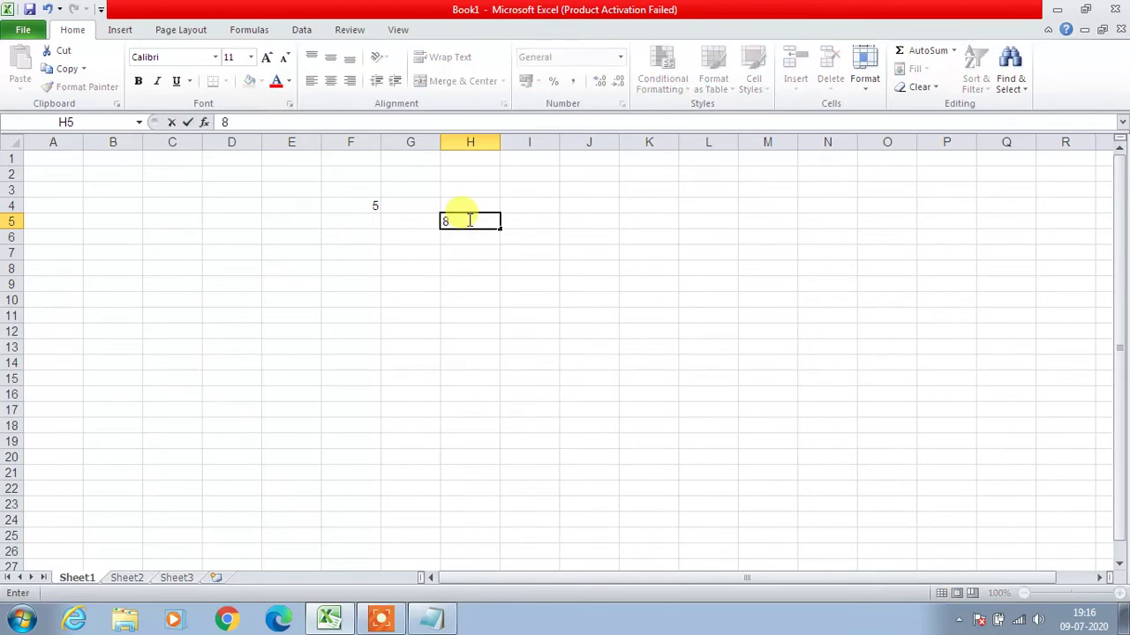
left_click(540, 297)
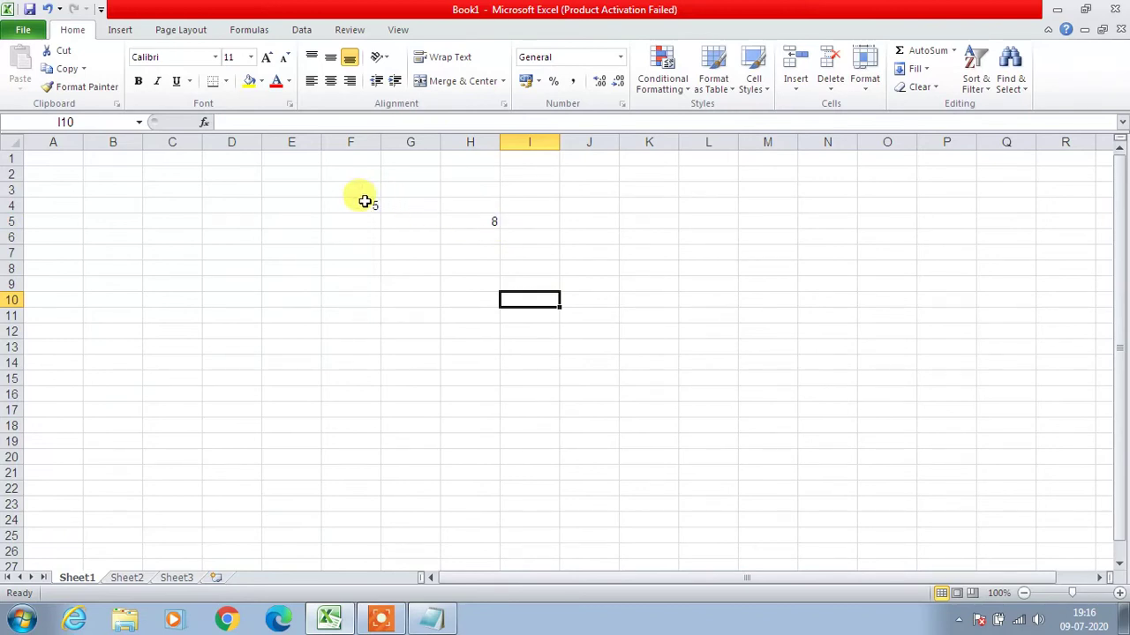
left_click(365, 202)
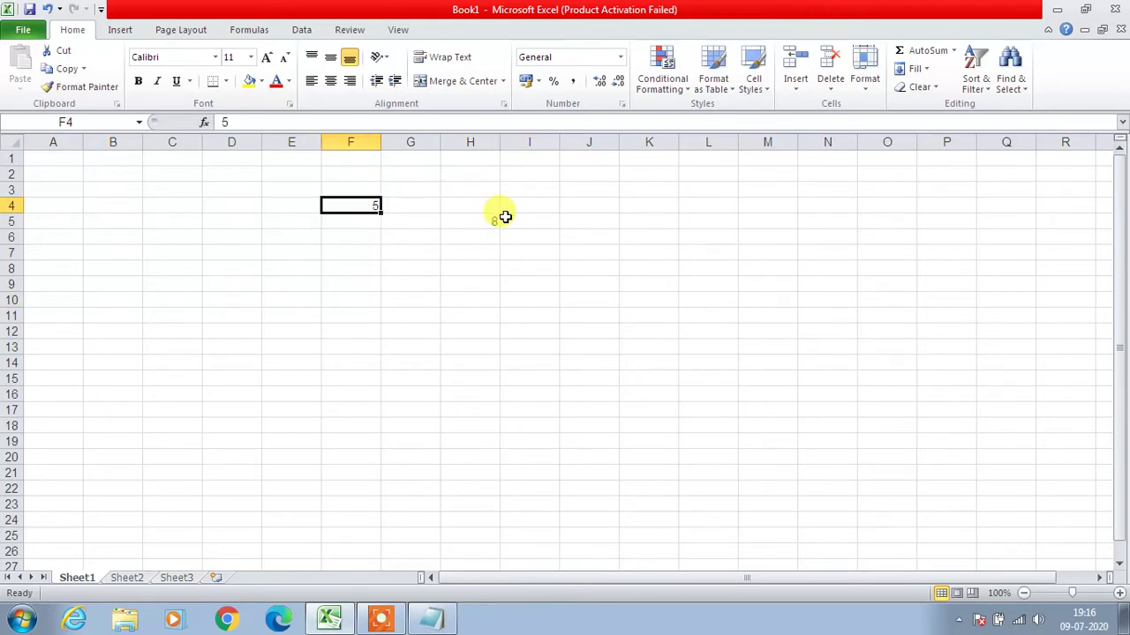
left_click(486, 220)
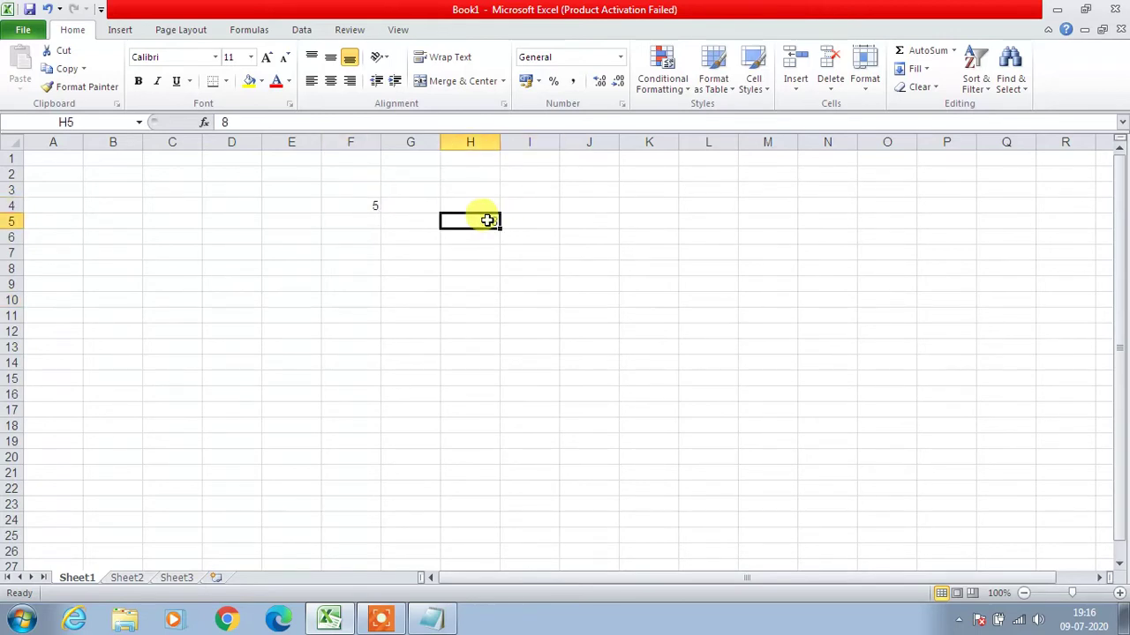
left_click(421, 302)
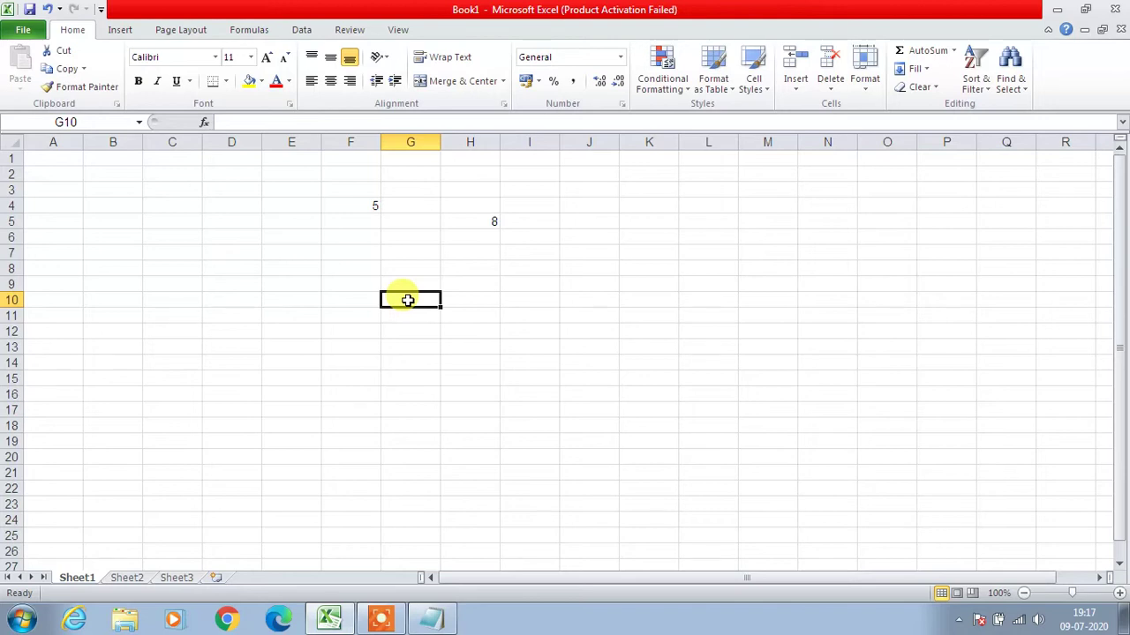
Build =F4+H5 in G10 by clicking cells F4 and H5 as references.
type("=")
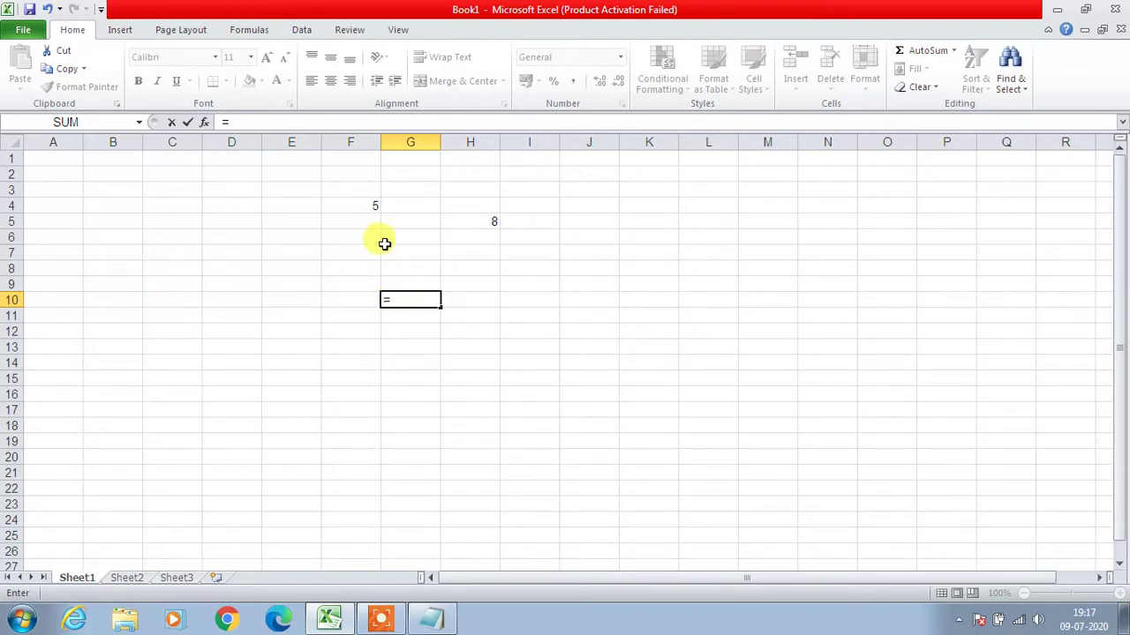
left_click(362, 204)
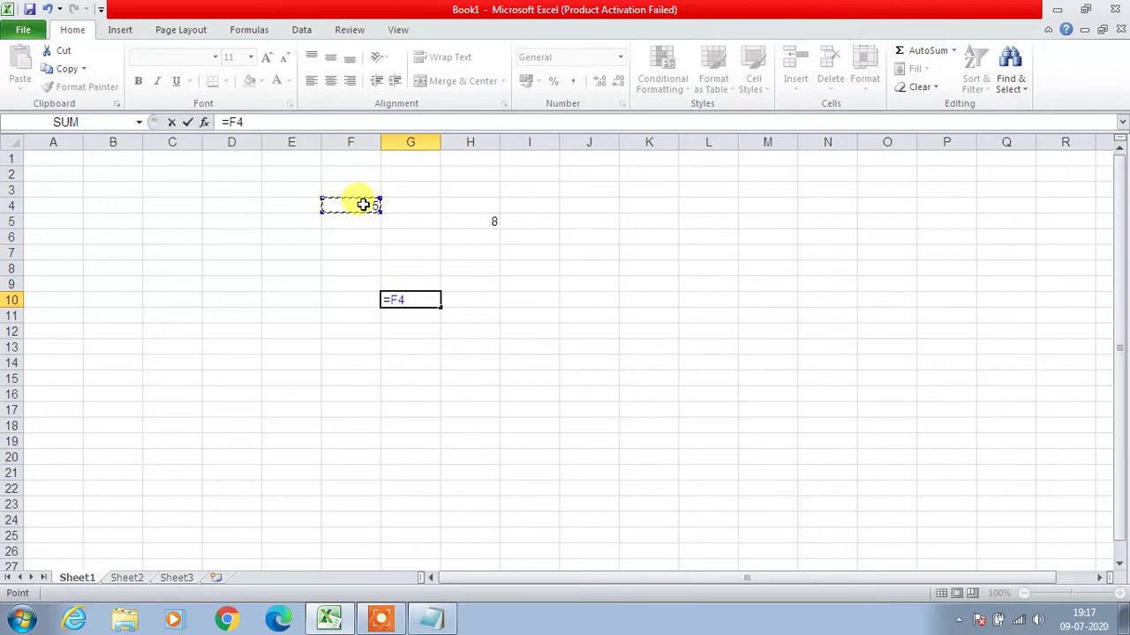
type("+")
left_click(483, 222)
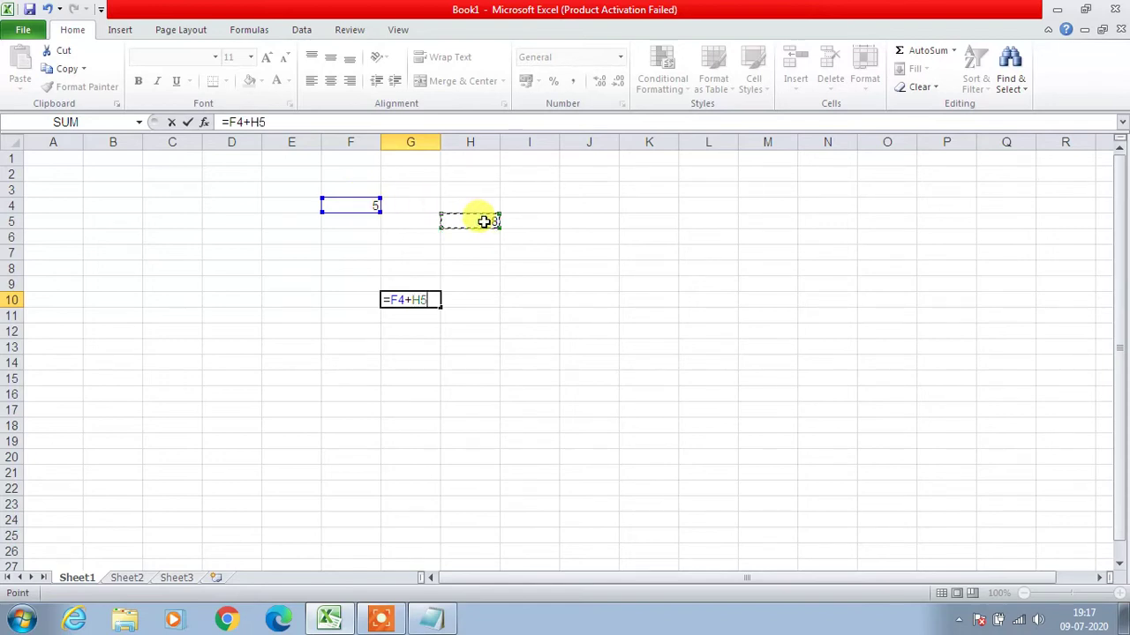
mouse_move(426, 299)
left_mouse_down()
mouse_move(385, 299)
mouse_move(432, 300)
left_mouse_up()
left_click(386, 299)
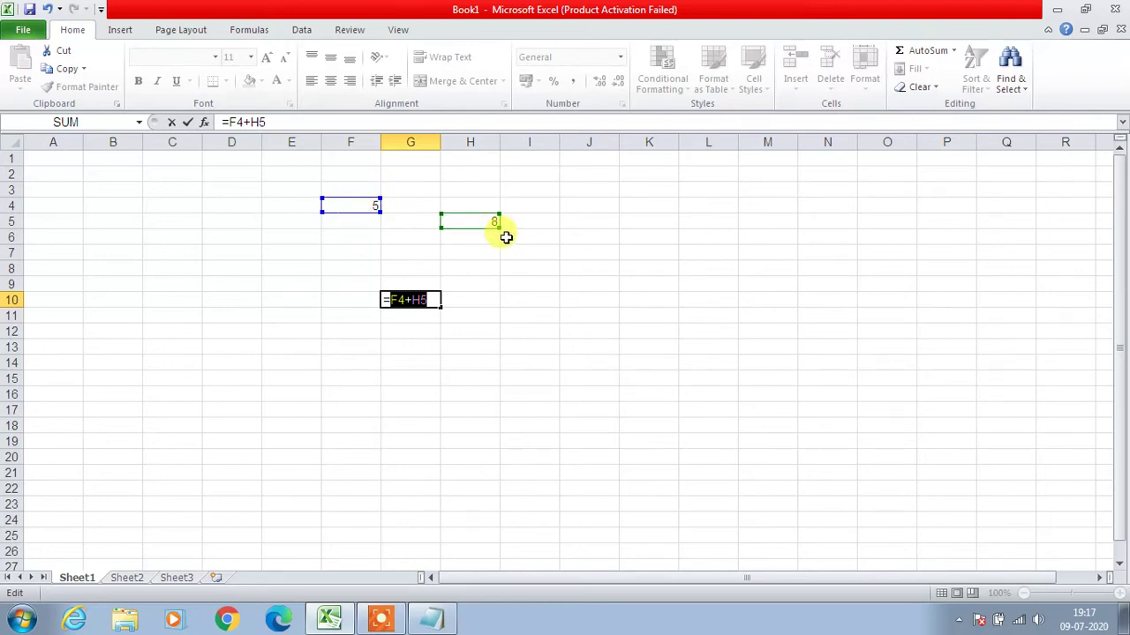
left_click(434, 298)
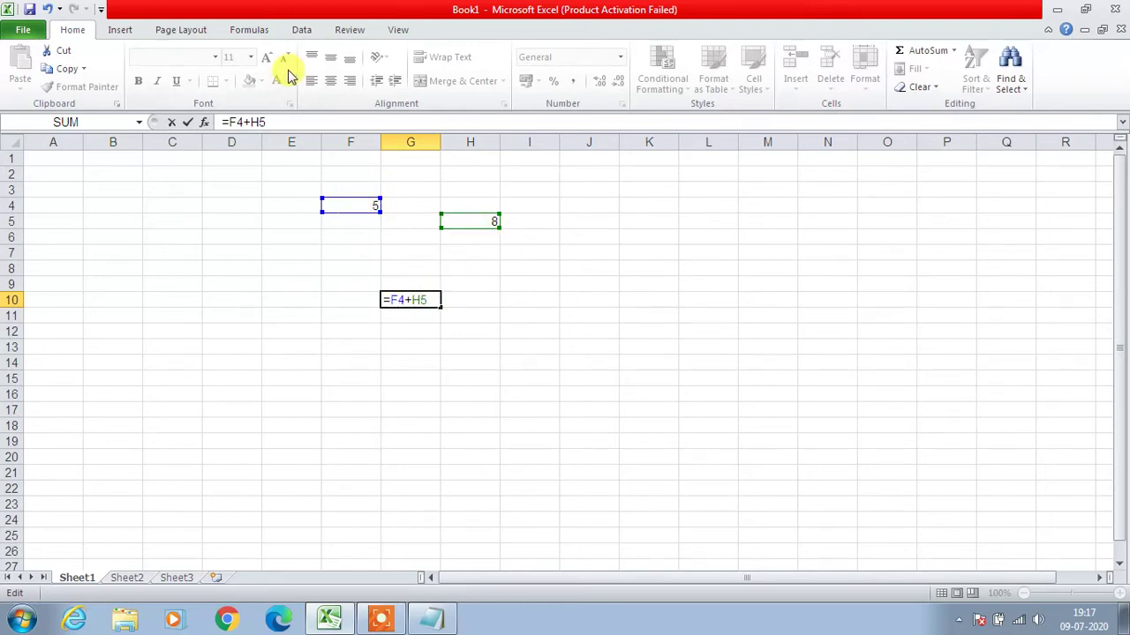
left_click(285, 120)
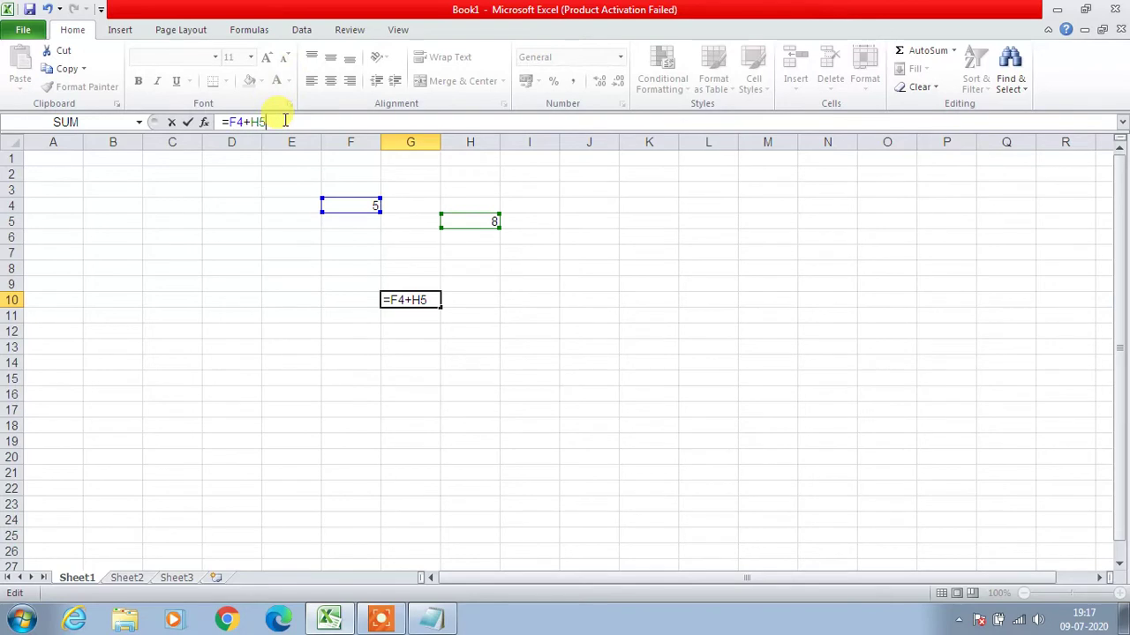
Commit =F4+H5 so G10 shows 13, compare G10, J14 and F4, then return to Notepad.
key("Return")
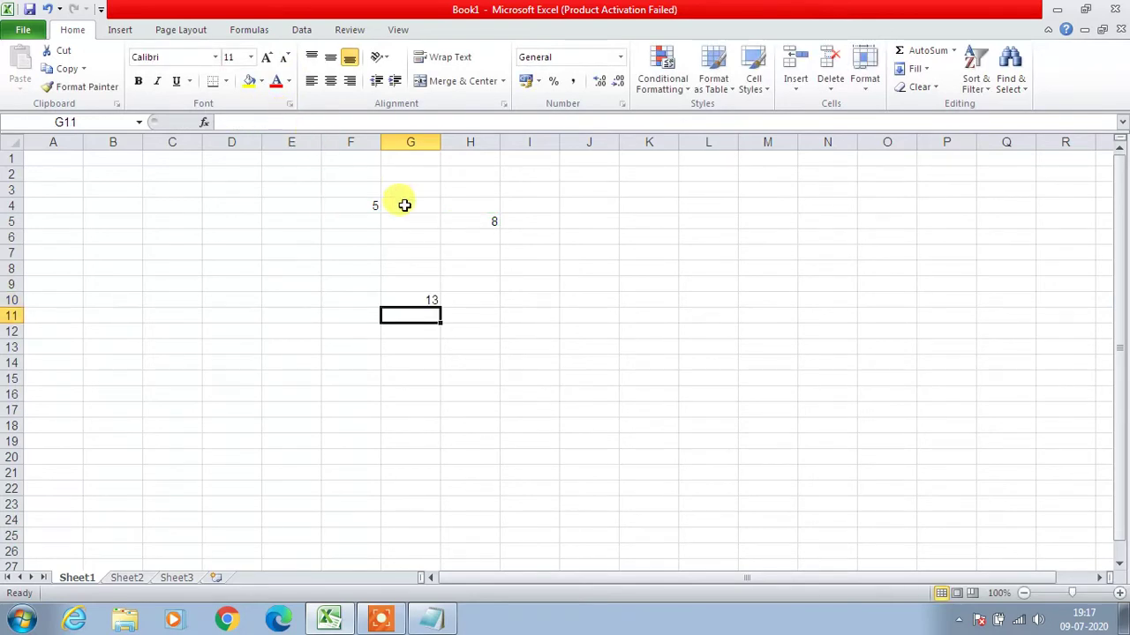
left_click(432, 300)
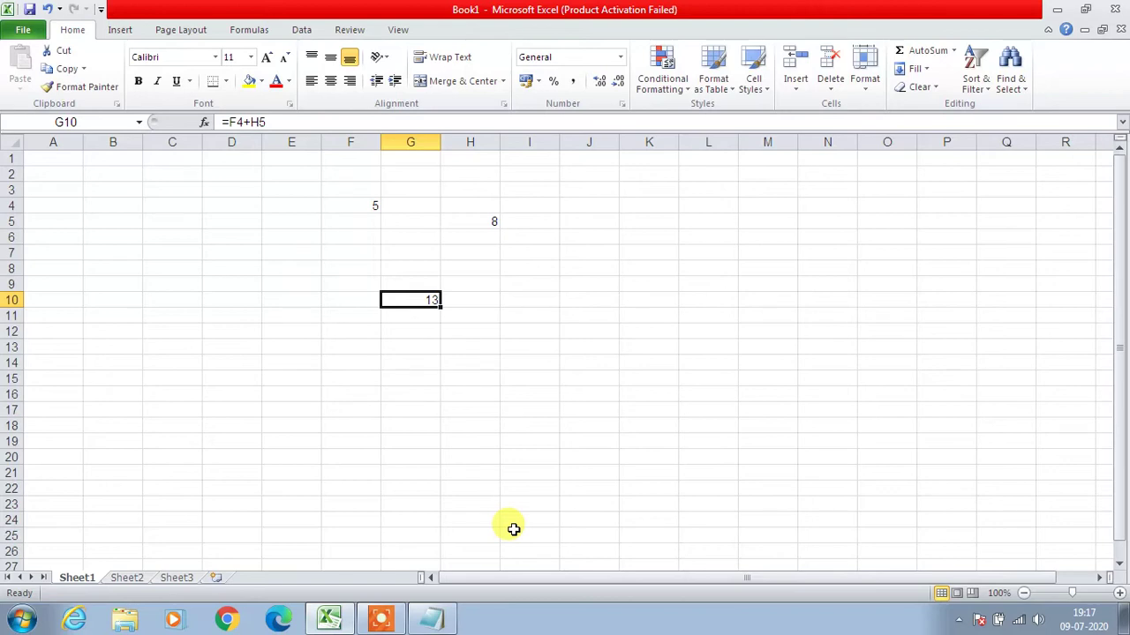
left_click(602, 358)
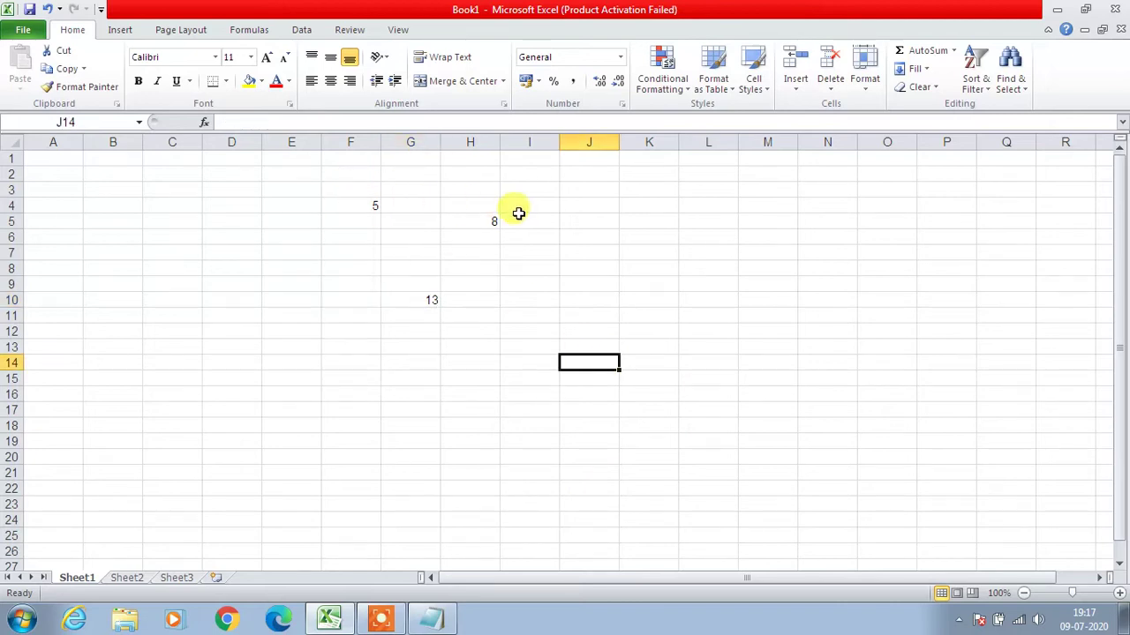
left_click(423, 296)
left_click(365, 203)
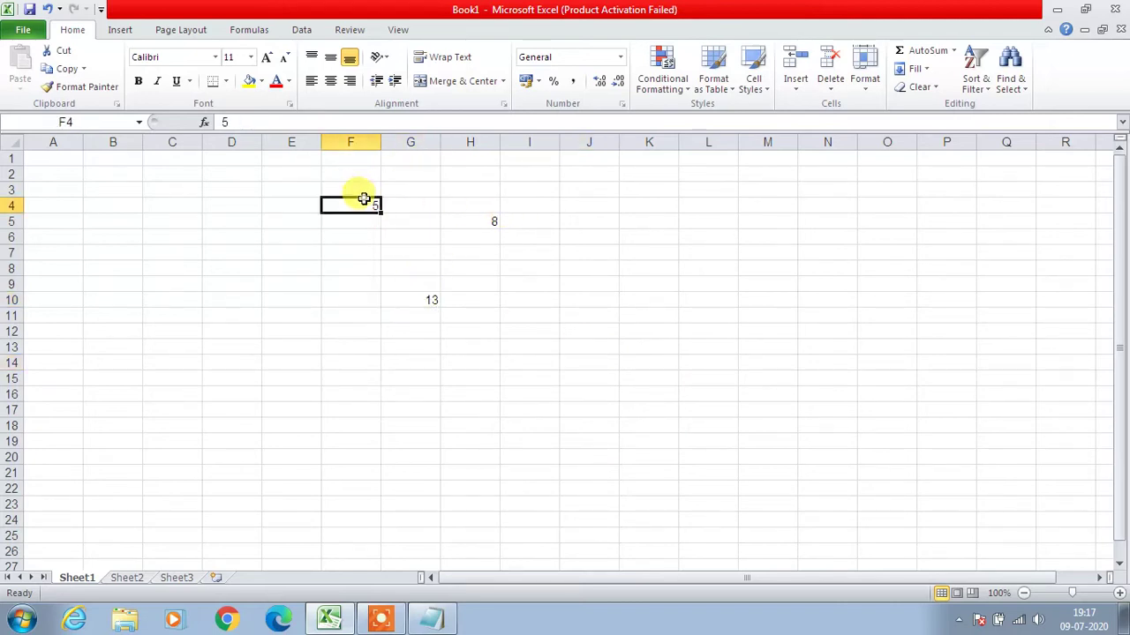
left_click(416, 301)
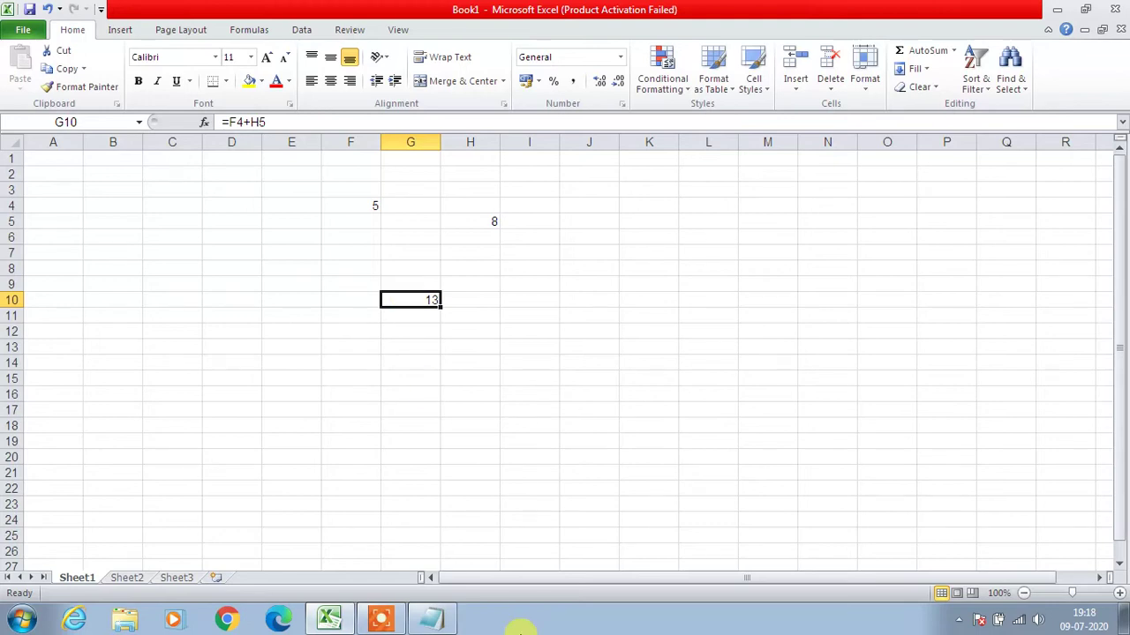
left_click(433, 619)
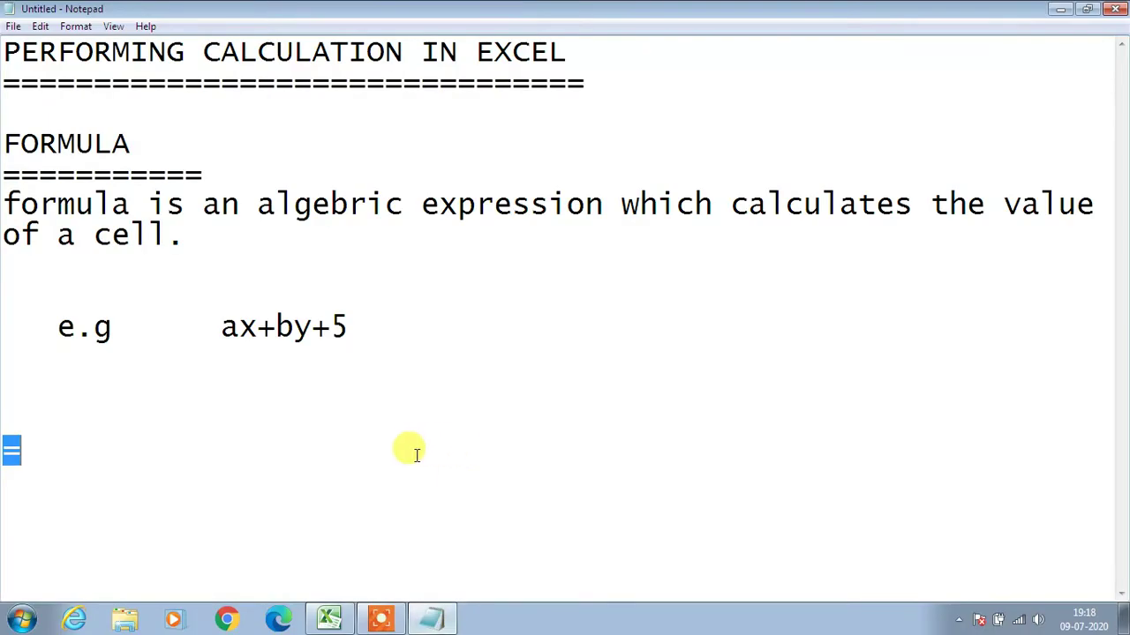
Below the equals sign, write 'evey formula start with equal to symbol(=) in excel' and add blank lines.
left_click(387, 452)
left_click_drag(26, 454, 7, 451)
left_click(34, 450)
left_click(83, 442)
key("Return")
key("Return")
type("e")
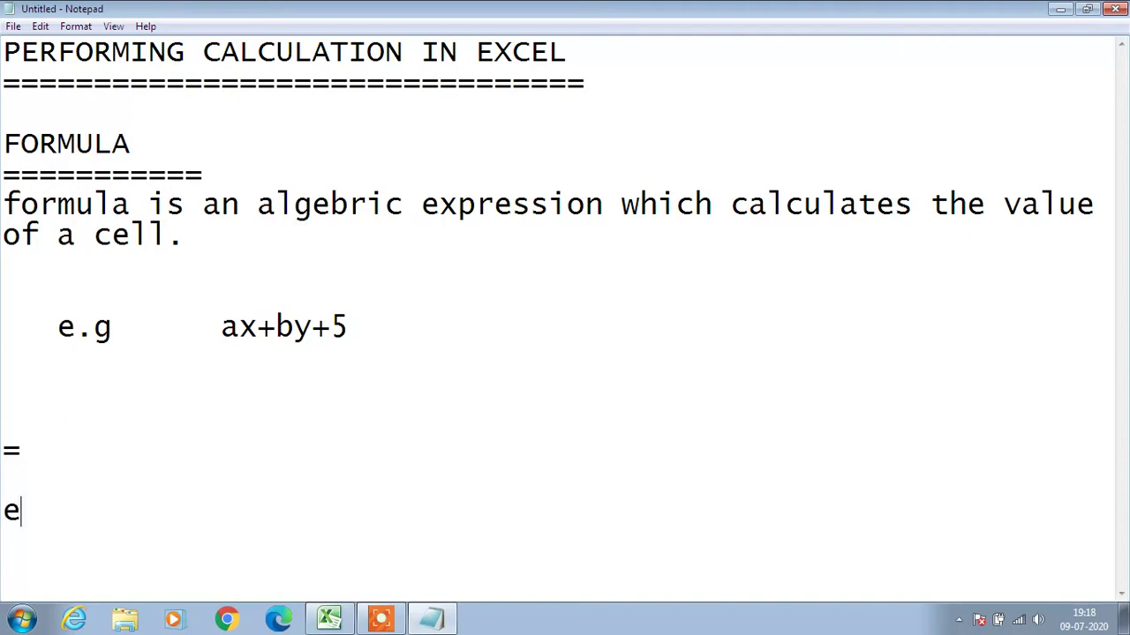
type("vey form")
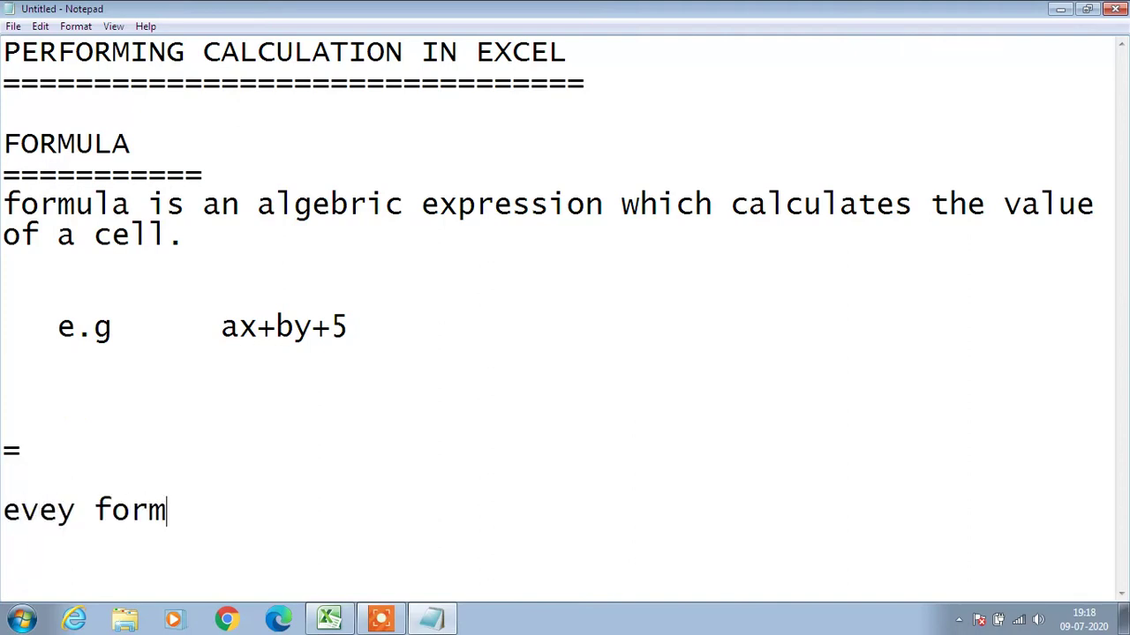
type("ula sta")
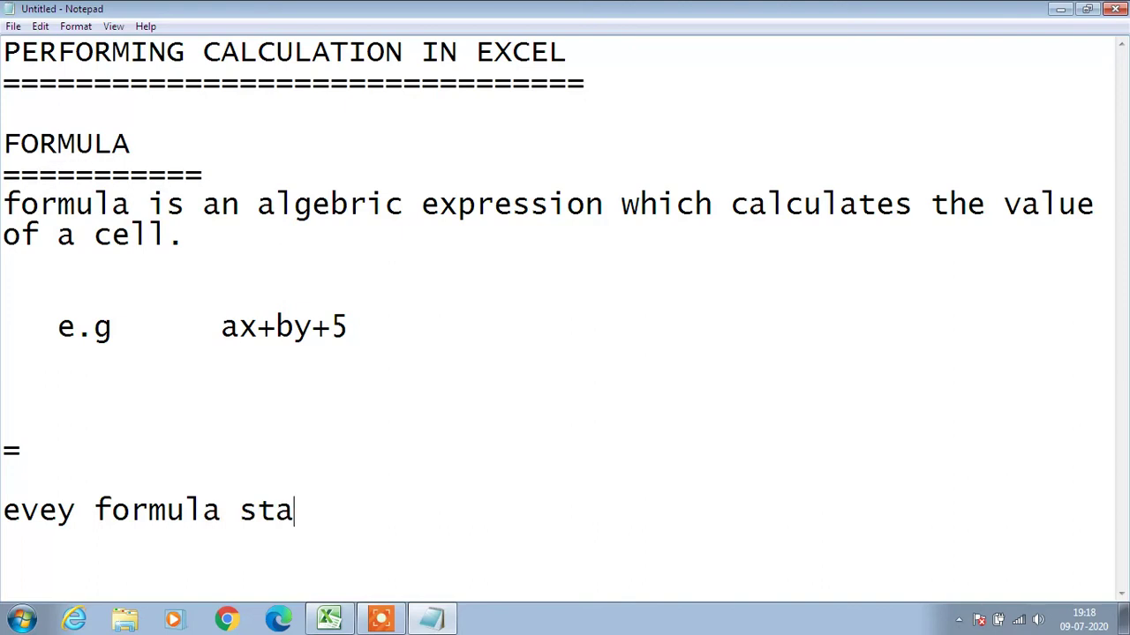
type("rt wit")
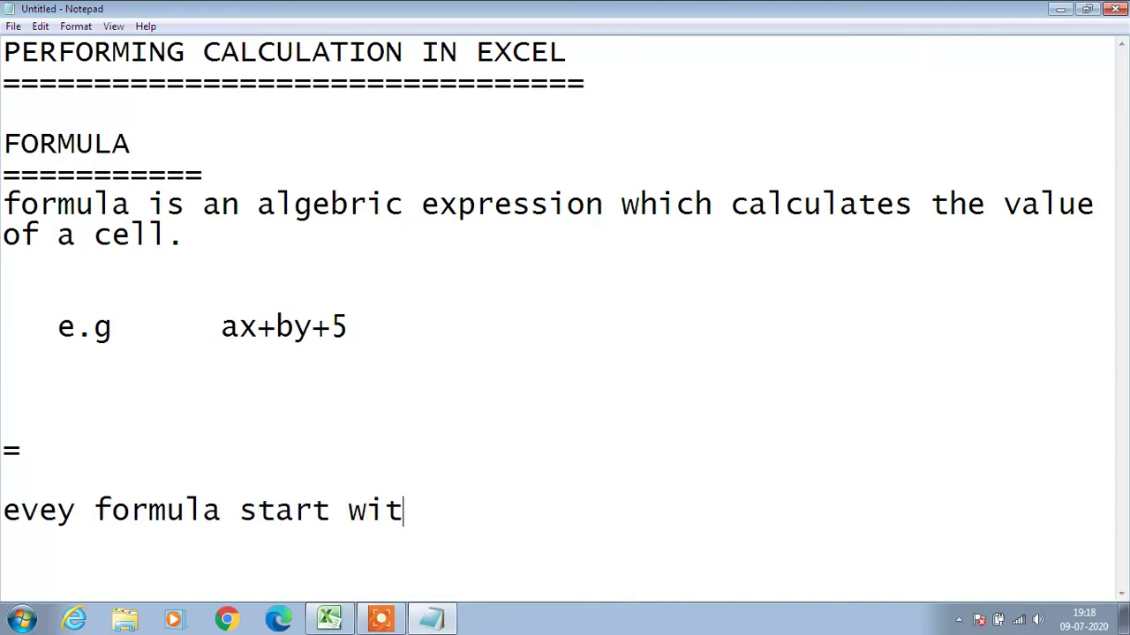
type("h equal")
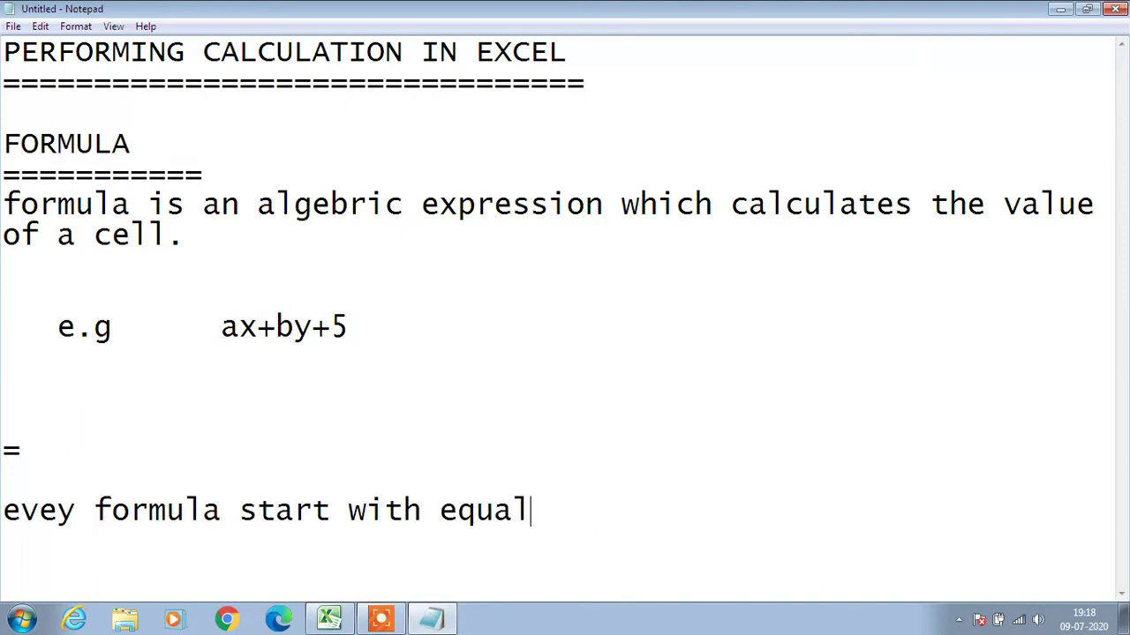
type(" to sy")
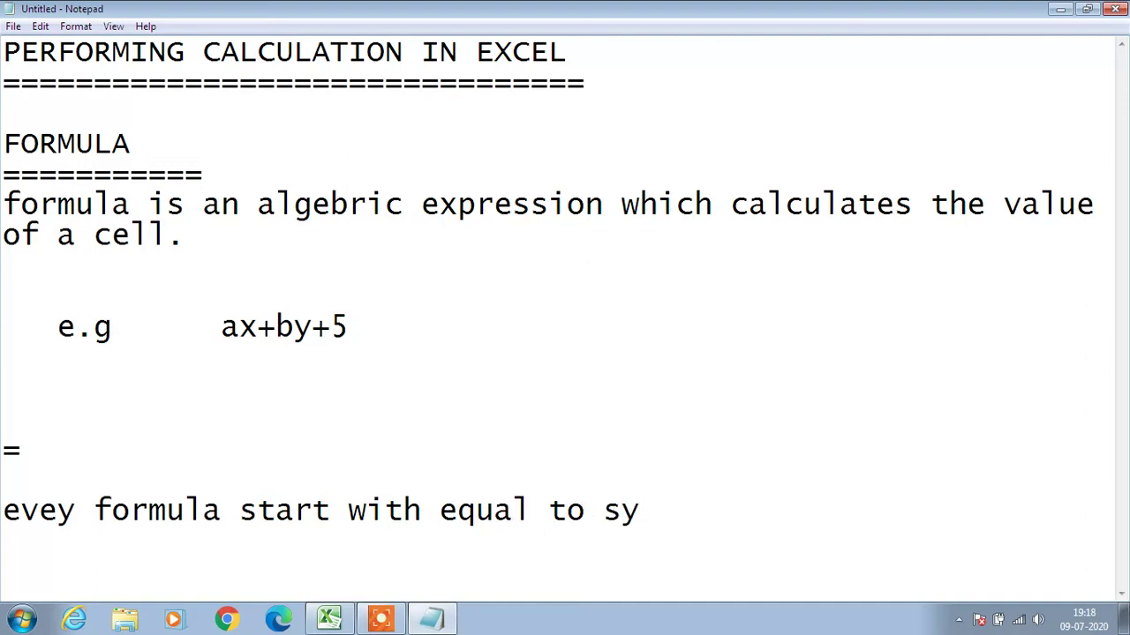
type("mbi")
key("BackSpace")
type("ol(=")
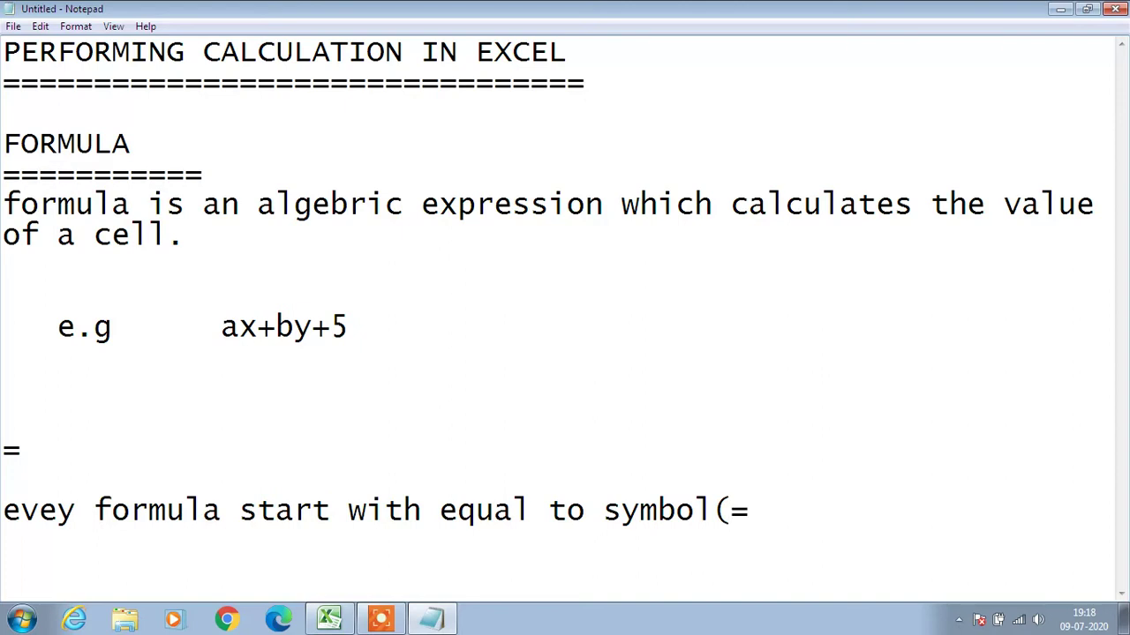
type(") in excel")
key("Return")
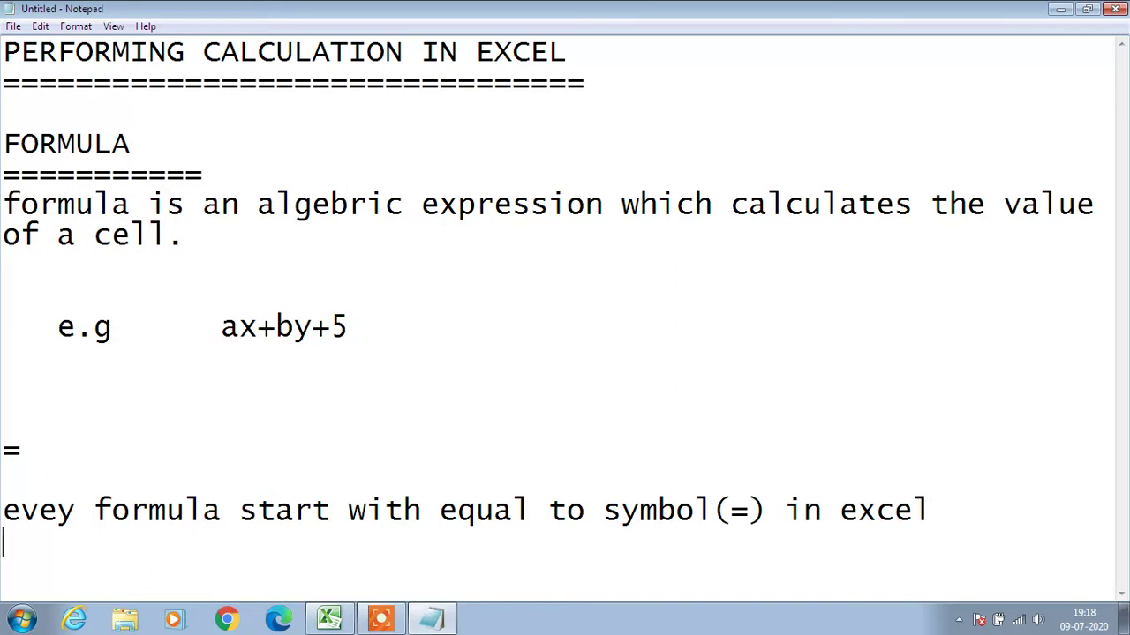
key("Return")
key("Return")
key("Return")
key("Return")
key("Return")
key("Return")
key("Return")
key("Return")
key("Return")
key("Return")
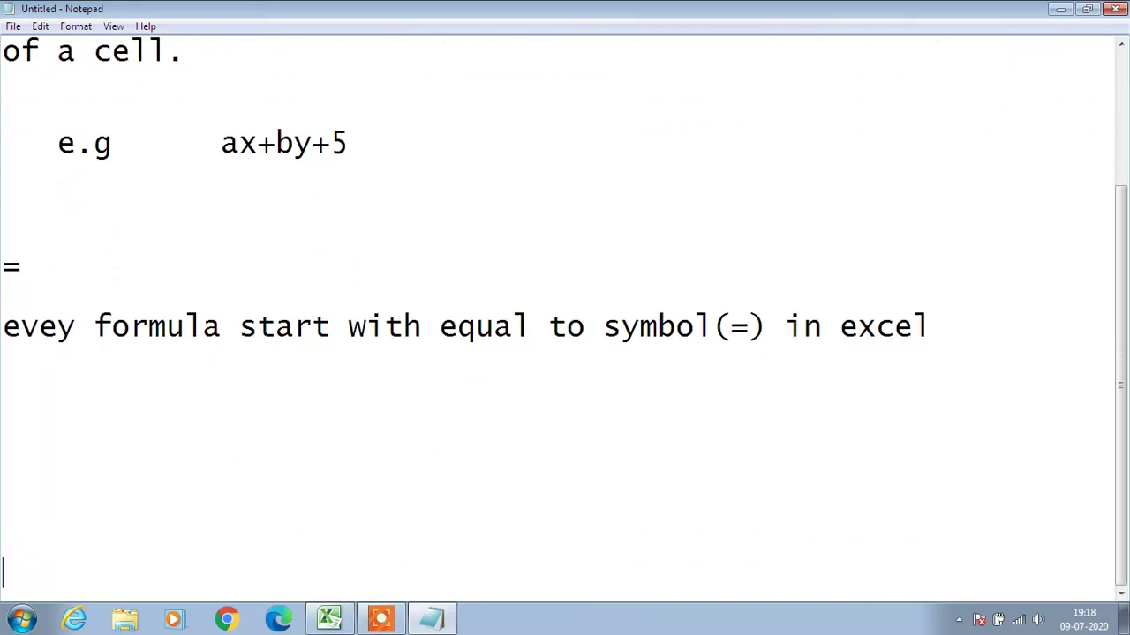
key("Return")
key("Return")
key("Return")
key("Return")
key("Return")
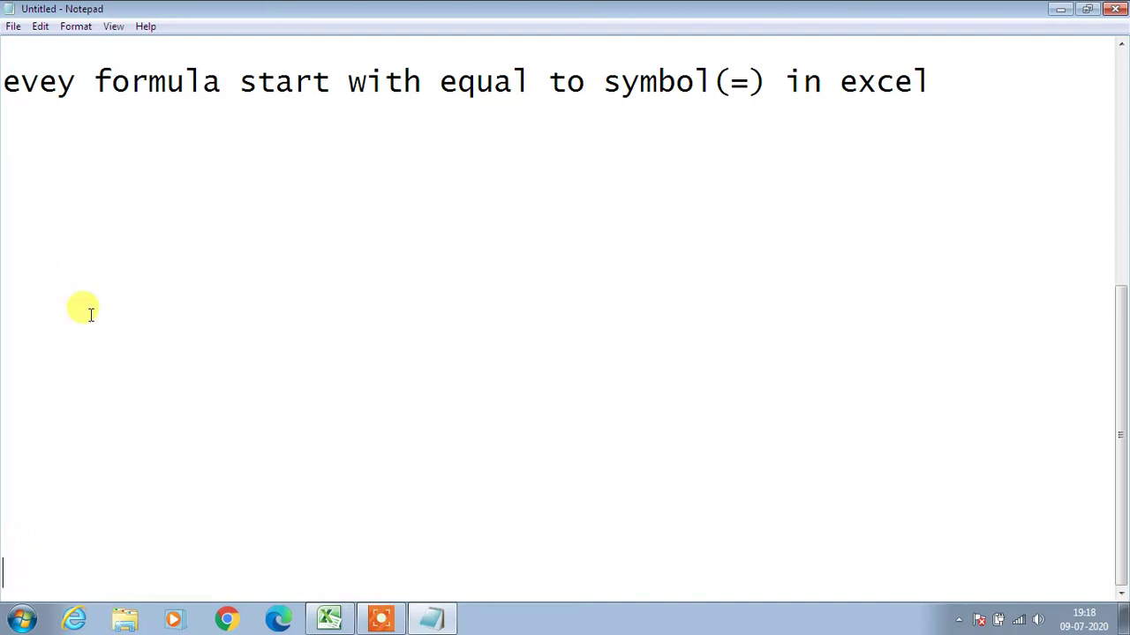
Add the heading 'what are the elements of formula' below the sentence, underlined with equals signs.
left_click(104, 176)
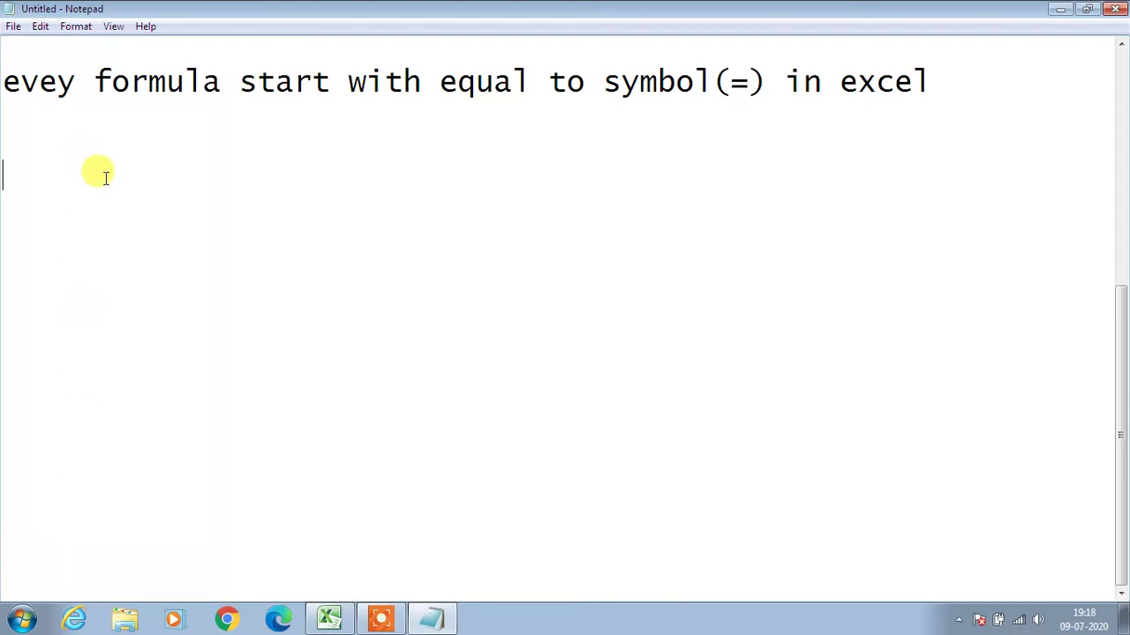
type("what are the ele")
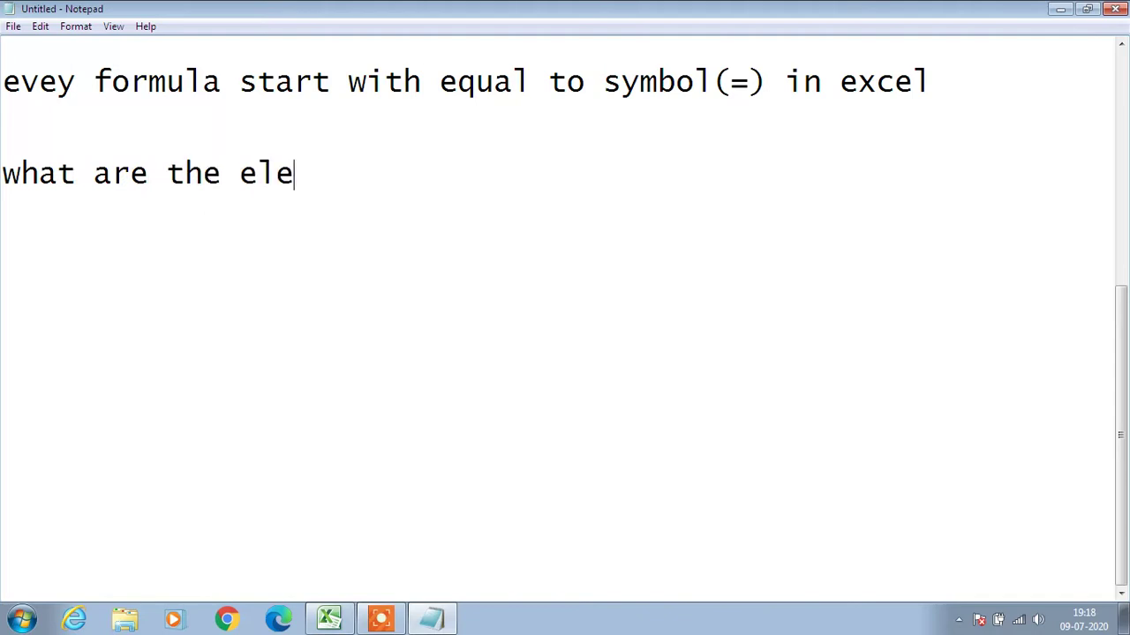
type("ment o")
key("BackSpace")
key("ctrl+z")
key("ctrl+z")
key("BackSpace")
type("s")
key("alt+space")
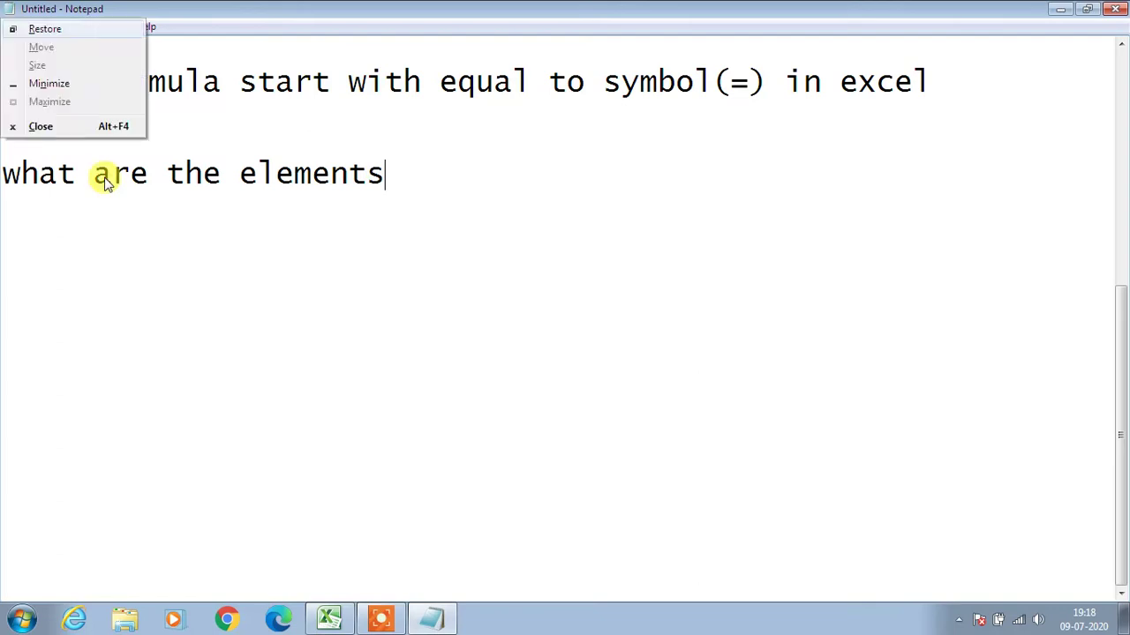
left_click(392, 160)
type("o")
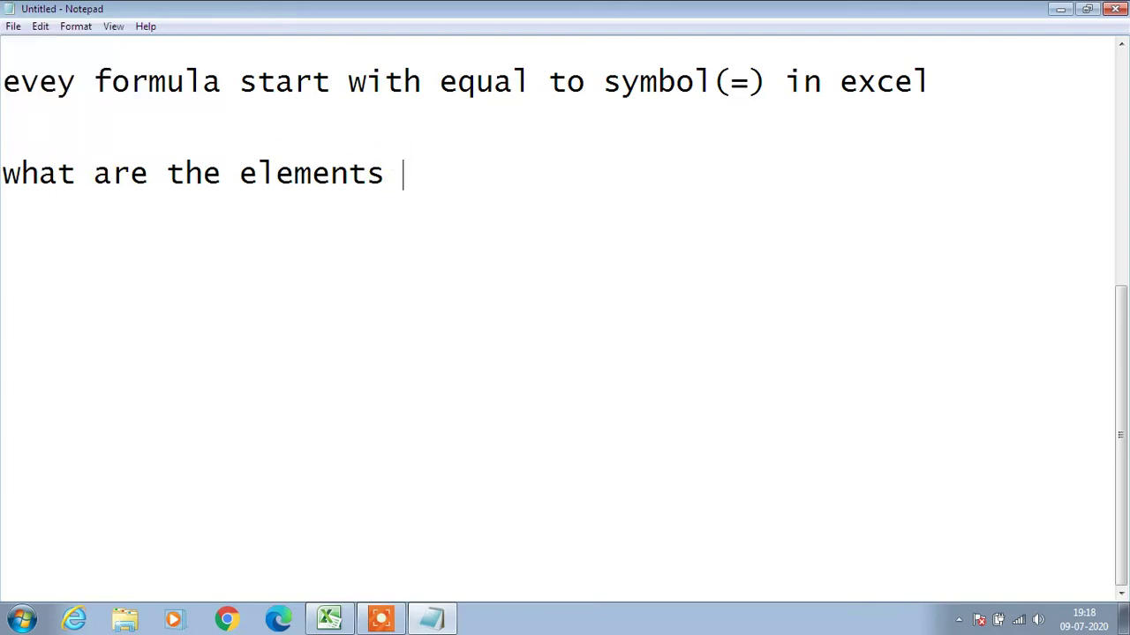
type("f fom")
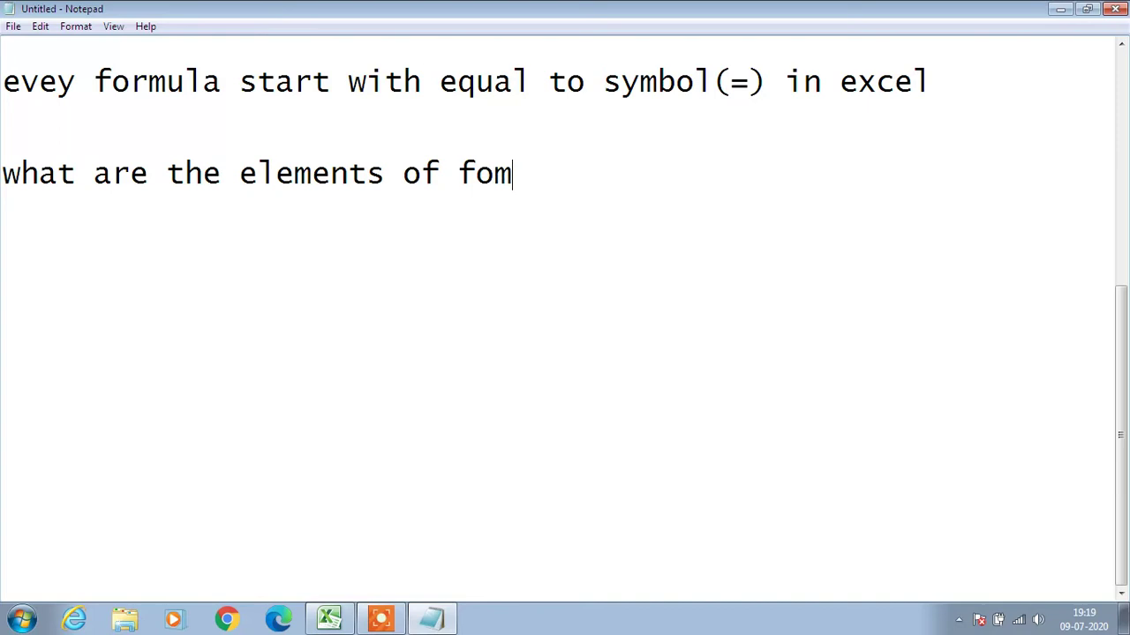
key("BackSpace")
type("rmula")
key("Return")
type("==================================")
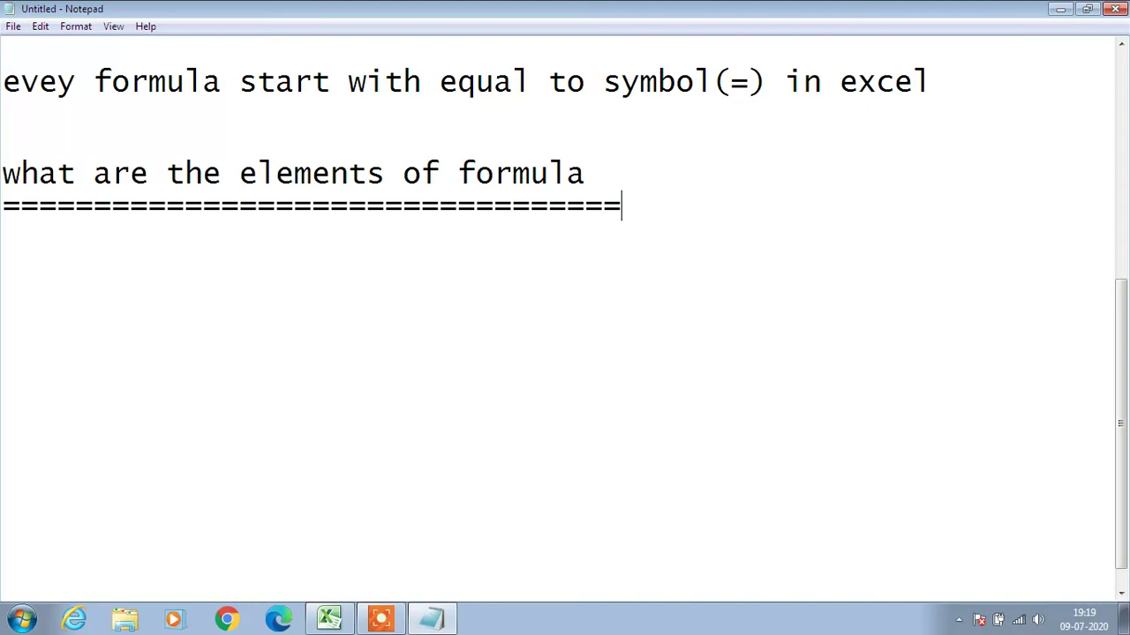
key("Return")
Delete the word 'algebric' from the formula definition.
left_click_drag(1118, 309, 1119, 143)
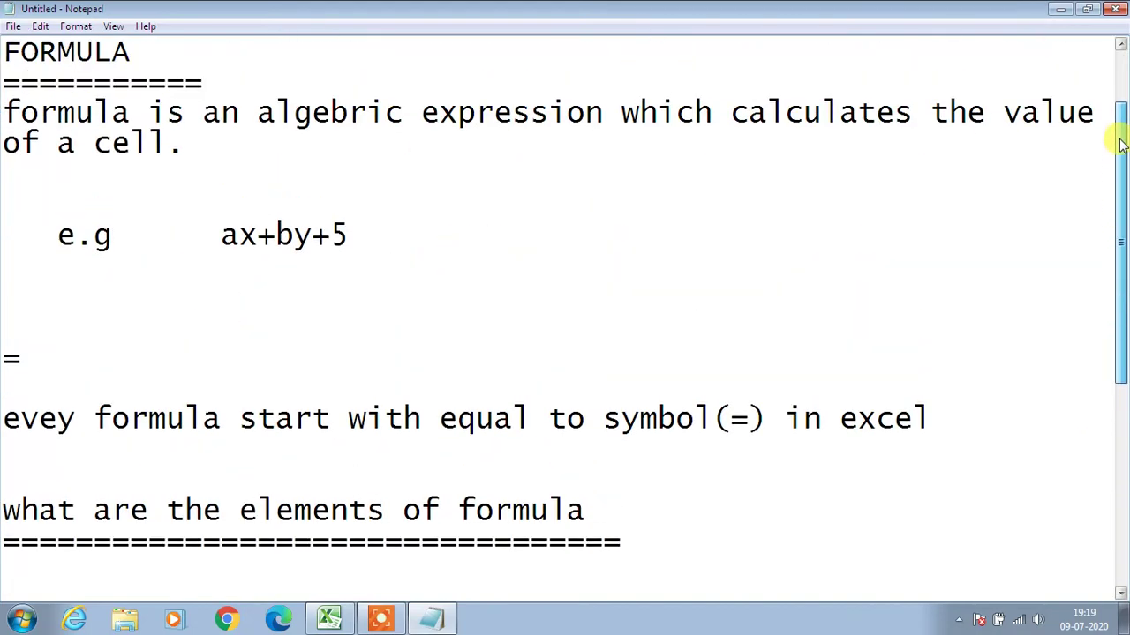
double_click(328, 113)
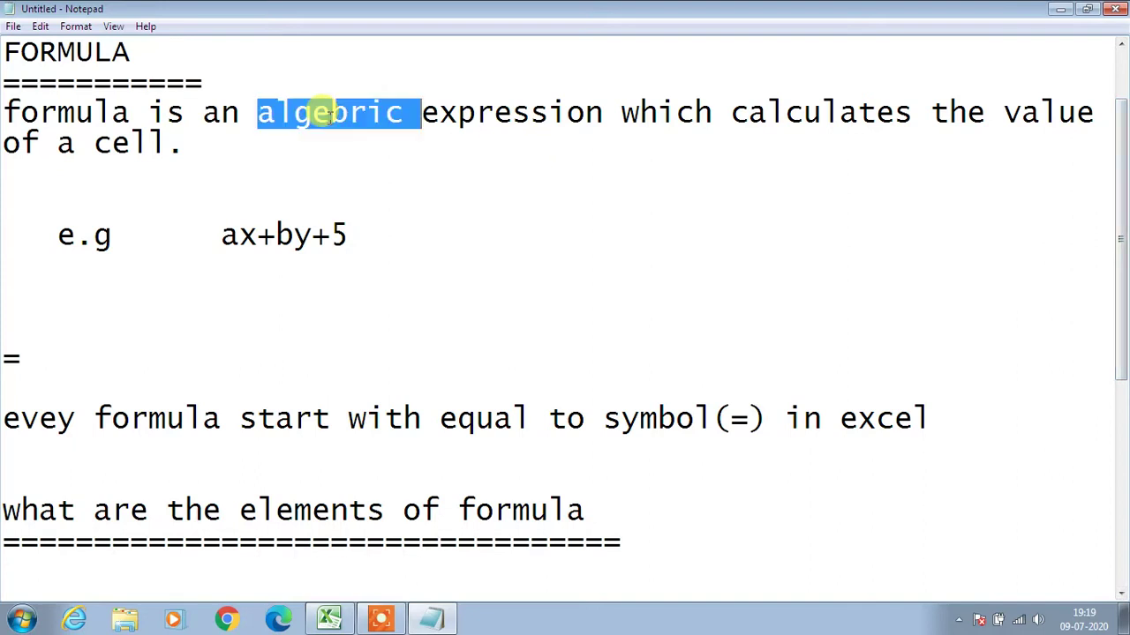
key("Delete")
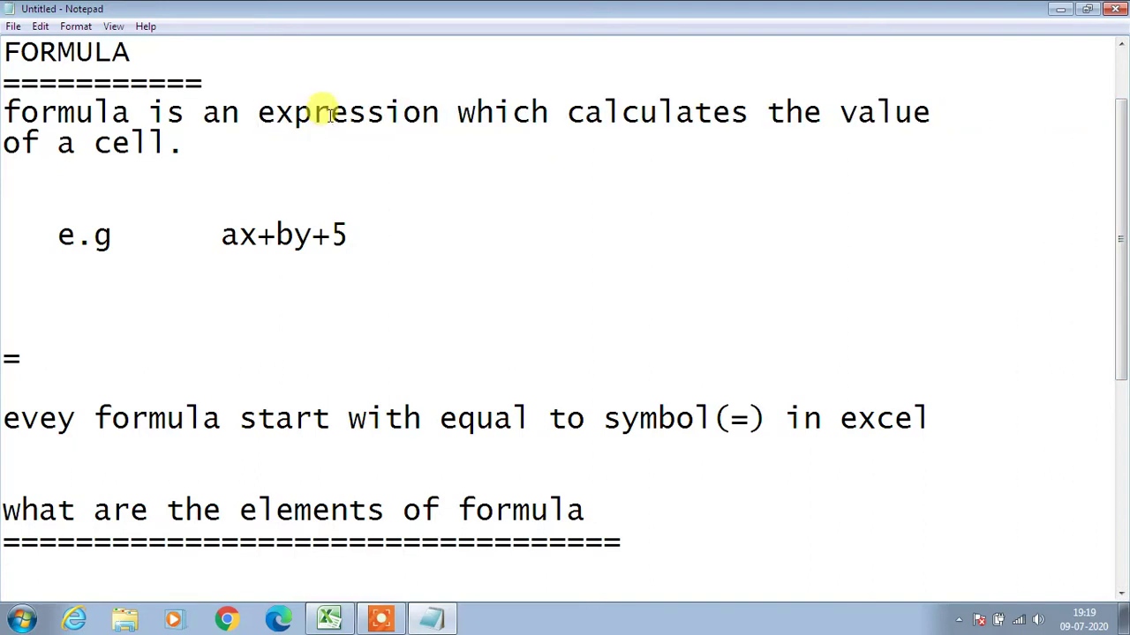
left_click_drag(256, 112, 441, 108)
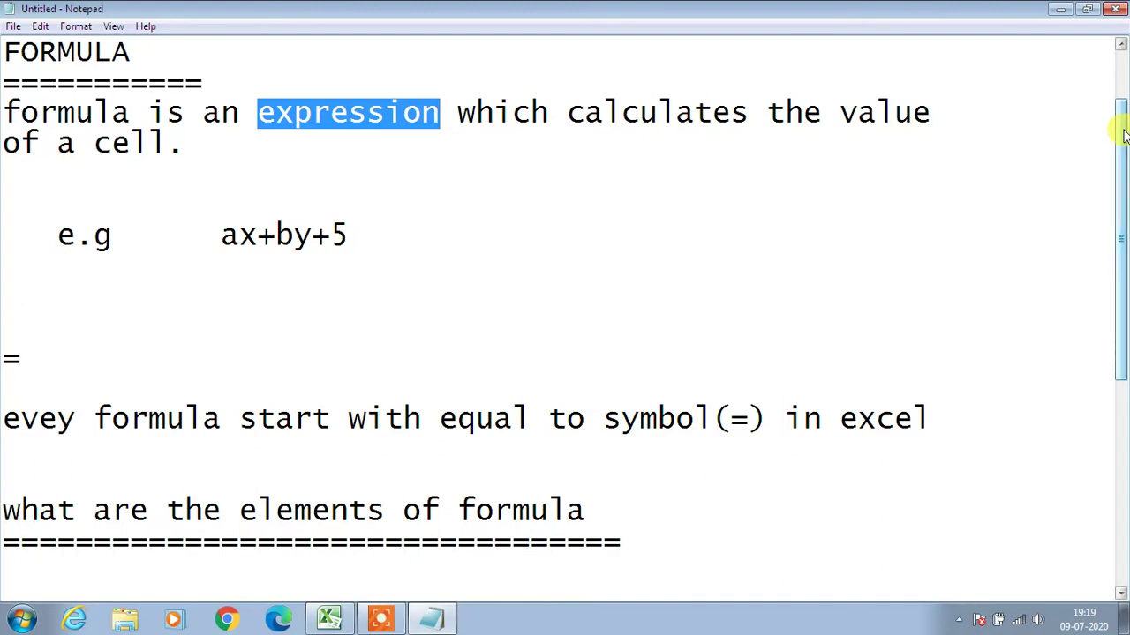
Place the caret at the question heading and before 'expression', then scroll back to the end of the notes.
left_click_drag(1125, 134, 1125, 328)
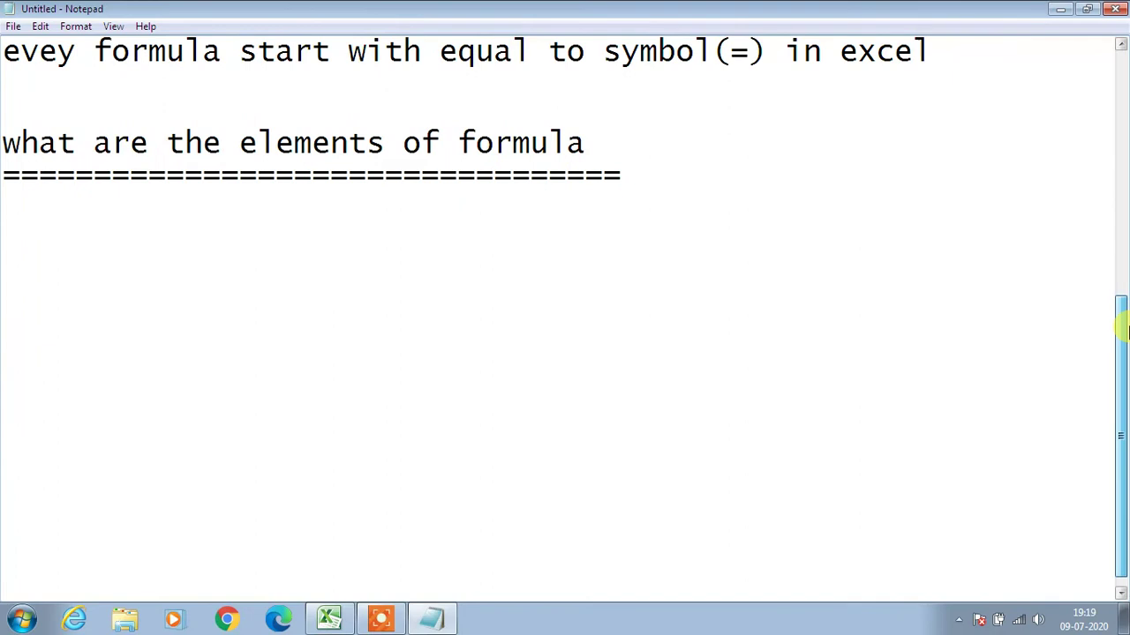
left_click(642, 155)
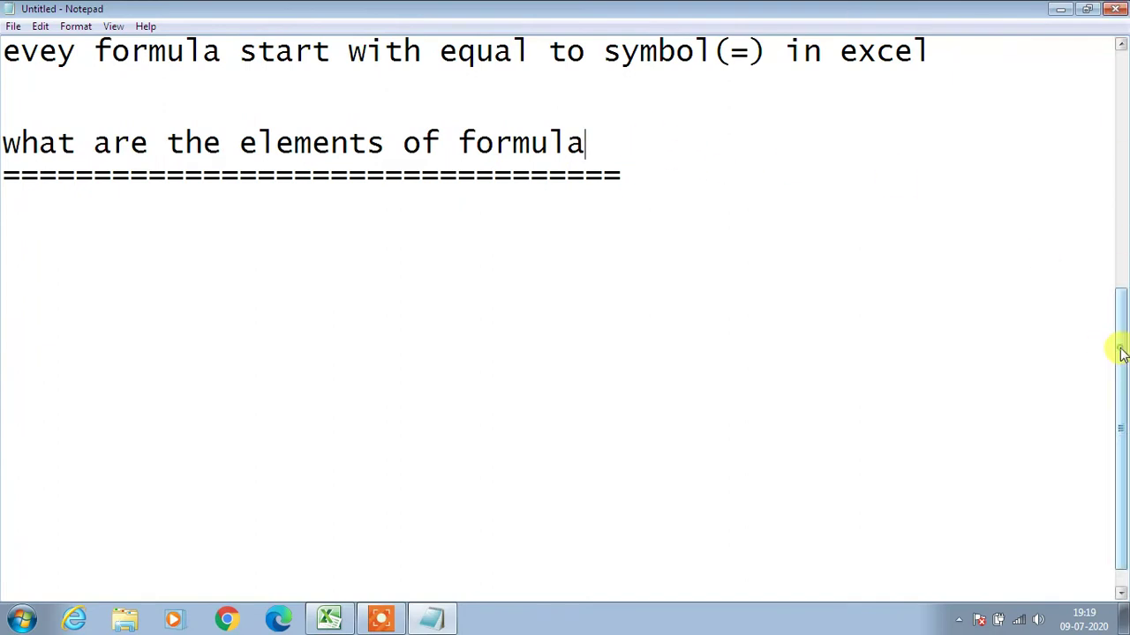
left_click_drag(1122, 353, 1112, 147)
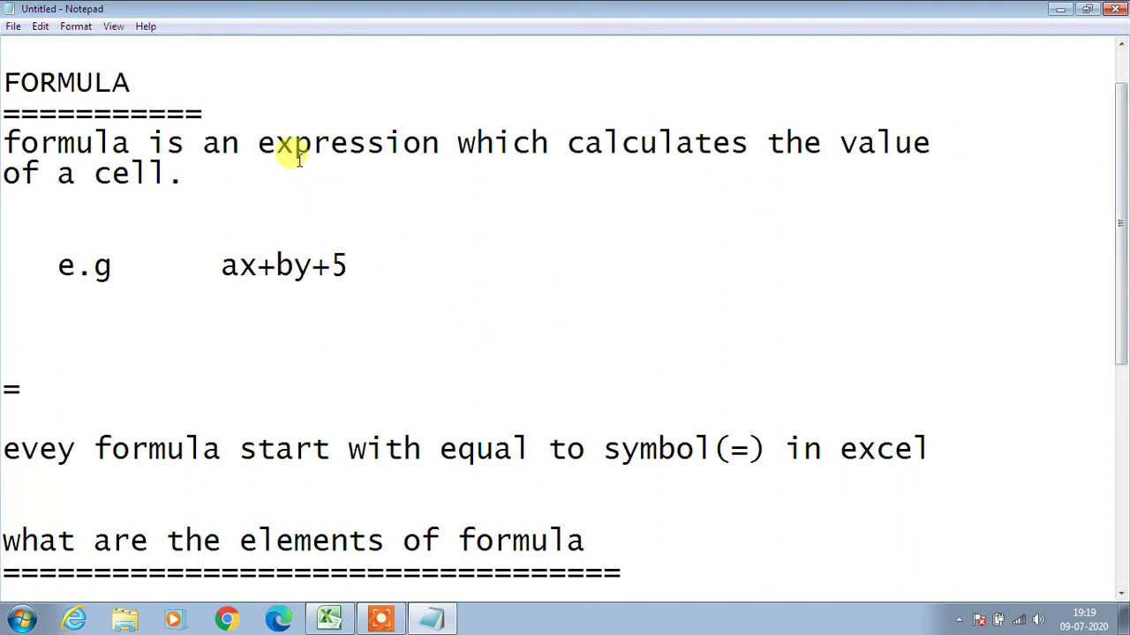
left_click(251, 143)
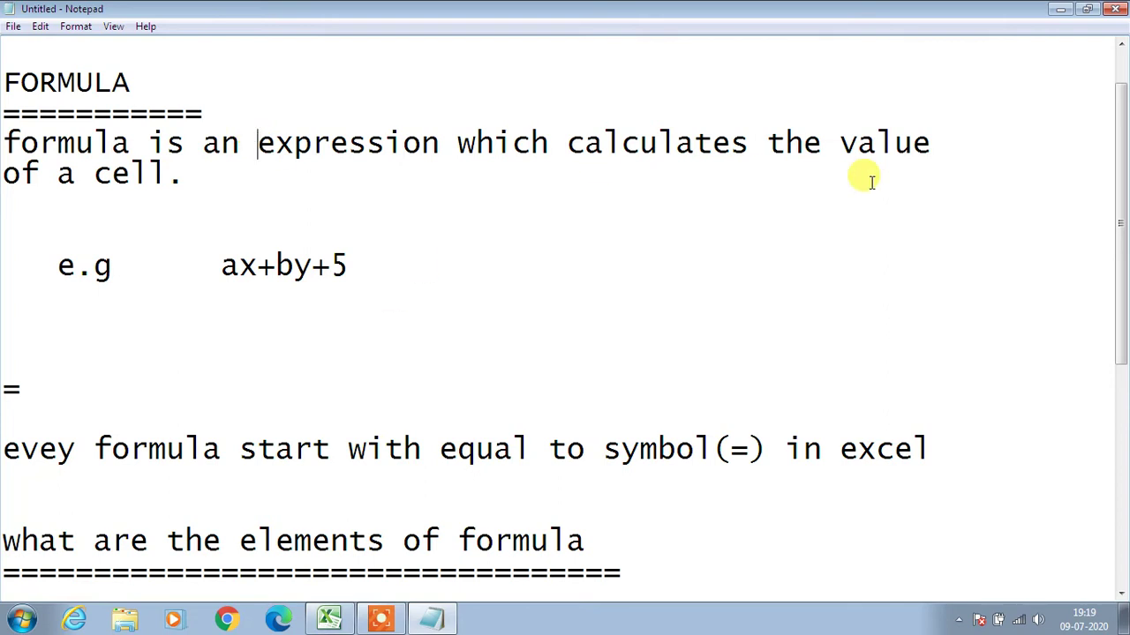
left_click_drag(1112, 156, 1119, 343)
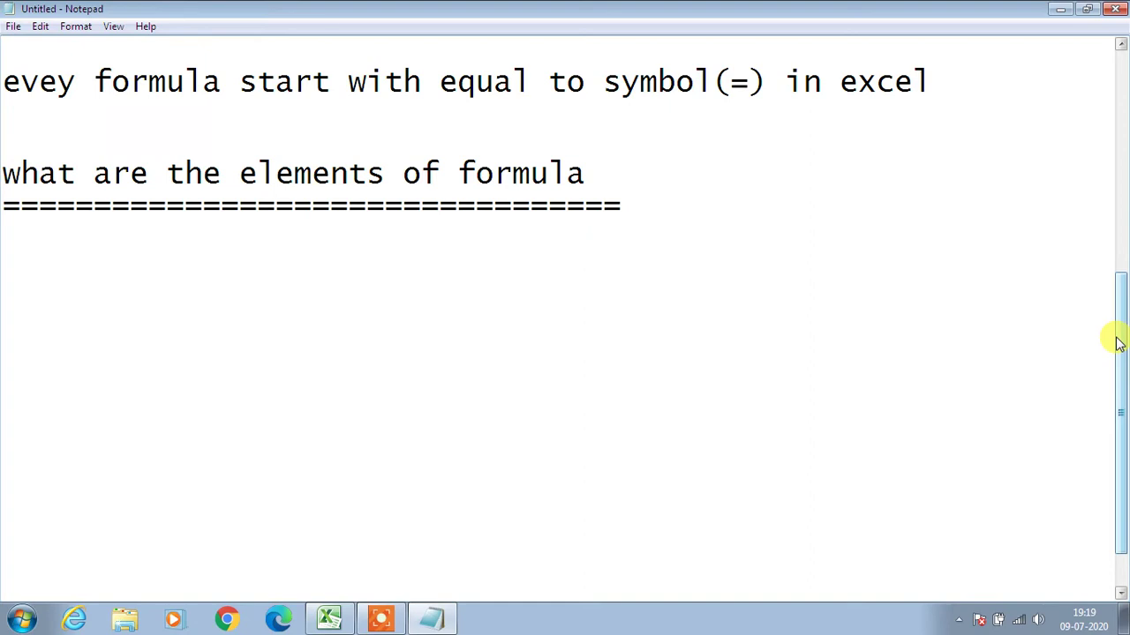
left_click_drag(1119, 343, 1124, 466)
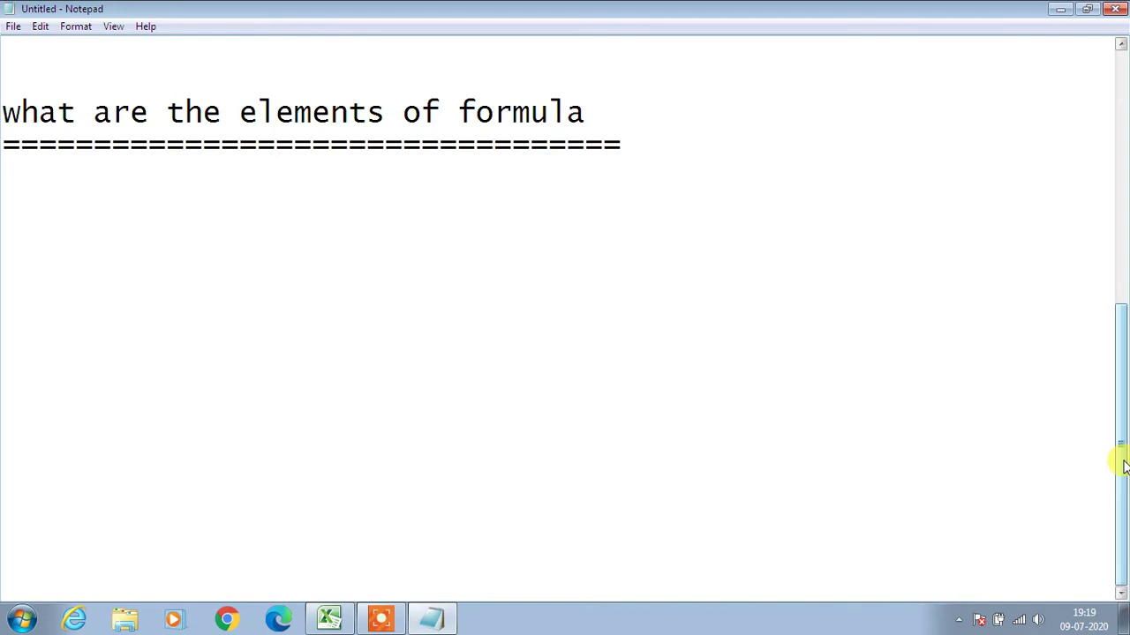
Start the numbered list below the heading with '1. cell reference'.
left_click(645, 144)
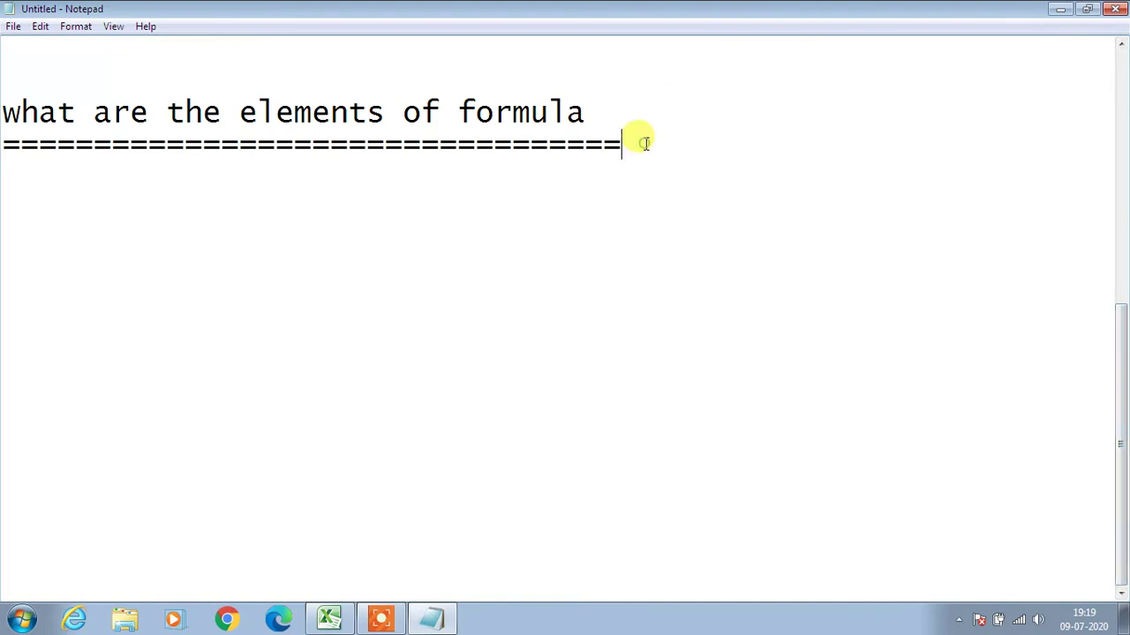
key("Return")
key("Return")
type("1. cell refer")
key("BackSpace")
type("fer")
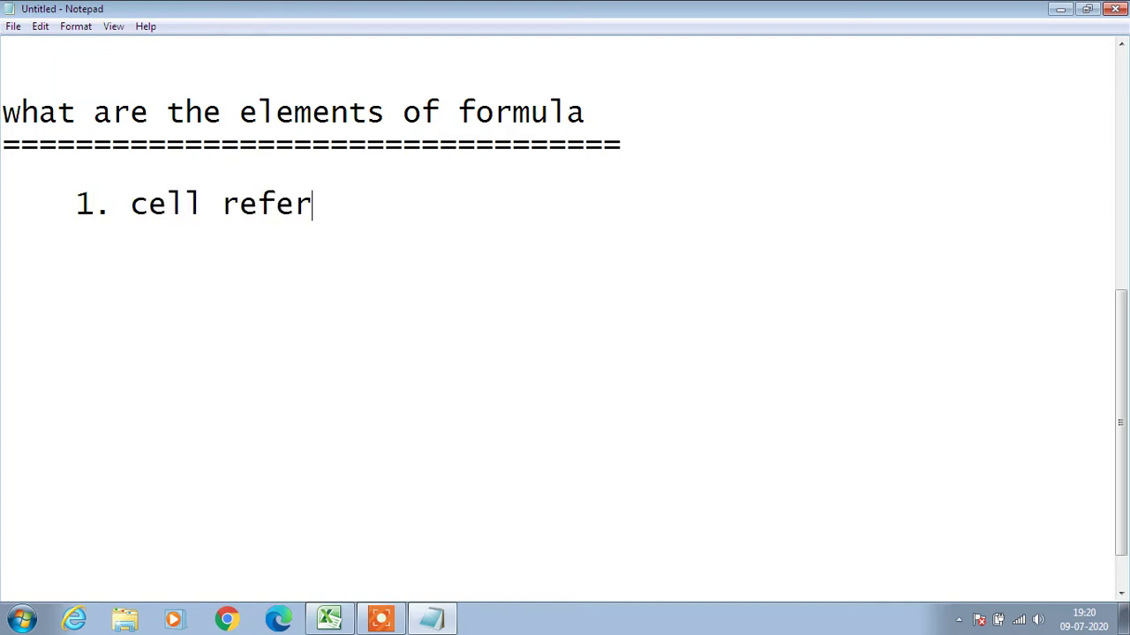
type("ence")
key("Return")
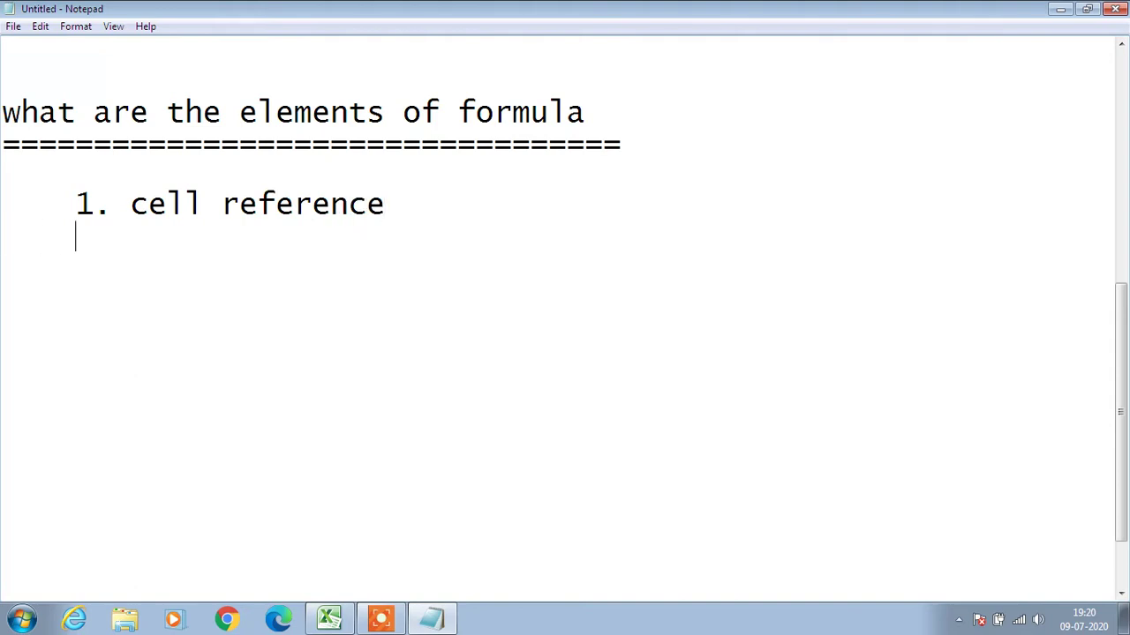
Add '2. operators' as the second list item.
key("BackSpace")
type("2.operati")
key("BackSpace")
type("o")
left_click(644, 142)
key("Down")
key("Down")
left_click(240, 235)
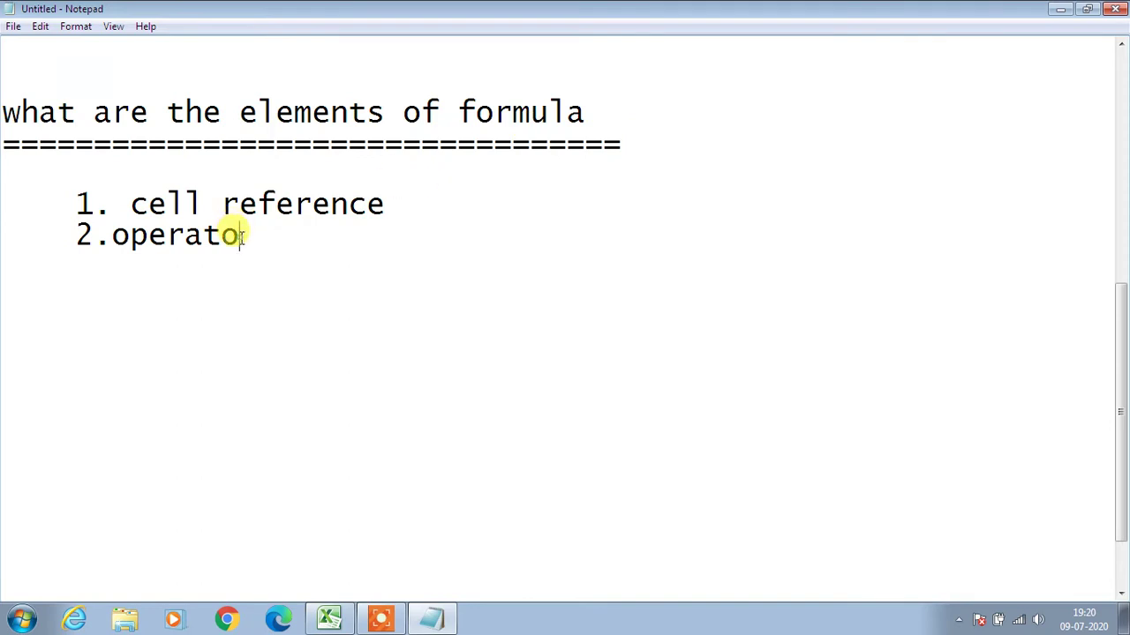
type("rs")
key("Left")
key("Left")
key("Left")
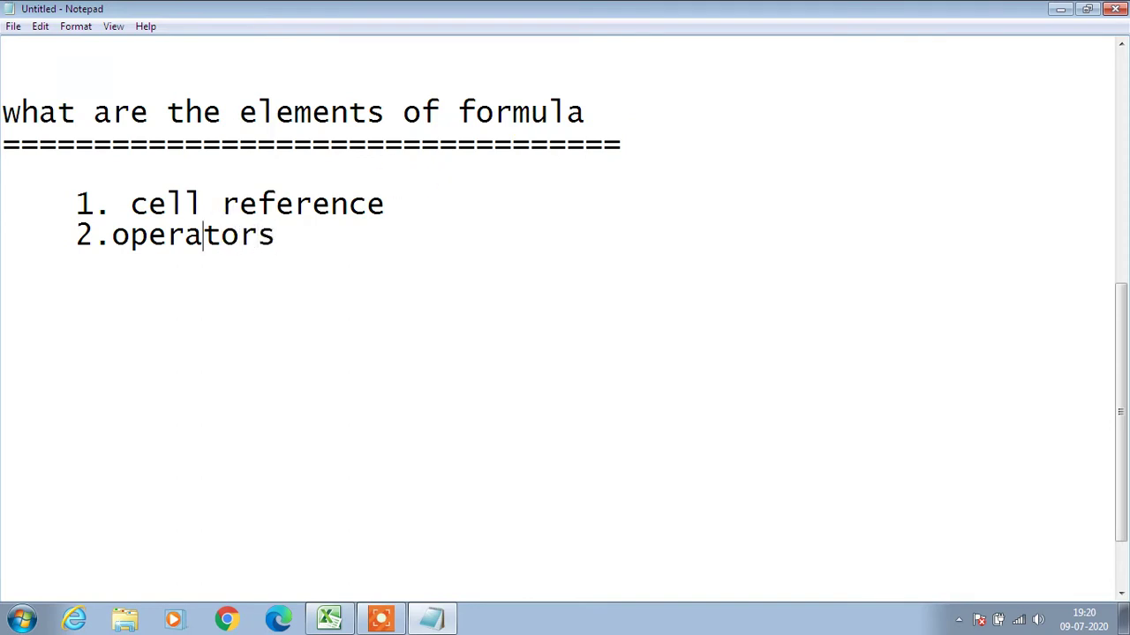
key("Left")
key("Right")
key("End")
Add '3. constants' and '4. functions' as the third and fourth items.
key("Return")
type("3. constans")
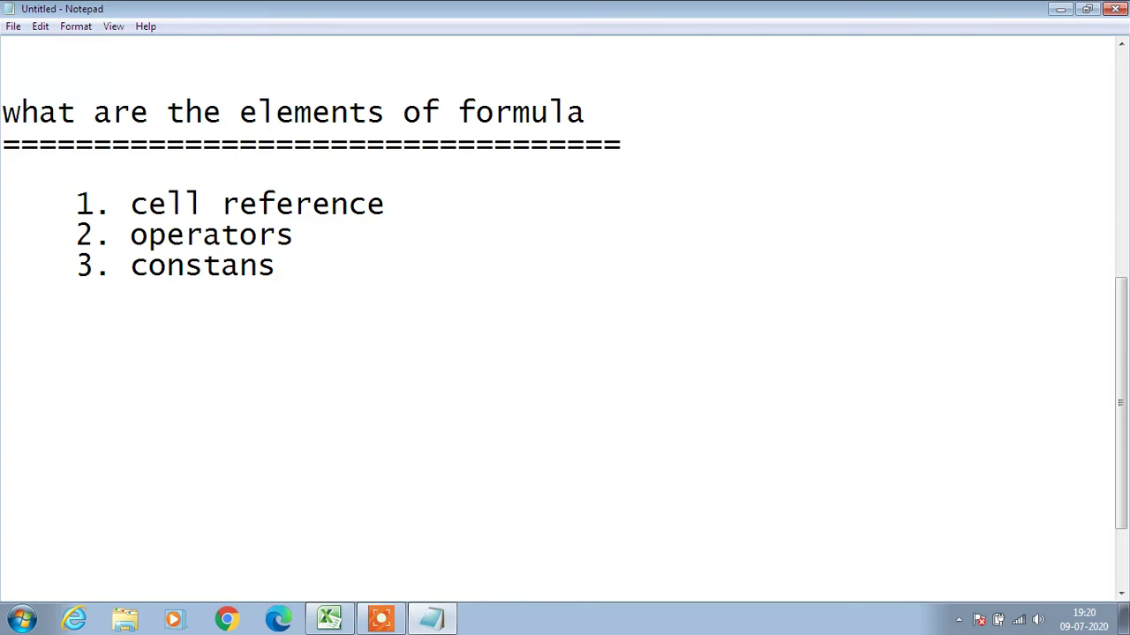
key("BackSpace")
type("ts")
key("Return")
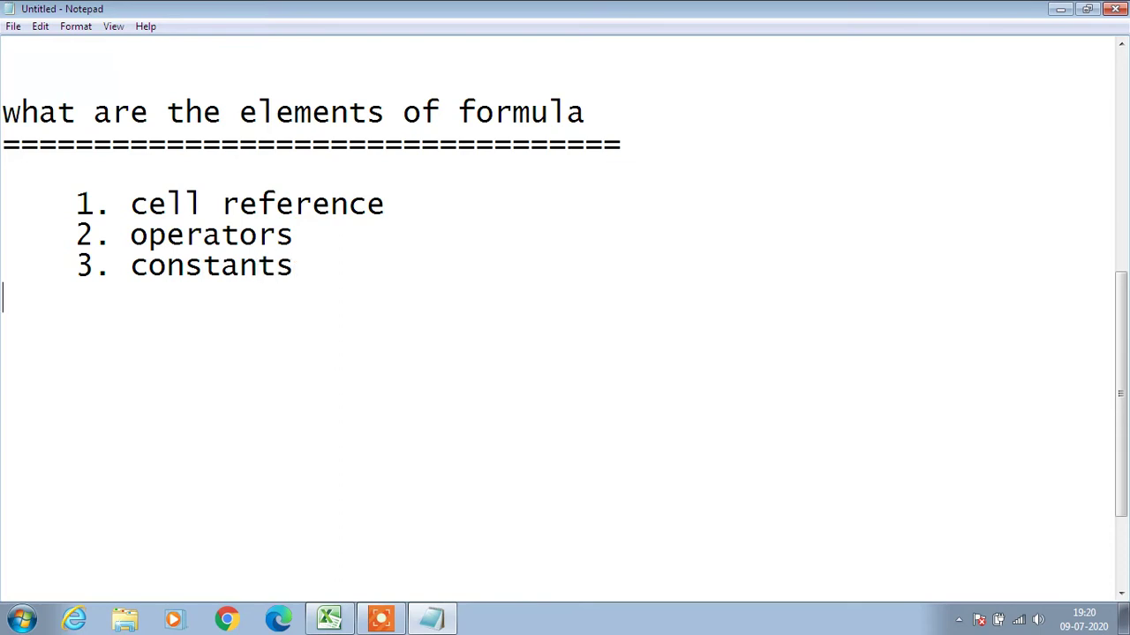
type("4.funct")
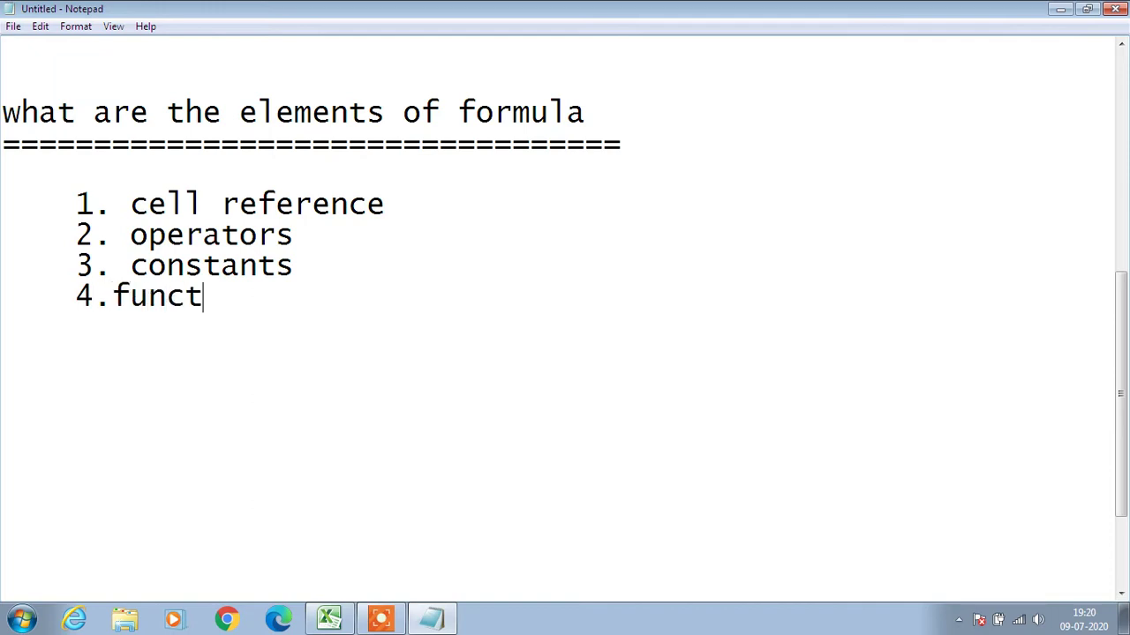
type("ions")
key("Return")
key("Return")
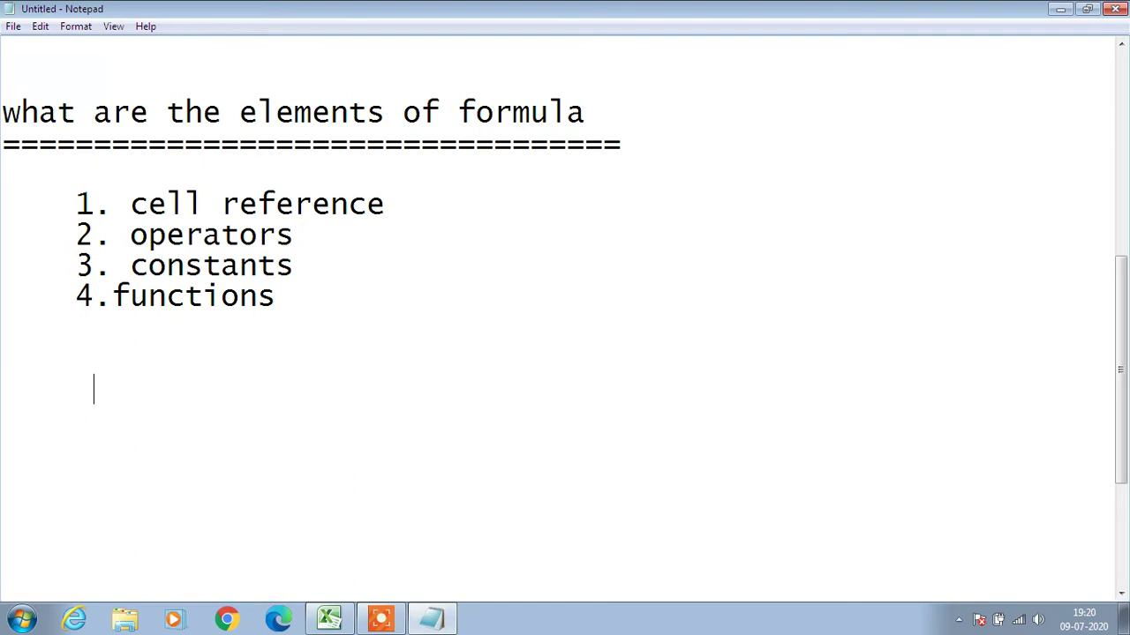
Select and deselect the four list items and 'functions' to review the list.
left_click(115, 294)
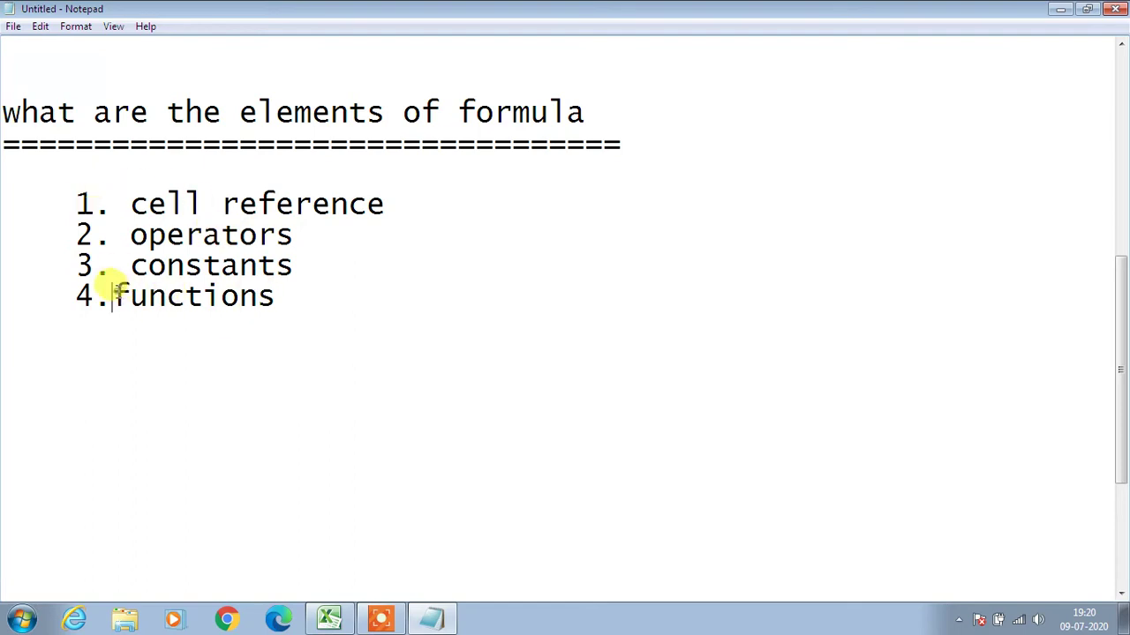
left_click_drag(308, 297, 76, 205)
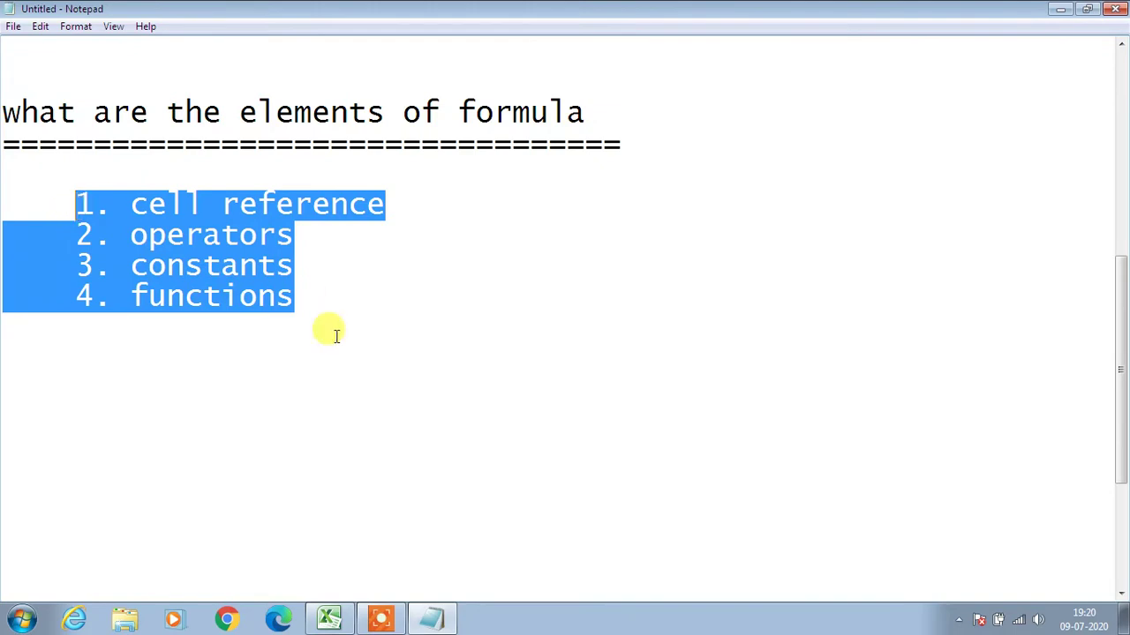
left_click(361, 312)
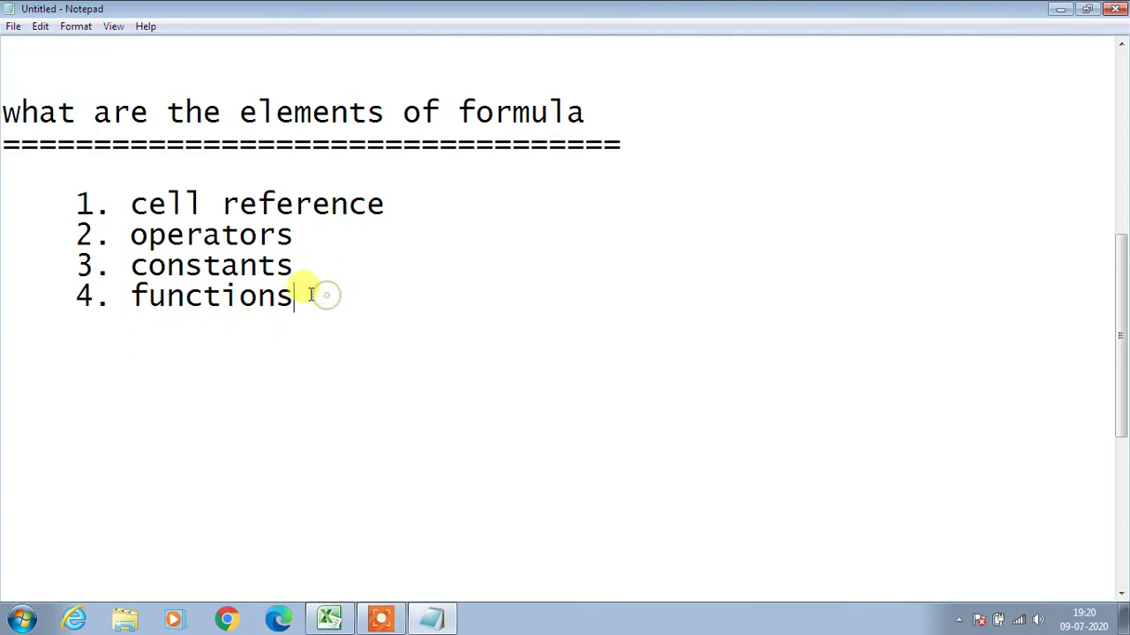
left_click_drag(320, 295, 90, 170)
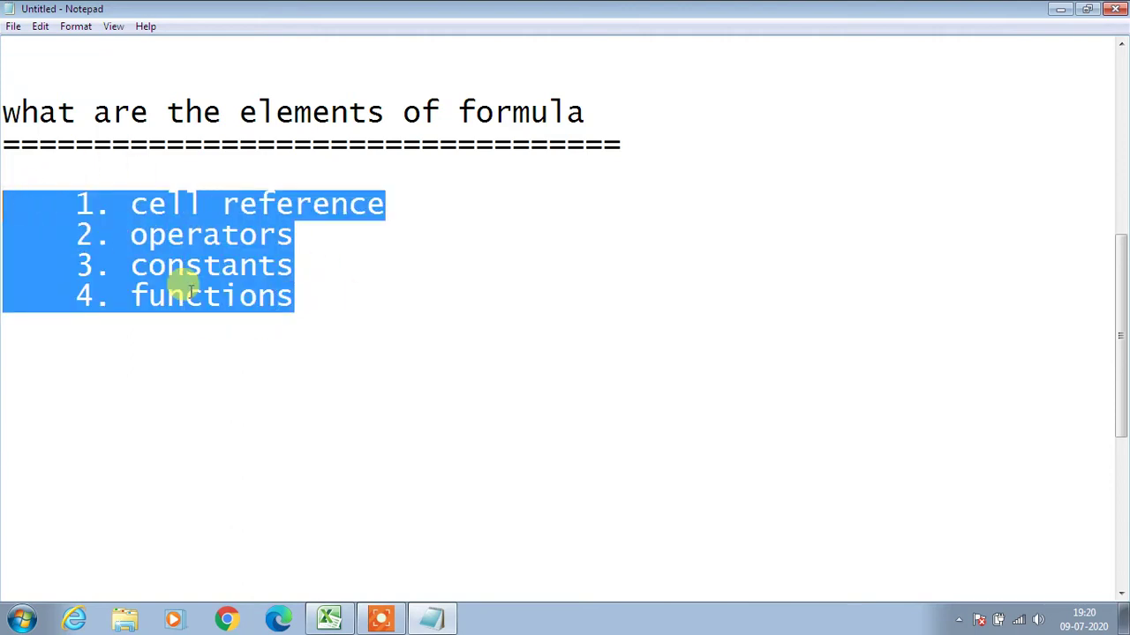
left_click_drag(298, 306, 9, 203)
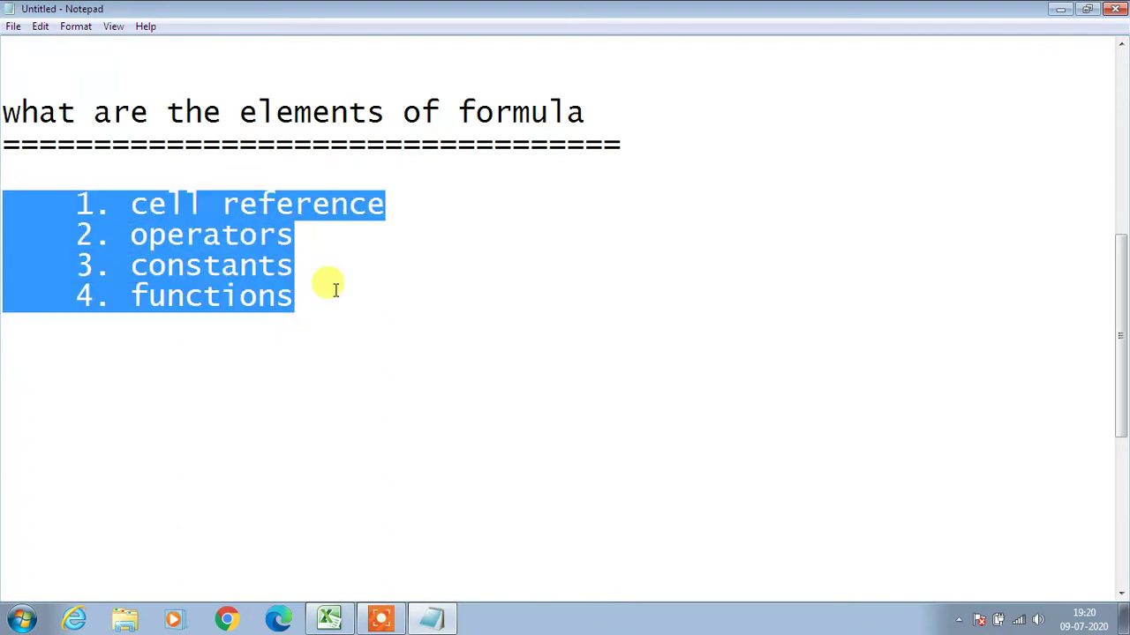
left_click(306, 251)
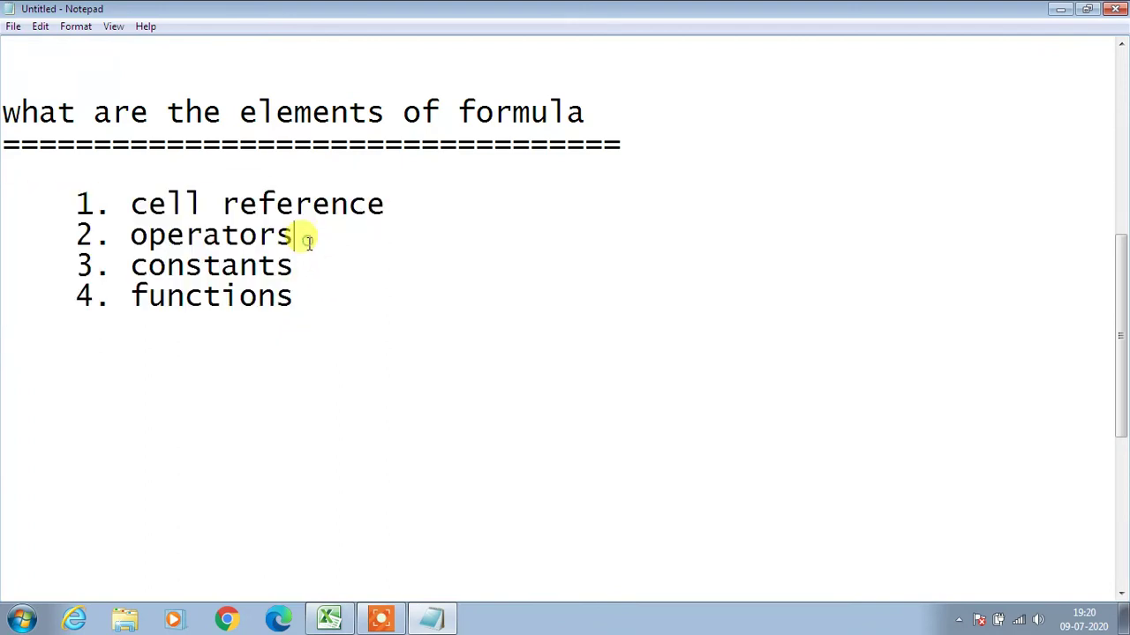
left_click_drag(296, 296, 121, 287)
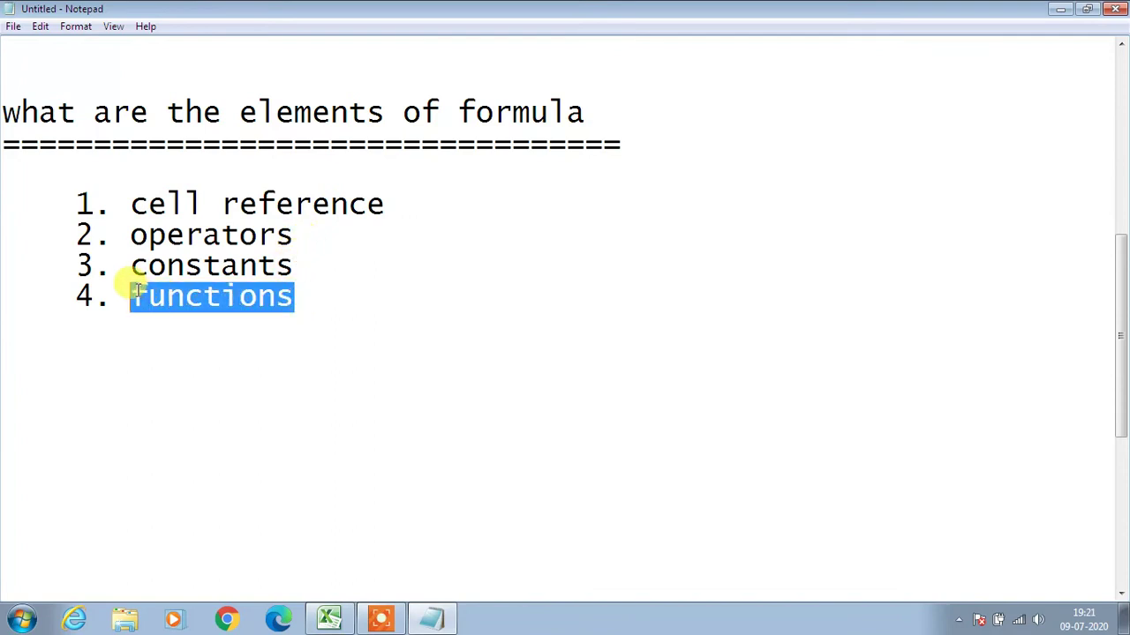
left_click(360, 291)
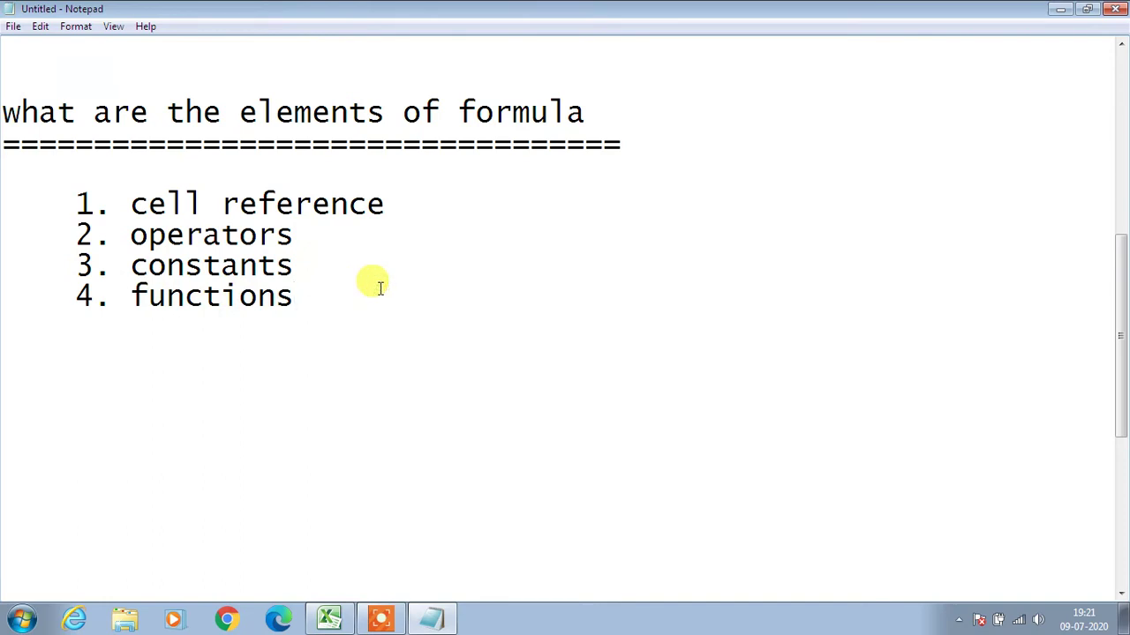
key("Return")
key("Return")
key("Return")
key("Return")
key("Return")
key("Return")
key("Return")
key("Return")
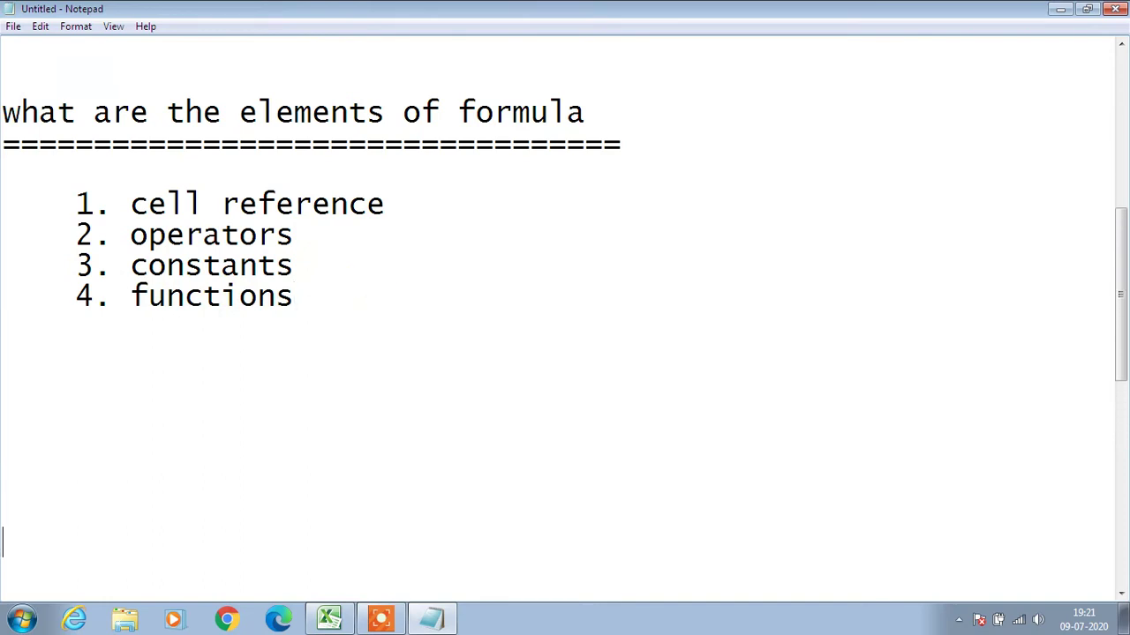
Add a 'cell reference' subheading below the list, underlined with a row of dashes.
key("Return")
key("Return")
key("Return")
key("Return")
key("Return")
key("Return")
key("Return")
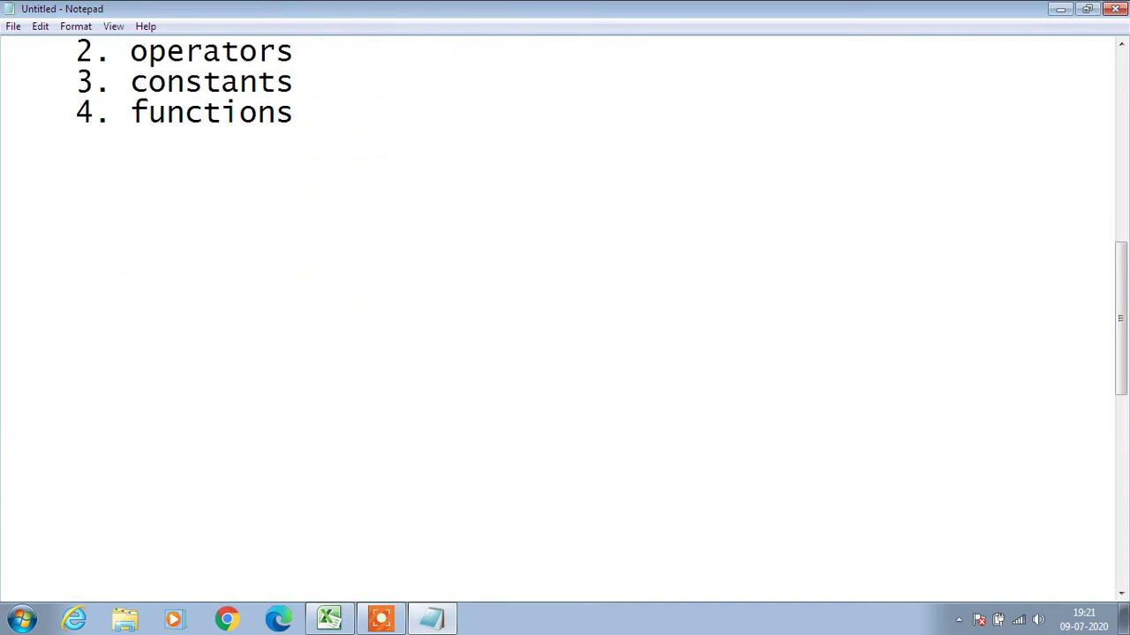
key("BackSpace")
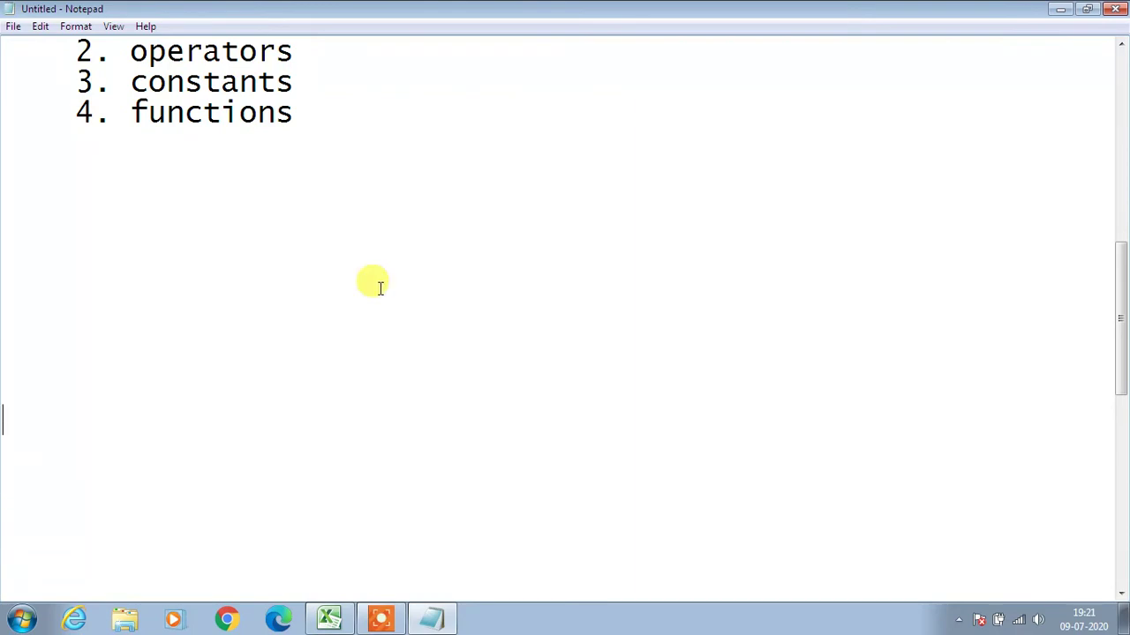
left_click(7, 203)
type("ce")
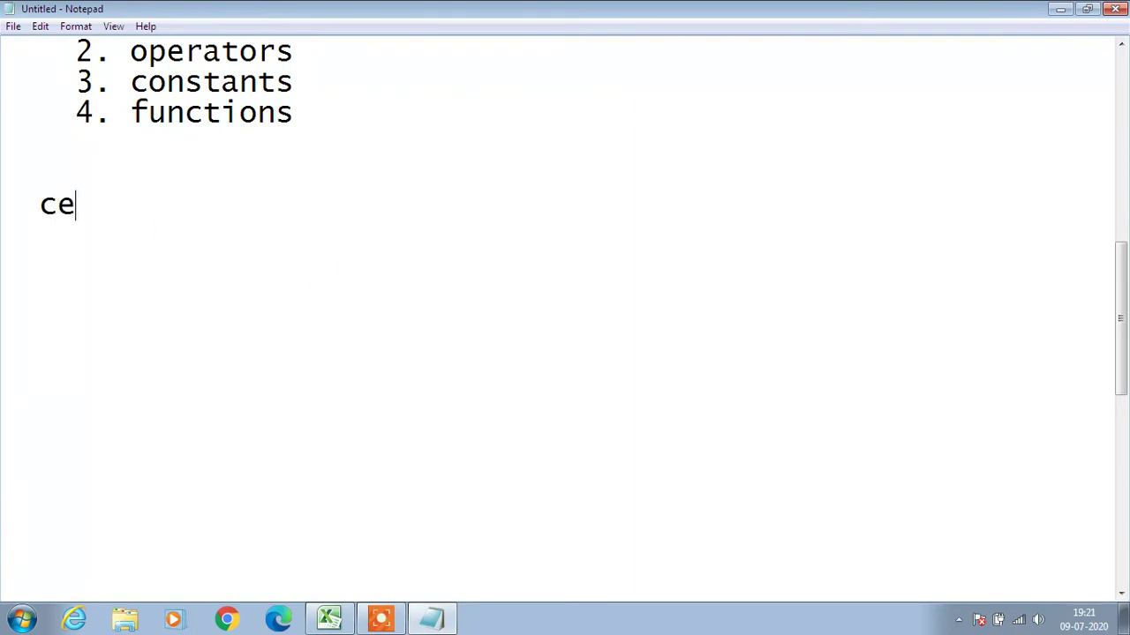
type("ll refern")
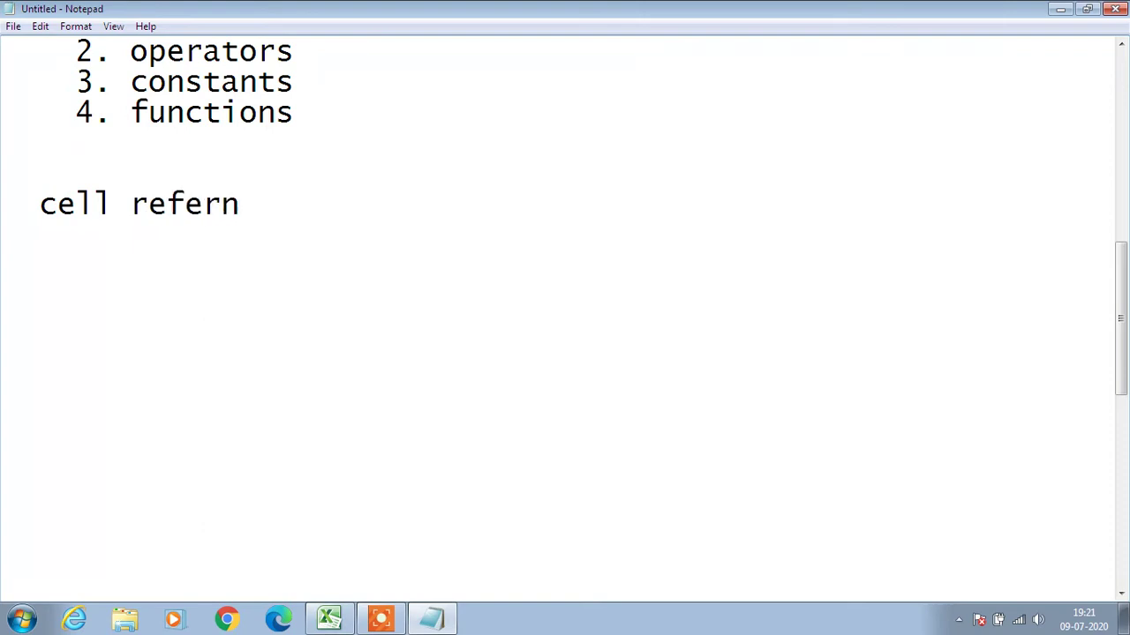
key("BackSpace")
type("ence")
key("Return")
type("---------------------")
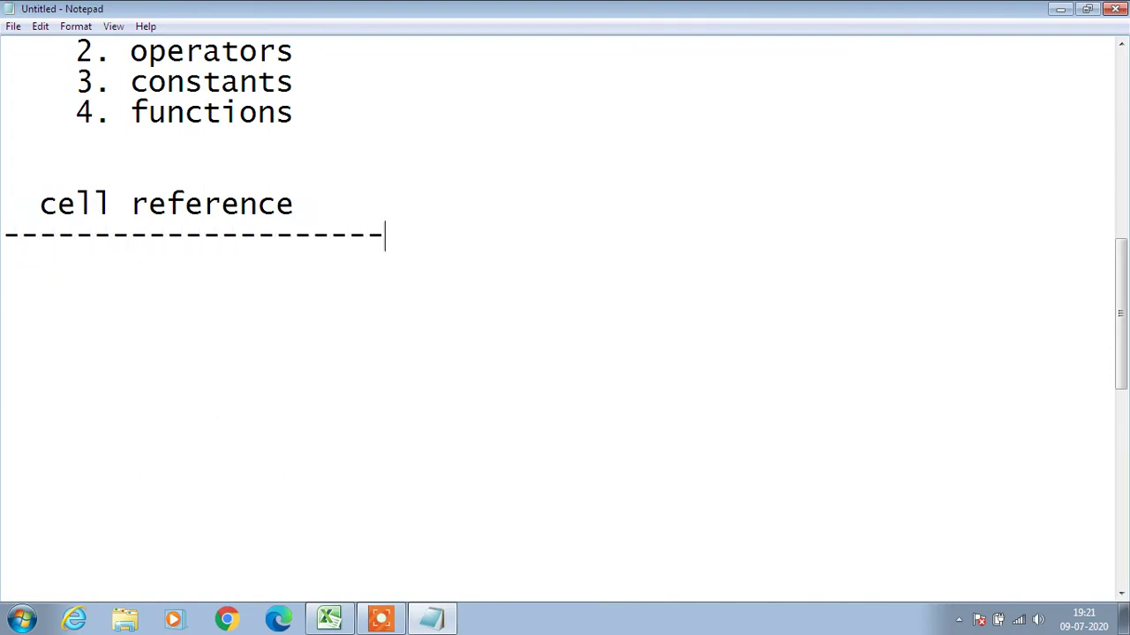
In Excel, select C9, D3, G10 (=F4+H5), F4 (5) and H5 (8) to show their addresses.
left_click(329, 621)
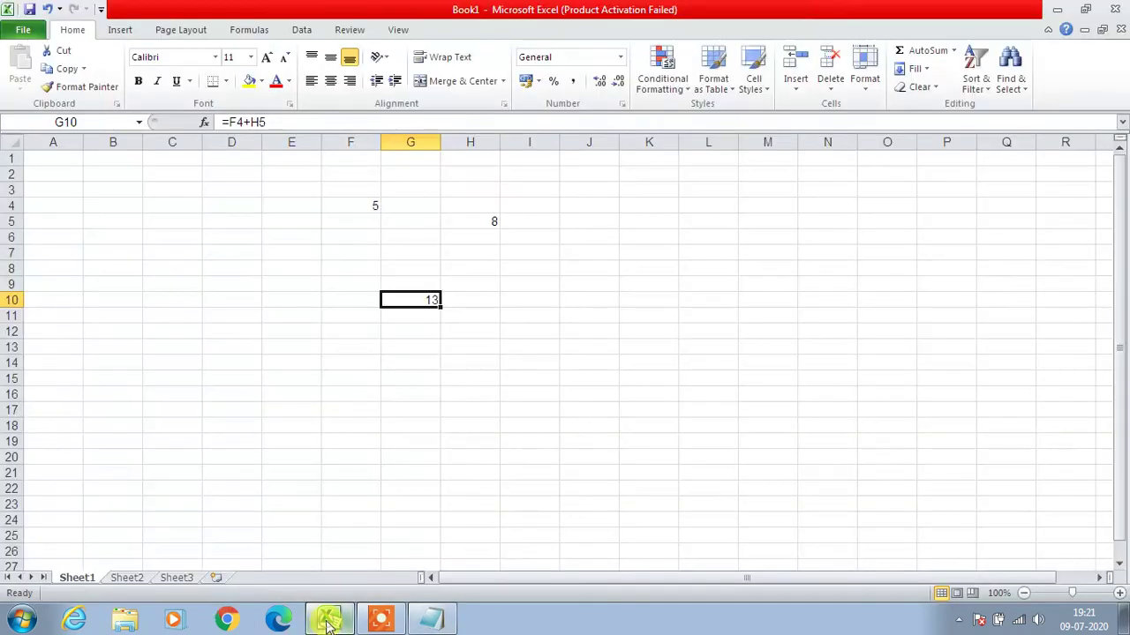
left_click(180, 282)
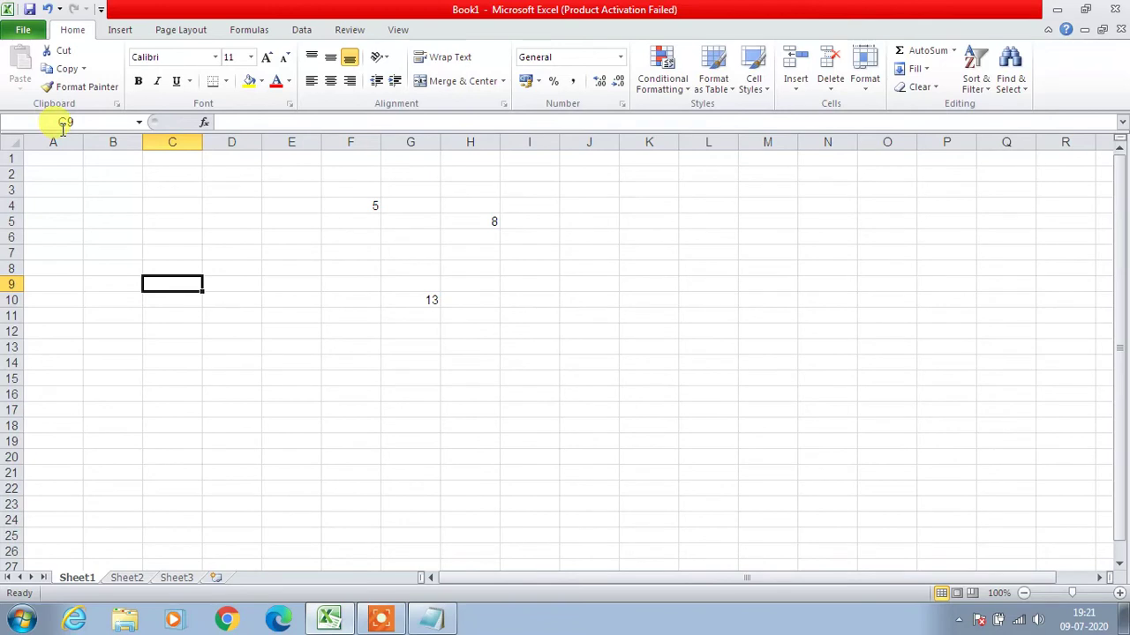
left_click(218, 194)
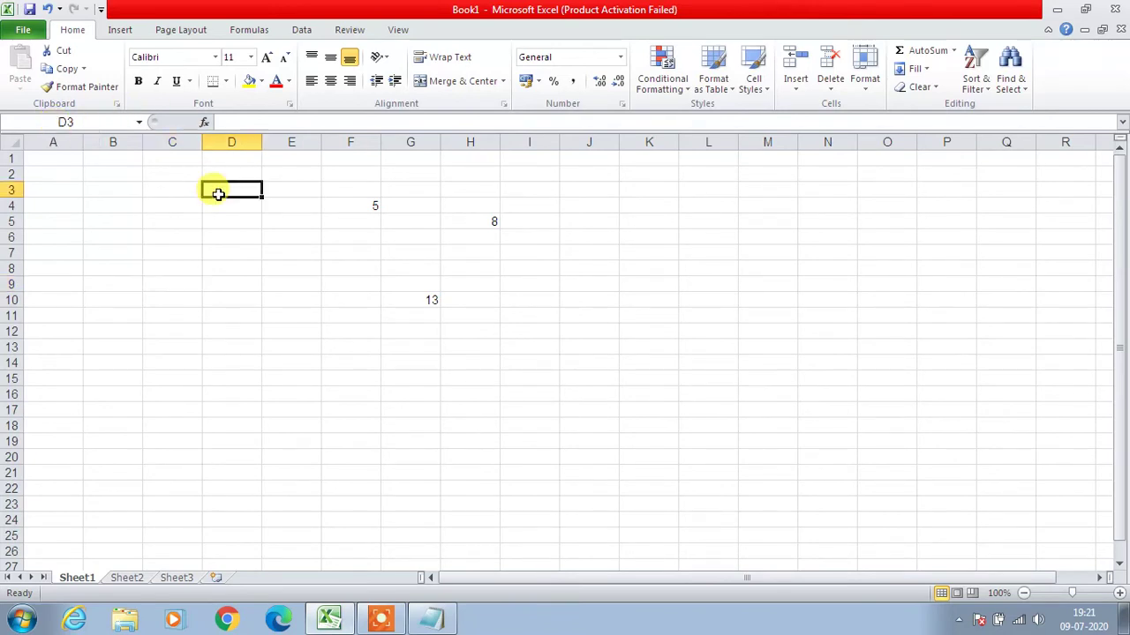
left_click(411, 299)
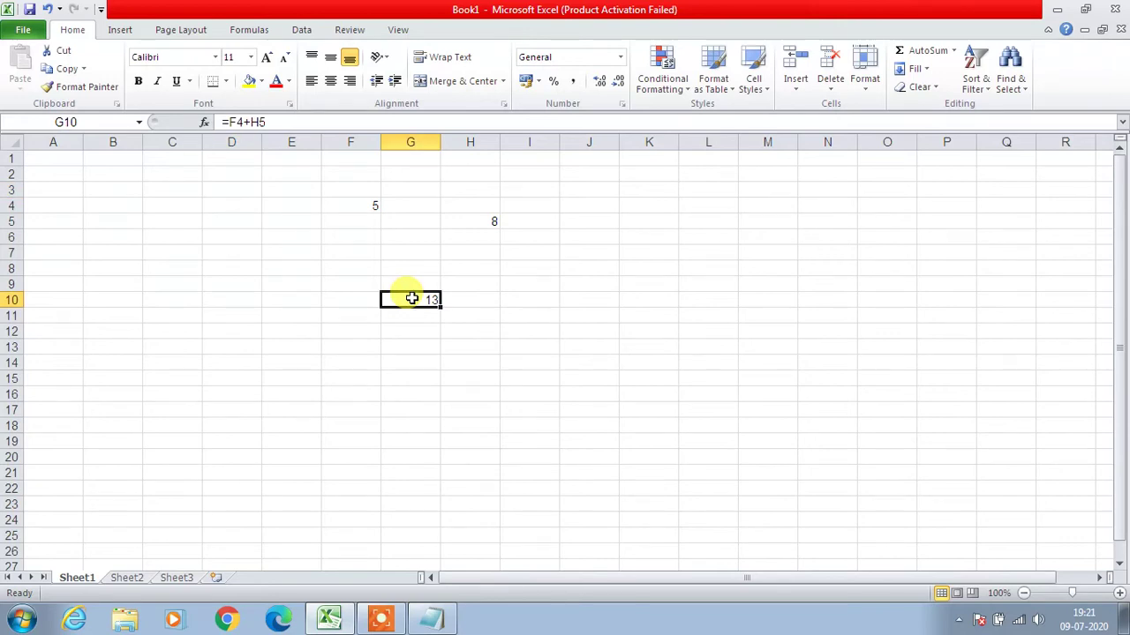
left_click(361, 204)
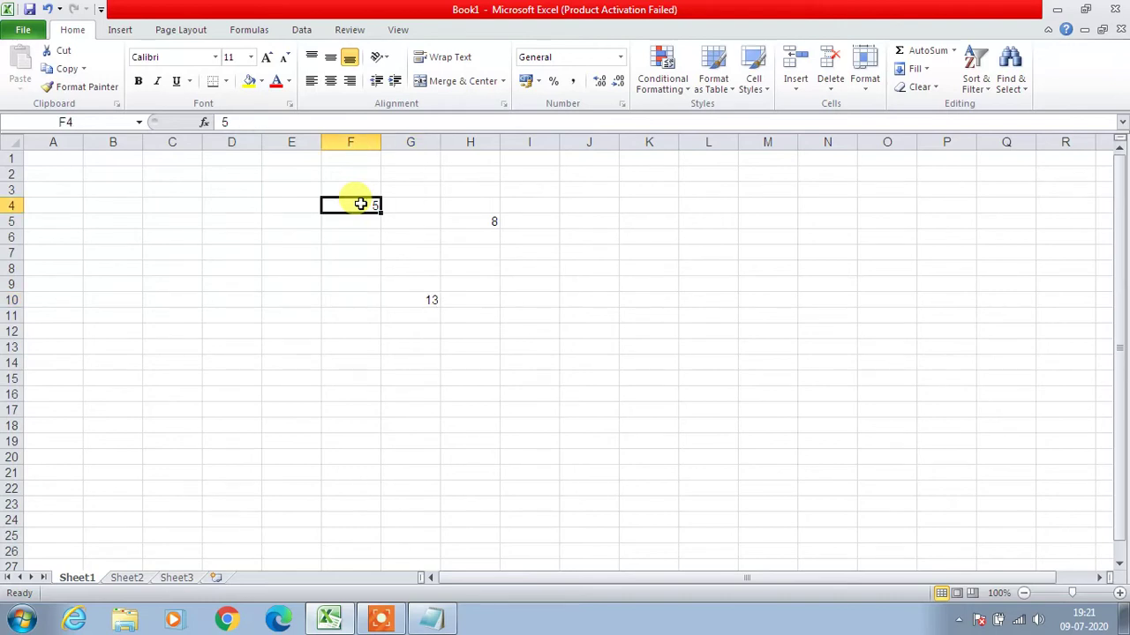
double_click(360, 204)
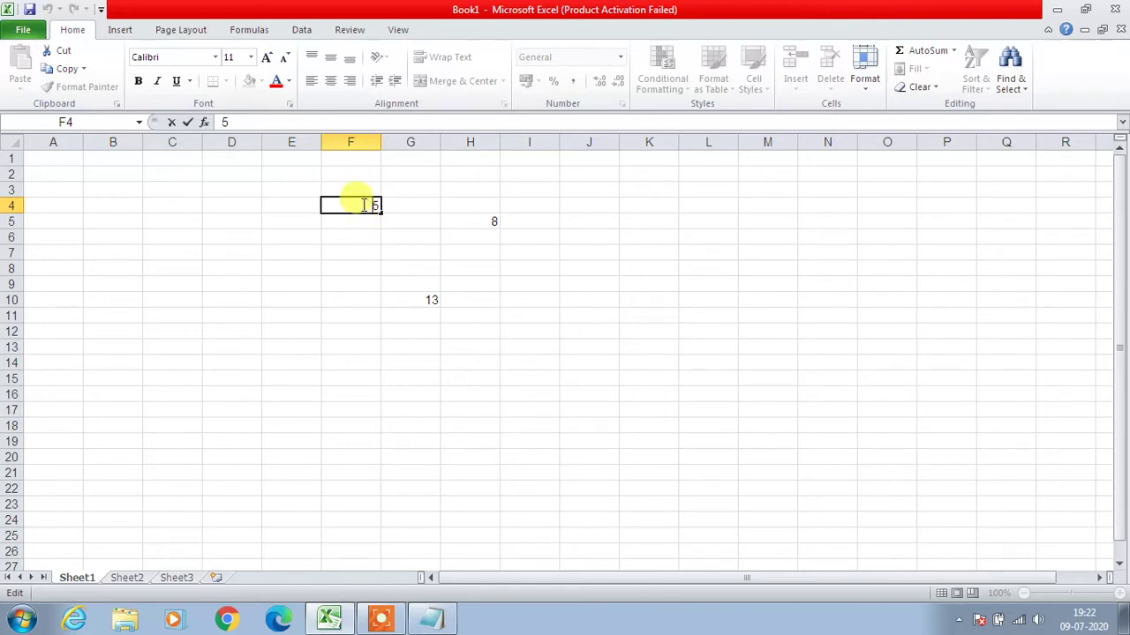
left_click(487, 224)
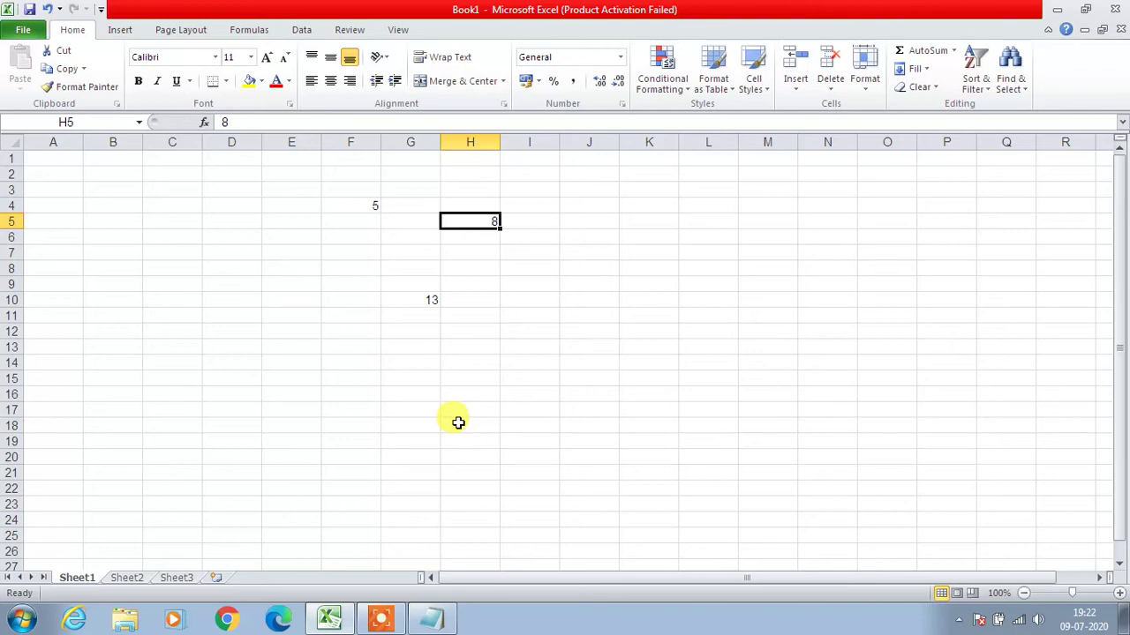
left_click(431, 618)
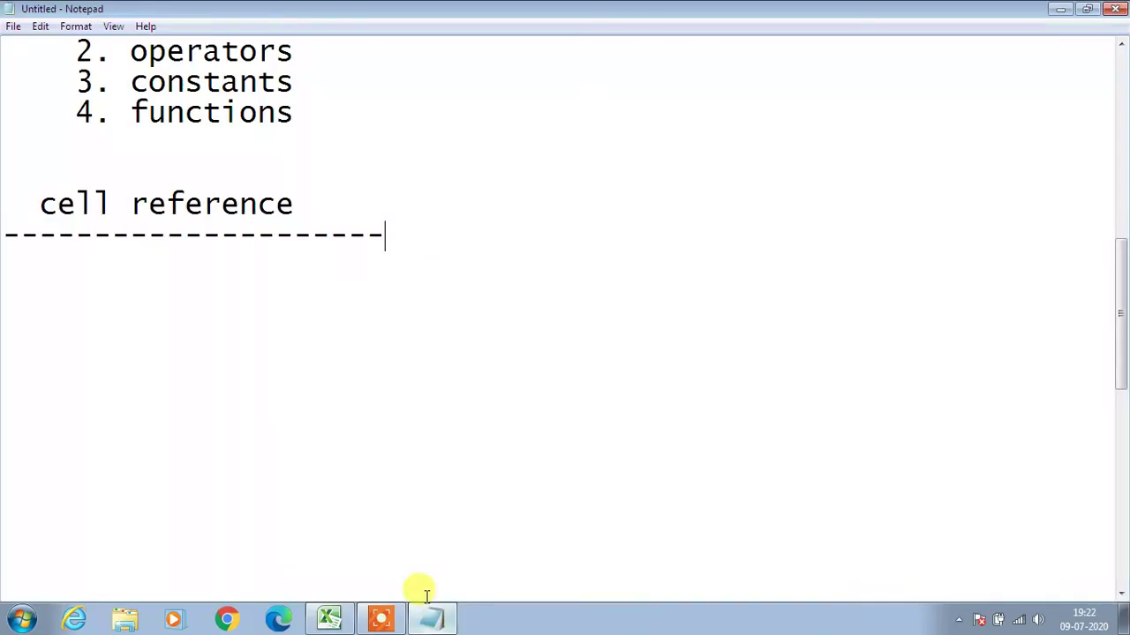
Select cell L5 in Excel as another example address.
left_click(351, 618)
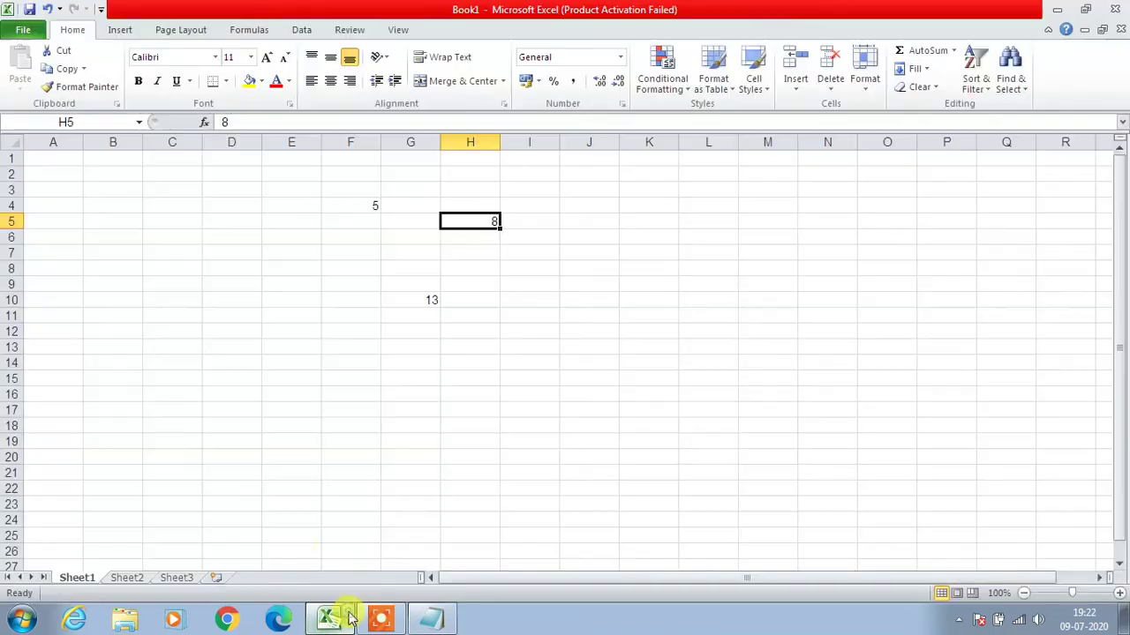
left_click(720, 220)
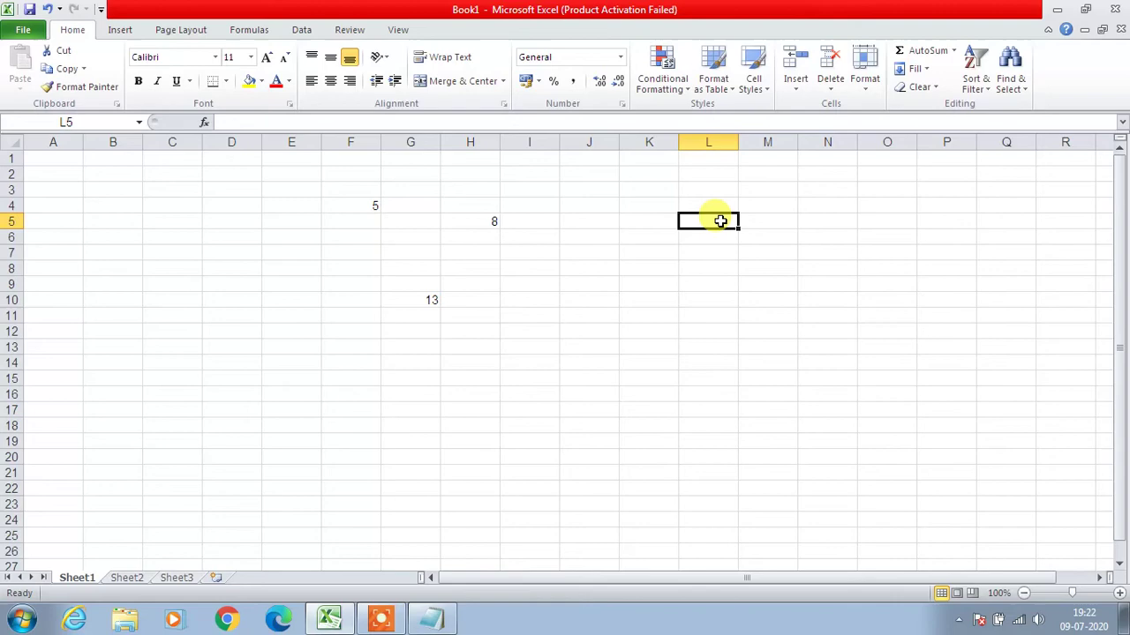
left_click(437, 619)
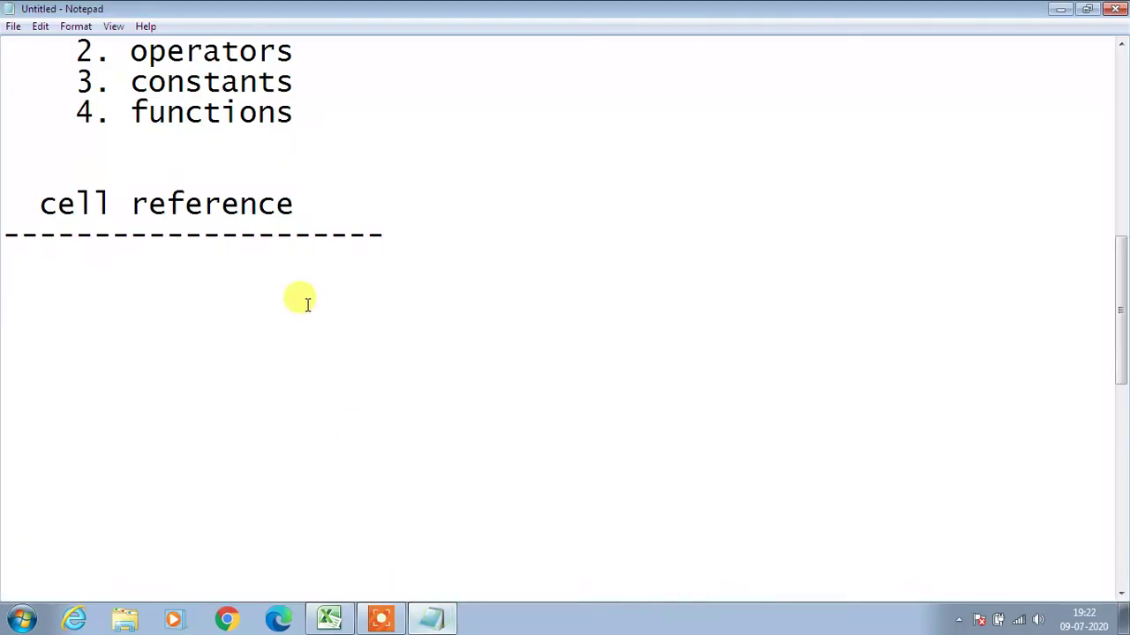
Type the definition 'cell reference is the address of the cell which we can get from namebox.'.
type("ce")
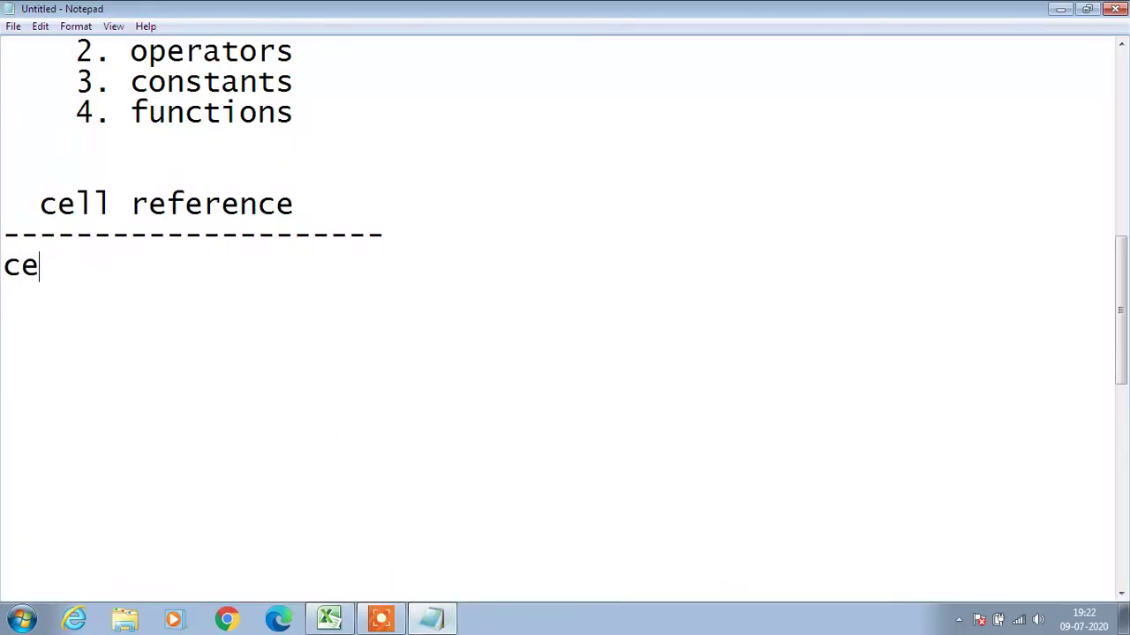
type("ll refe")
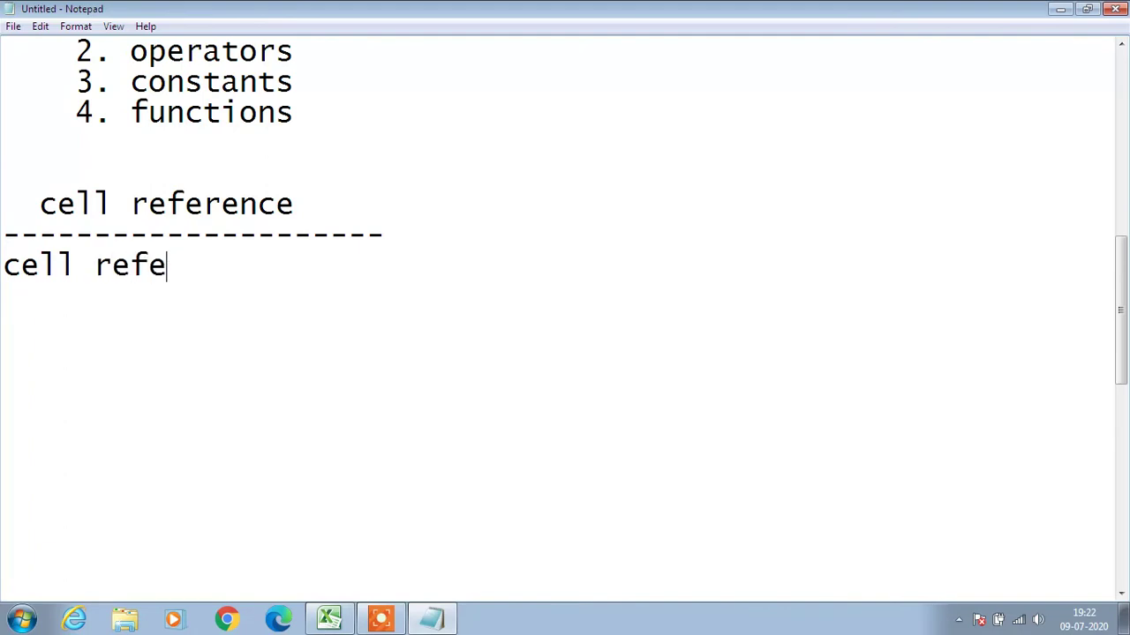
type("rence ")
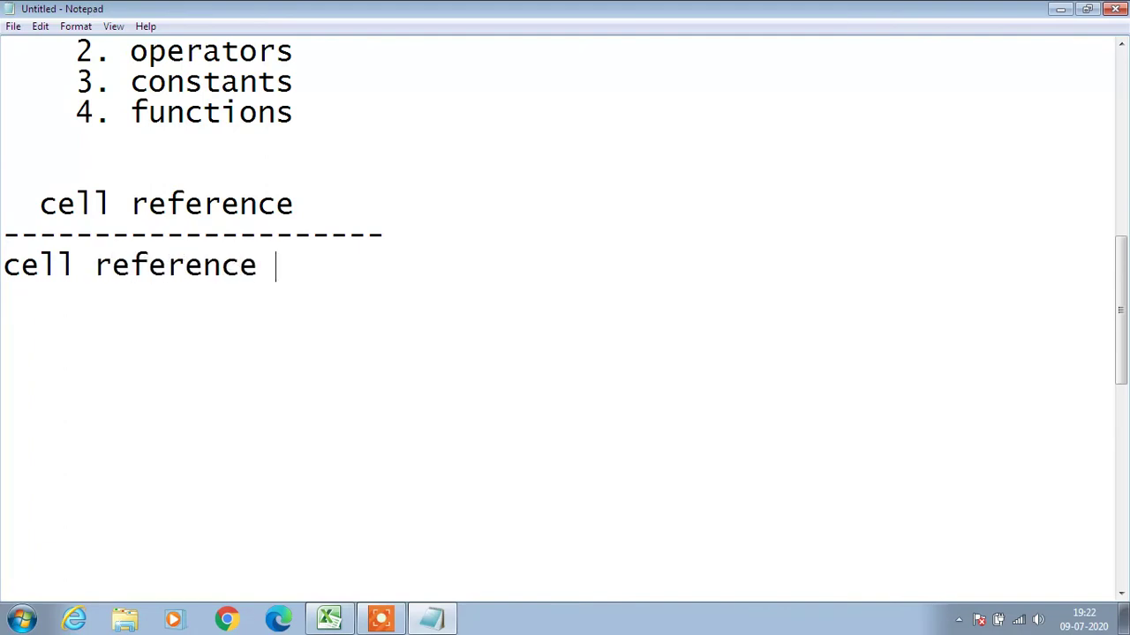
type("is the ")
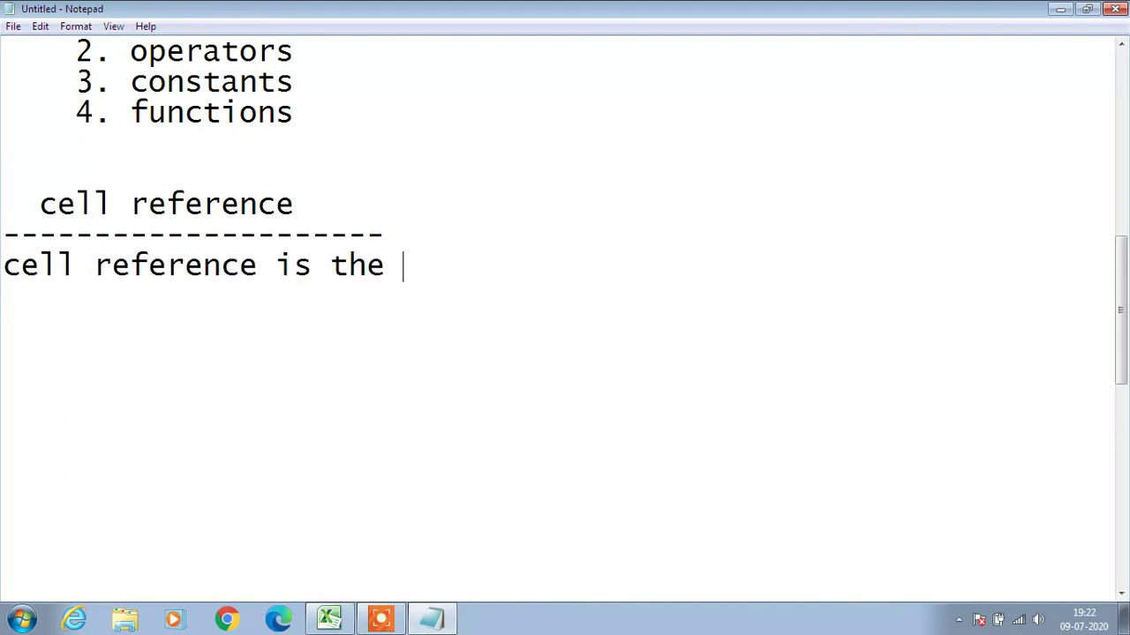
type("address ")
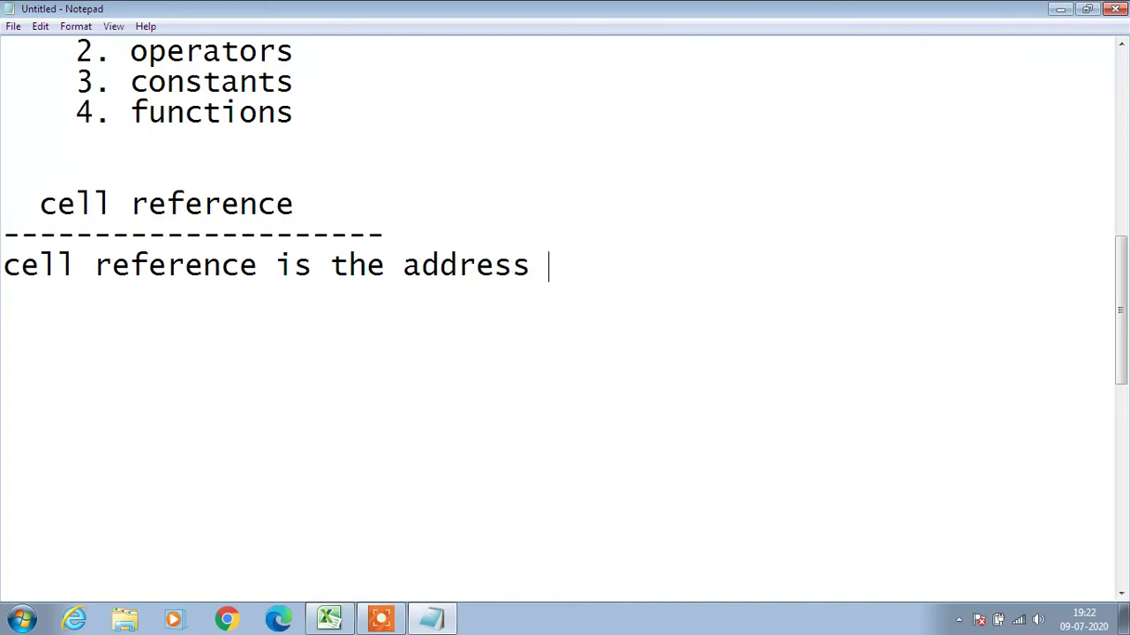
type("of the cell")
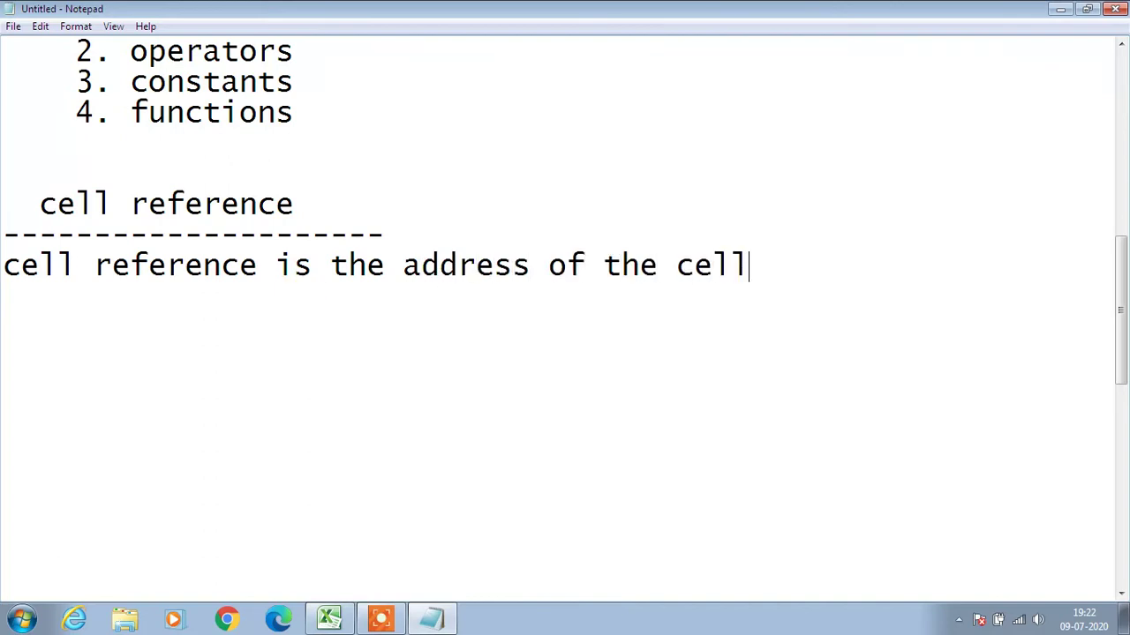
type(" w")
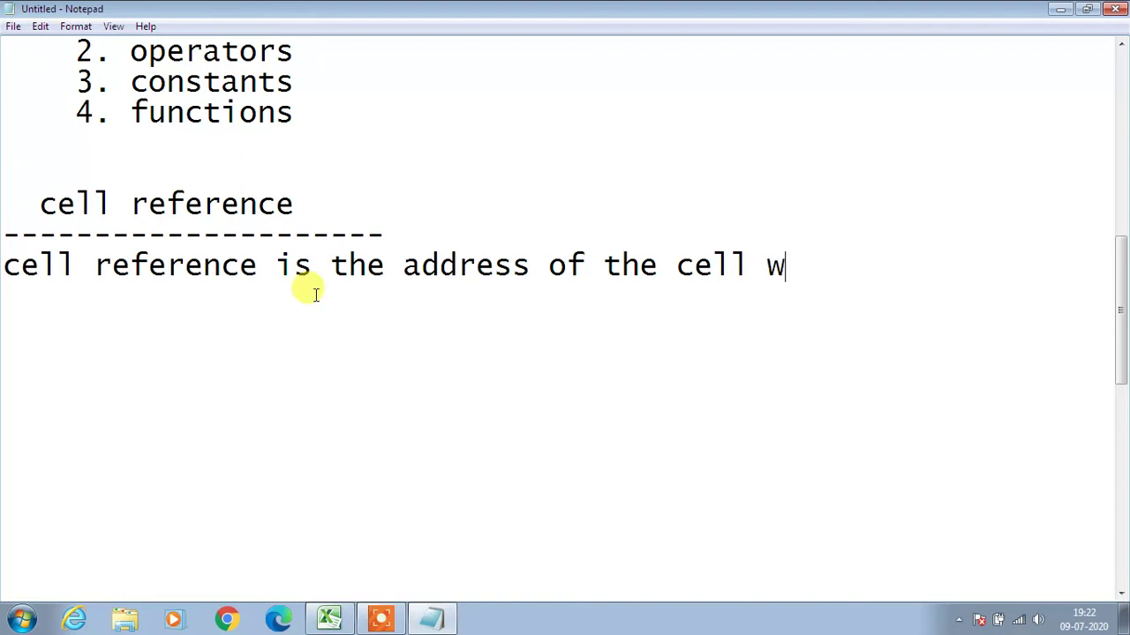
type("hich we can get")
key("Return")
type("from na")
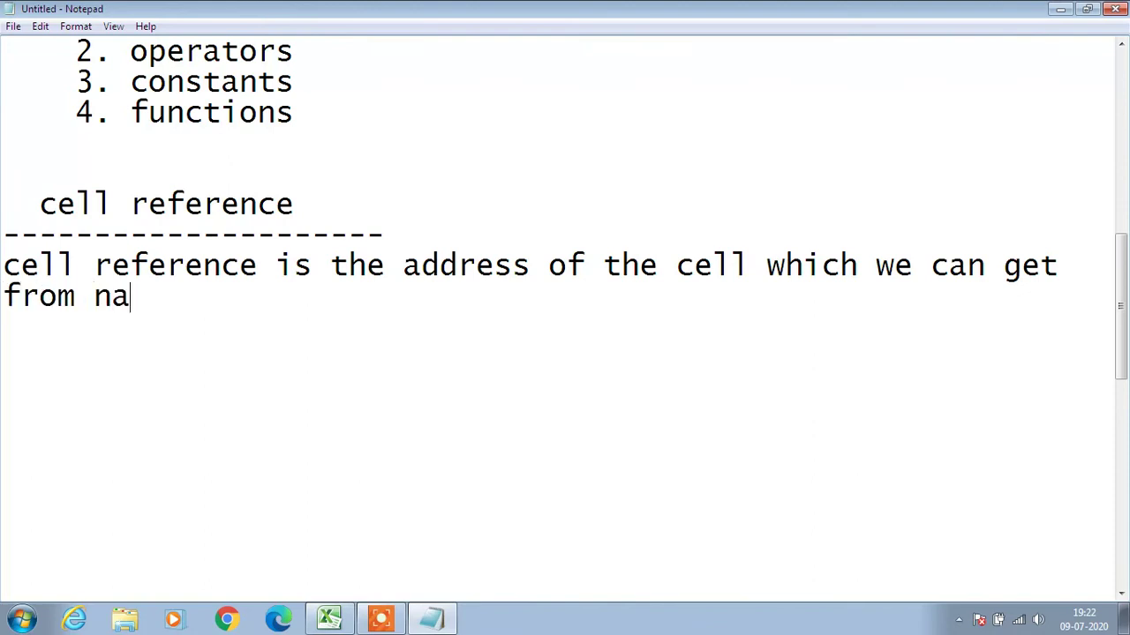
type("b")
type("xo")
key("BackSpace")
key("BackSpace")
key("BackSpace")
type("mebox")
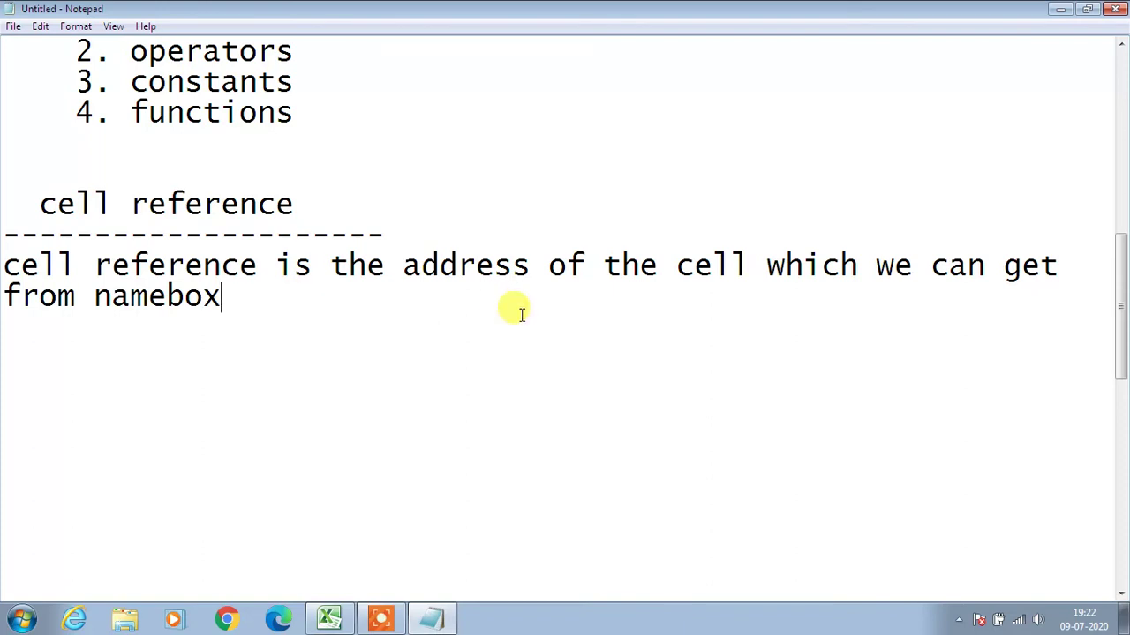
type(".")
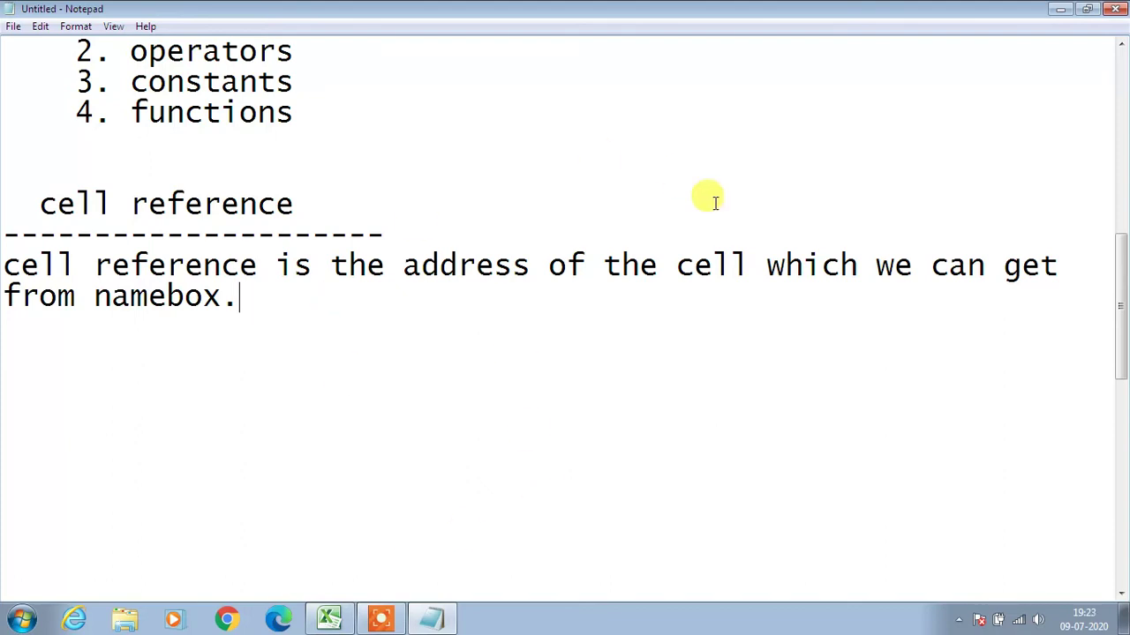
mouse_move(1119, 281)
left_mouse_down()
mouse_move(1118, 241)
mouse_move(1122, 300)
left_mouse_up()
key("Return")
key("Return")
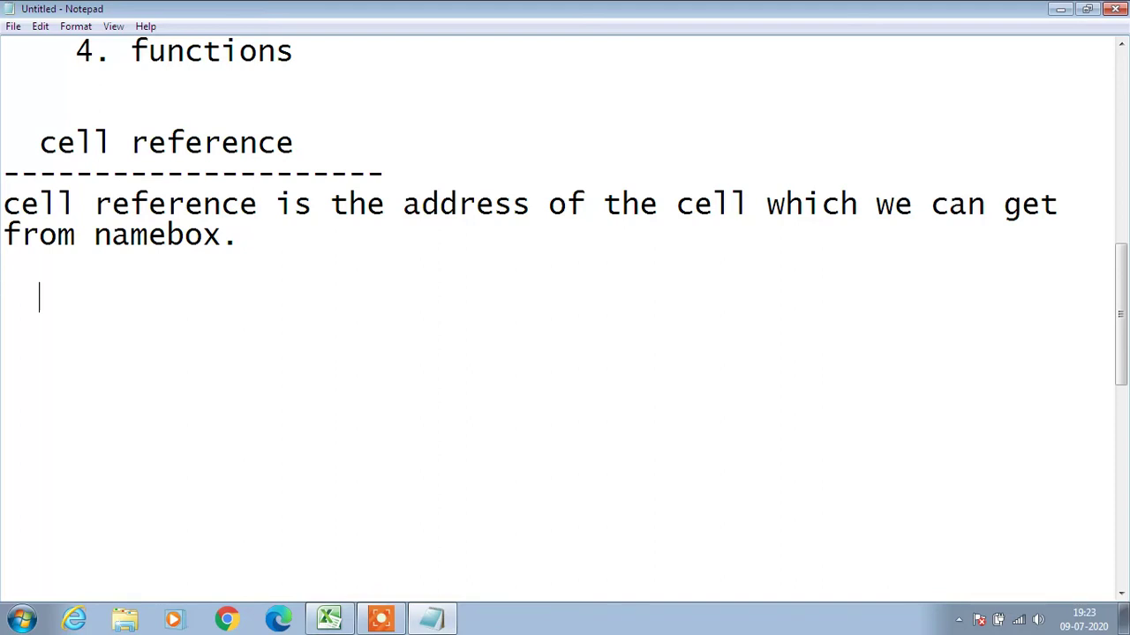
left_click(434, 613)
left_click(332, 618)
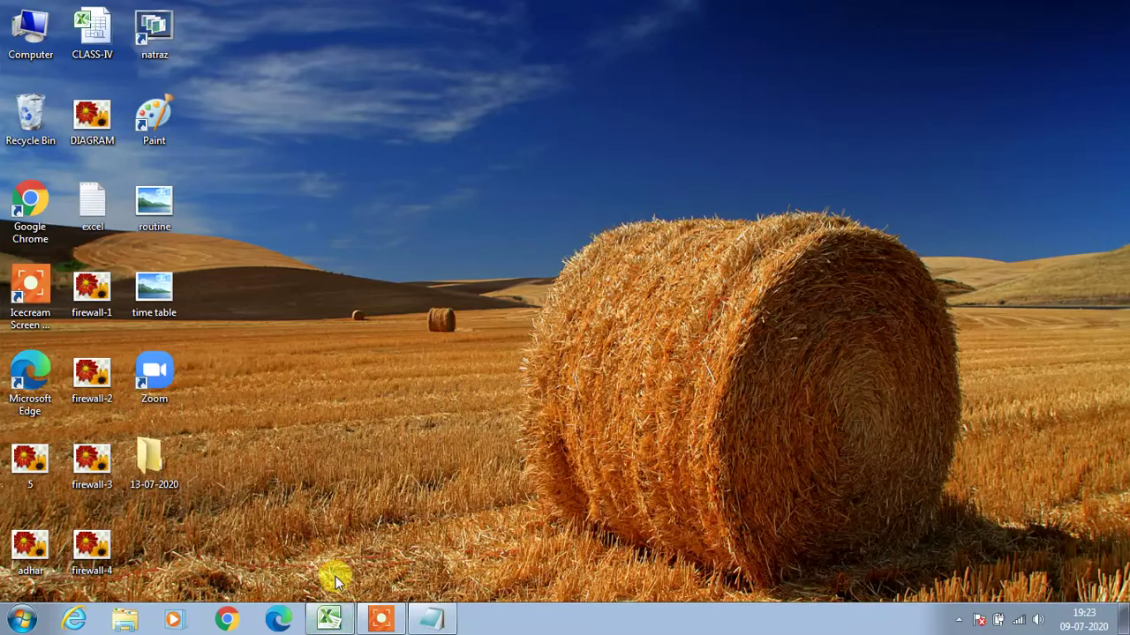
left_click(330, 618)
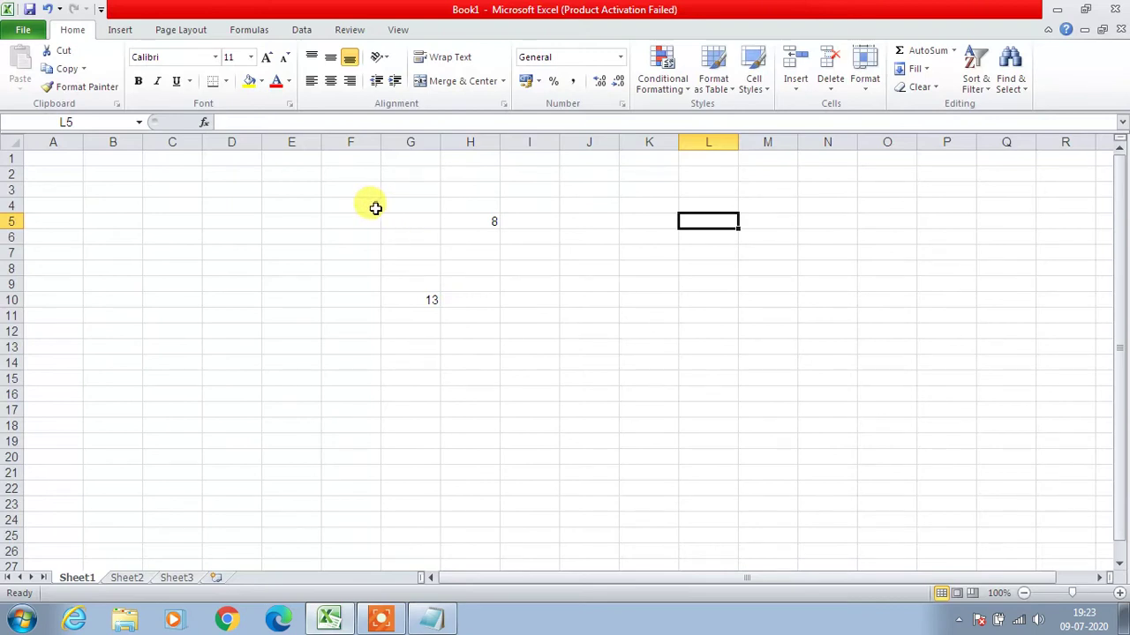
left_click(428, 301)
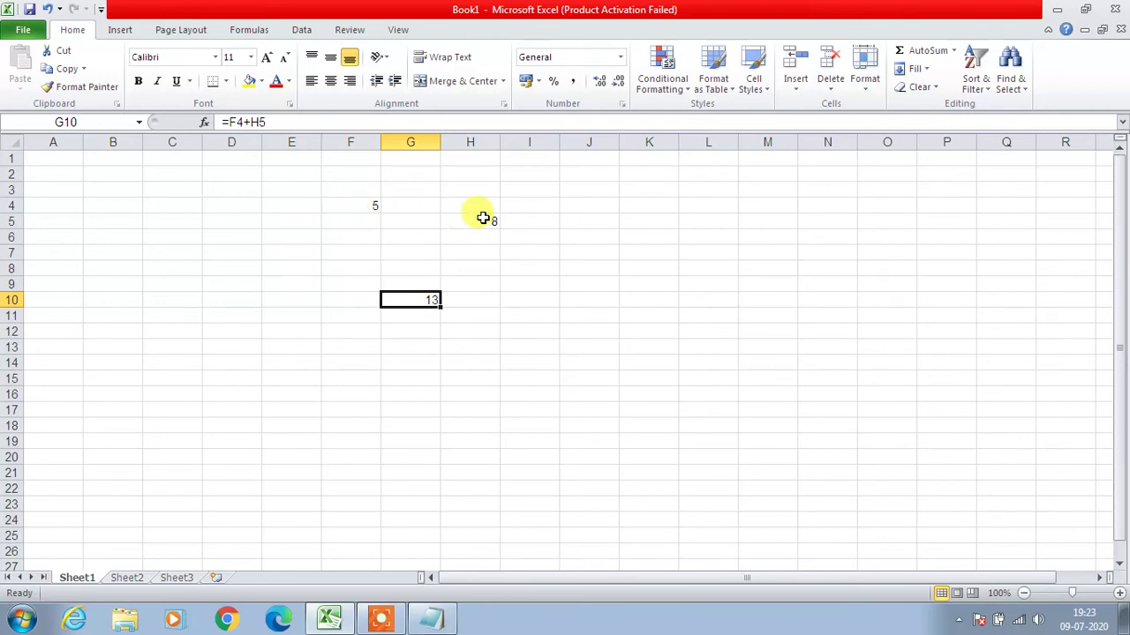
left_click(341, 620)
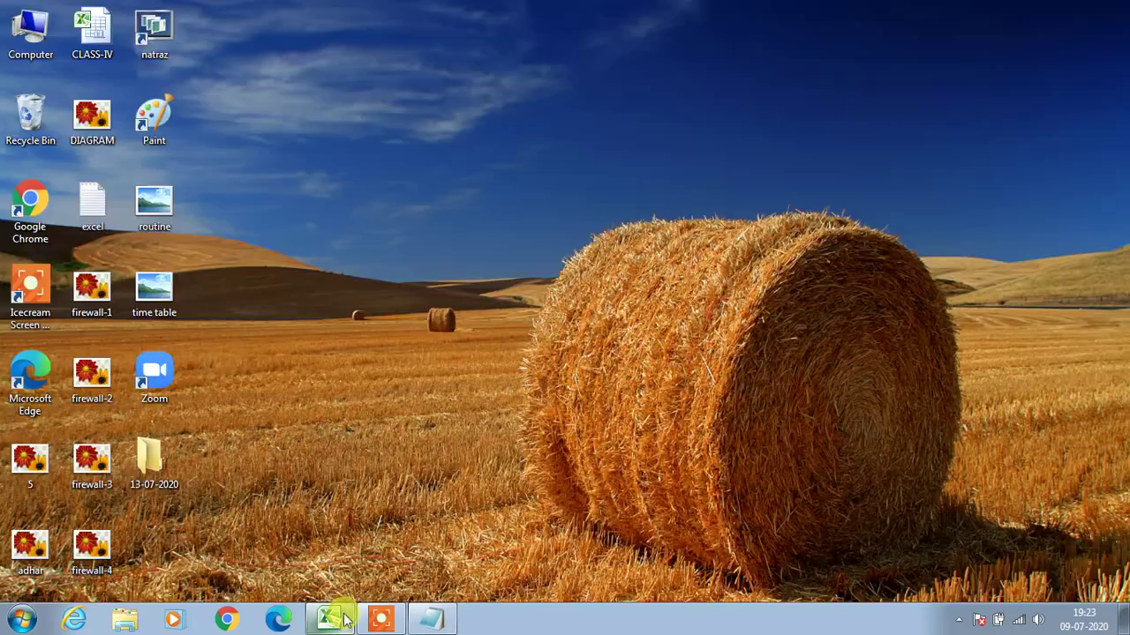
left_click(434, 616)
Type 'F4 AND H5 ----->CELL REFERENCE' after checking F4 and H5 in Excel.
type("F")
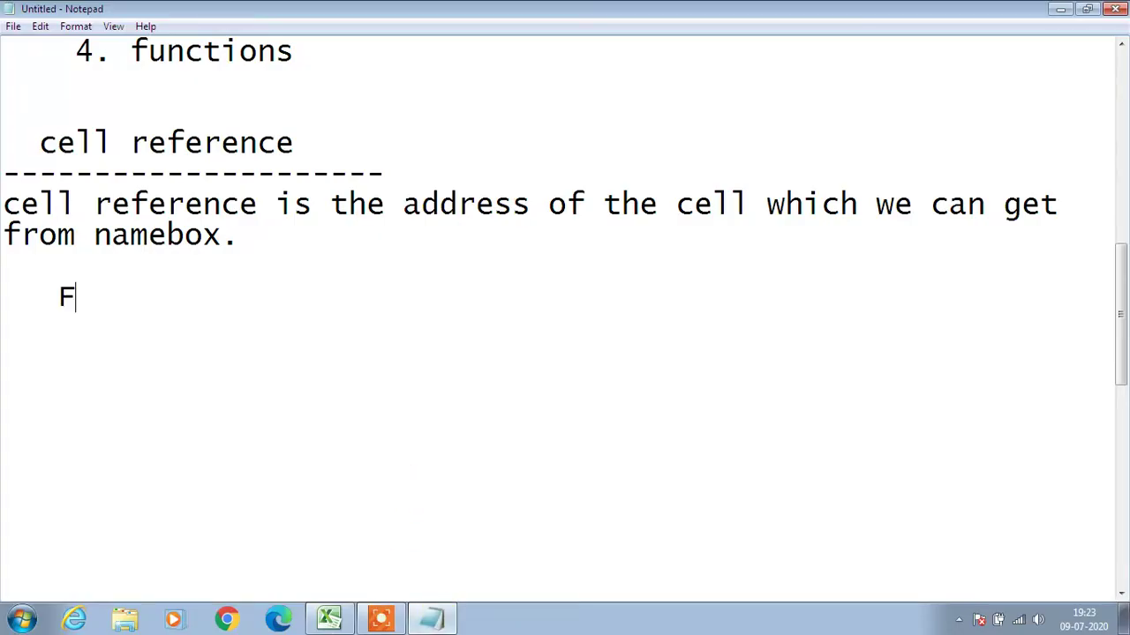
type("4 AND G")
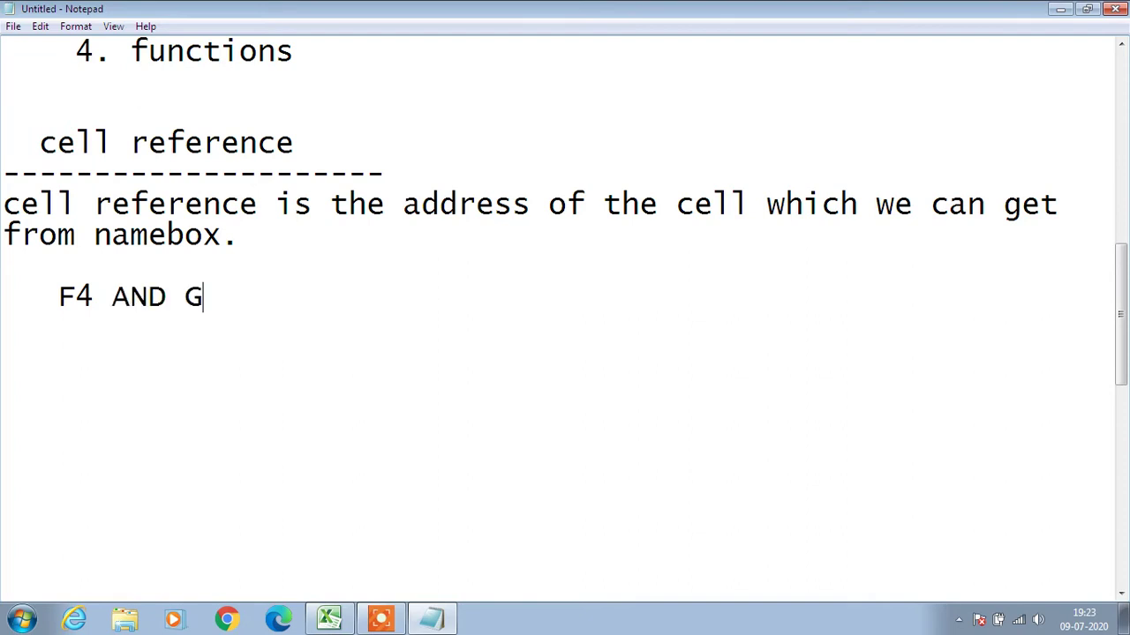
left_click(329, 618)
left_click(356, 203)
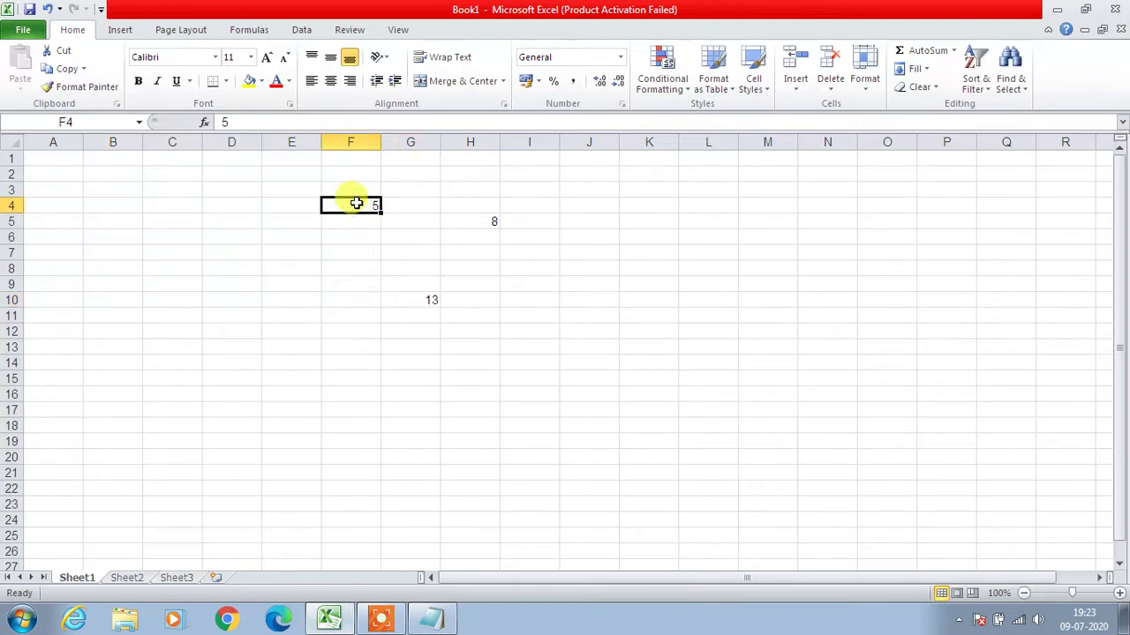
left_click(485, 222)
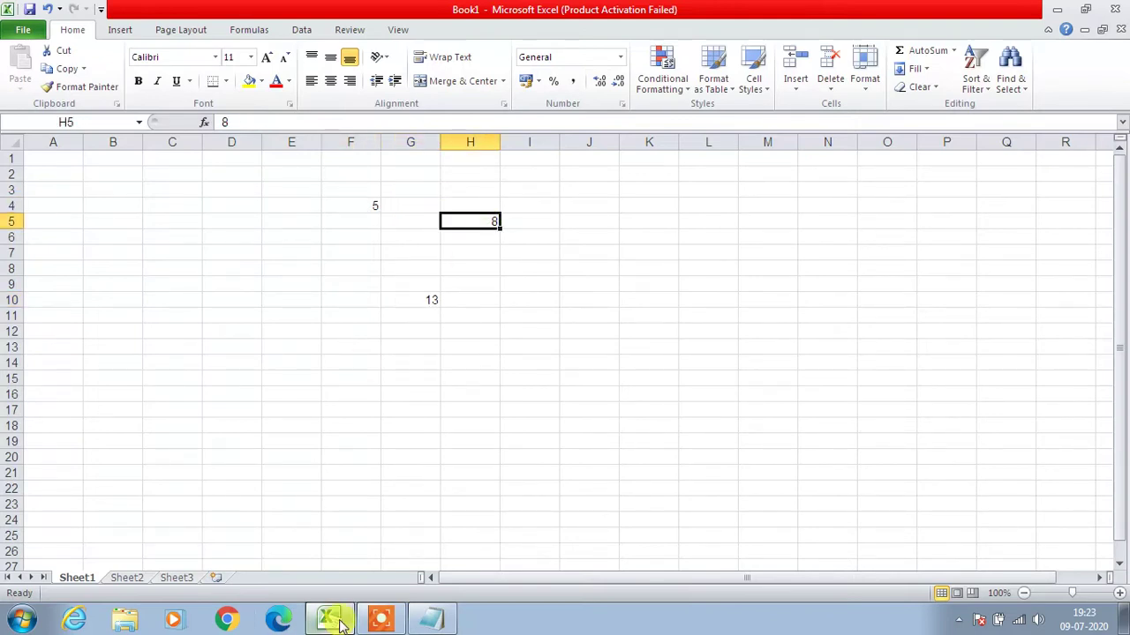
left_click(430, 619)
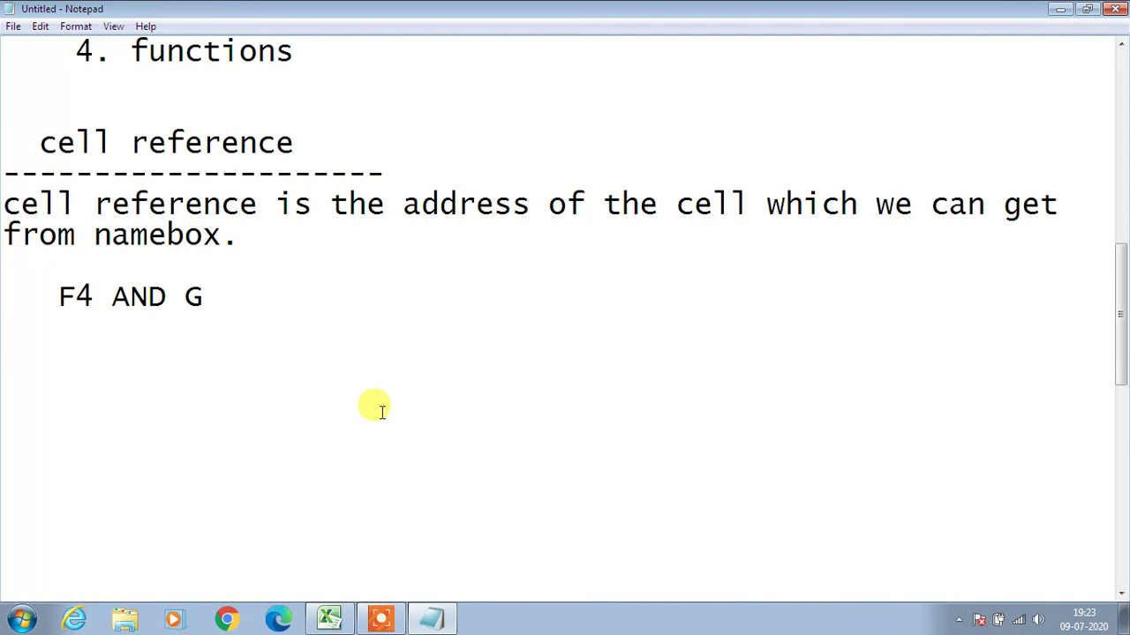
key("BackSpace")
type("H5")
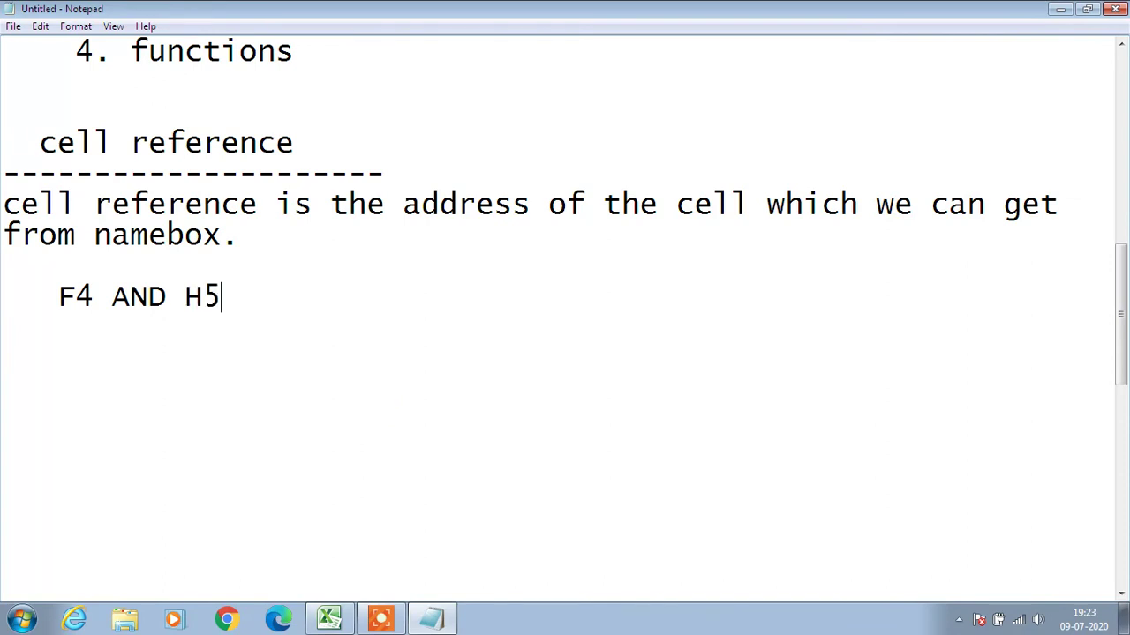
type(" ----->CELL REFEN")
key("BackSpace")
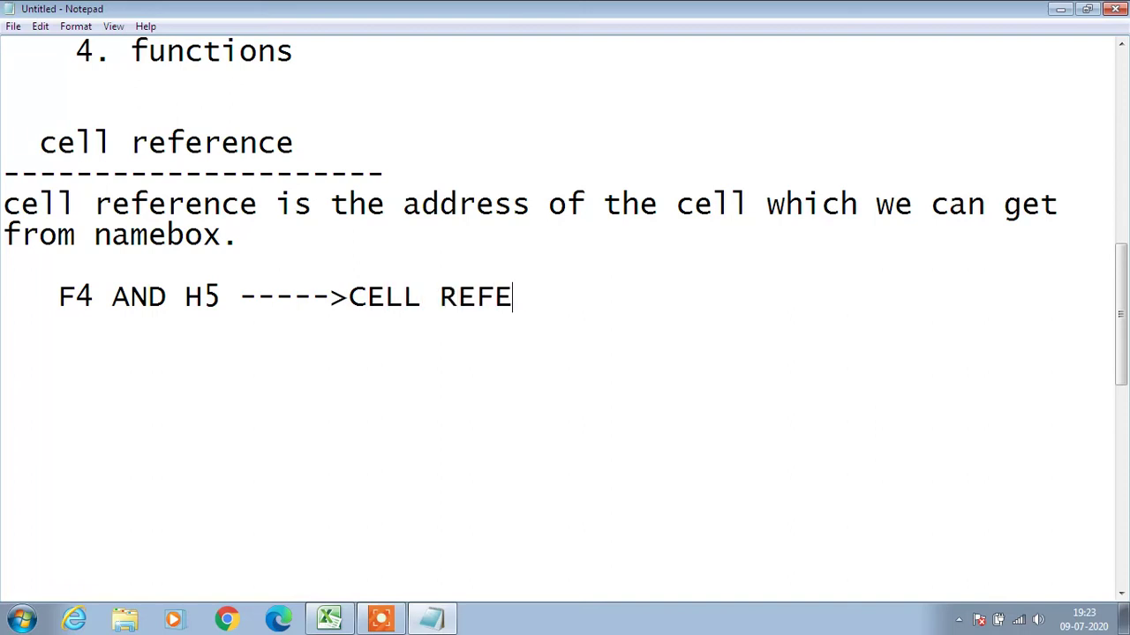
type("RENCE")
Add an '=' line, check G10's formula, and type 'IN THE CELL G10' above it.
key("Return")
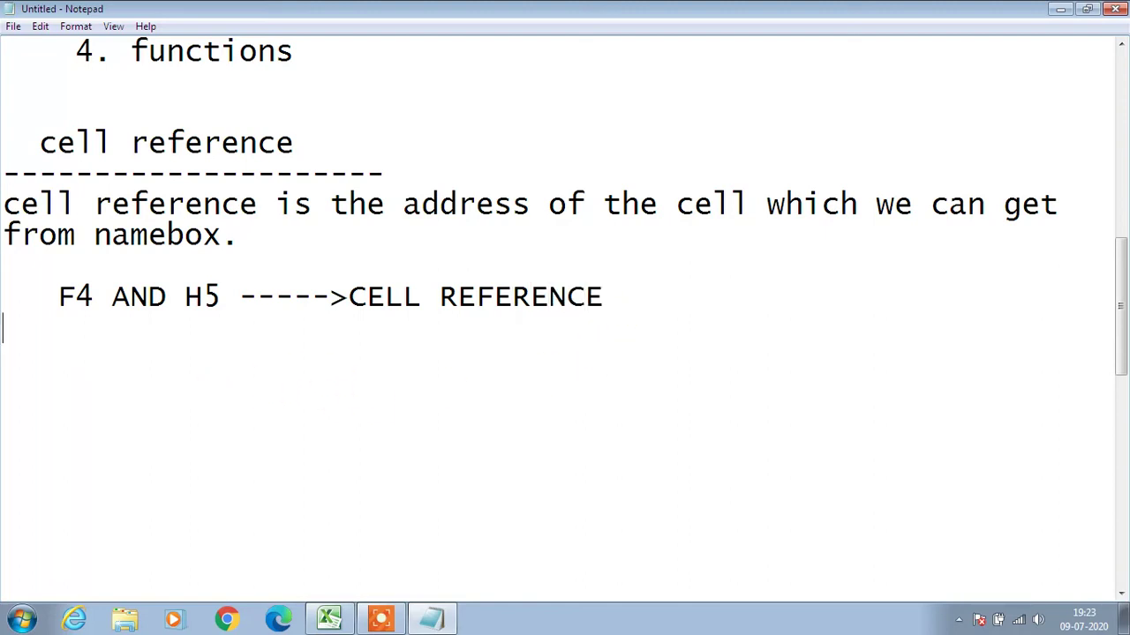
key("Return")
type("=")
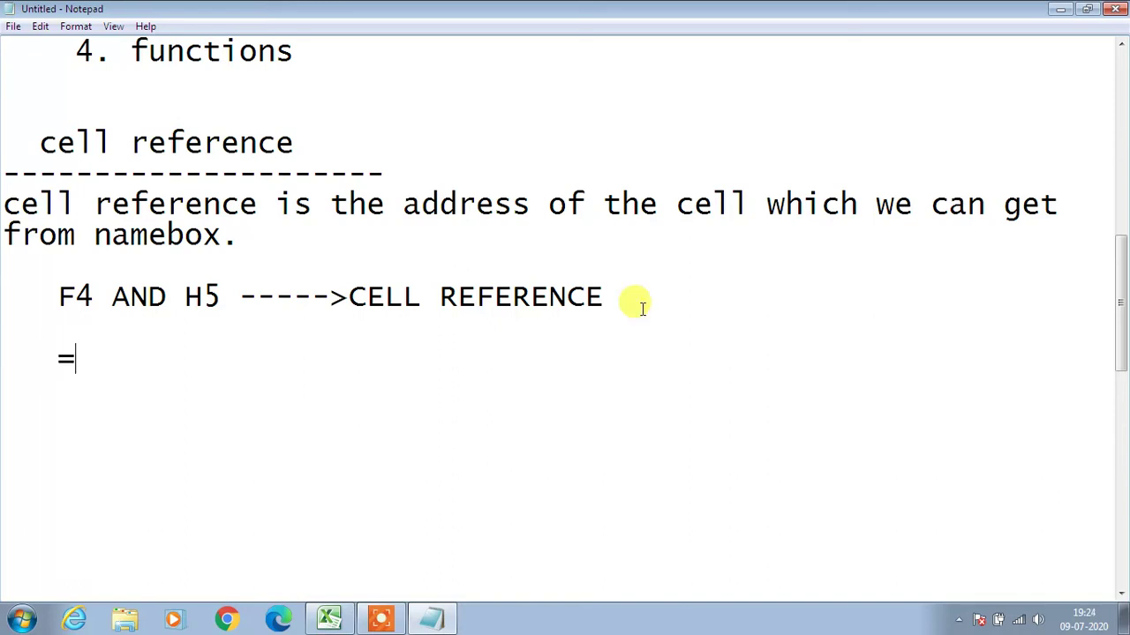
left_click(330, 618)
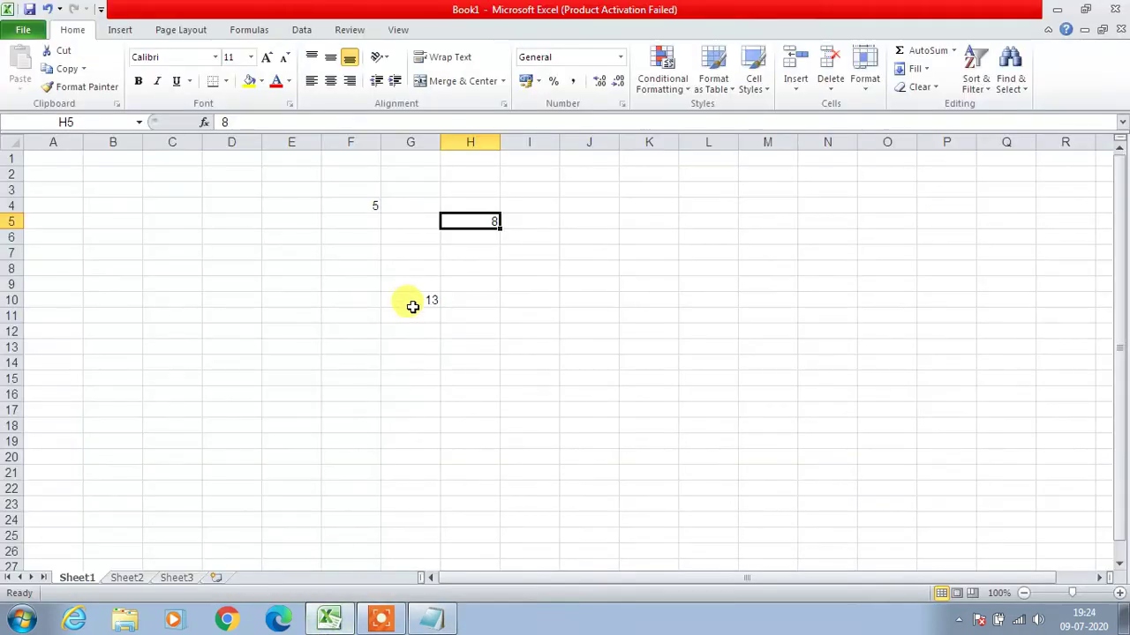
left_click(413, 301)
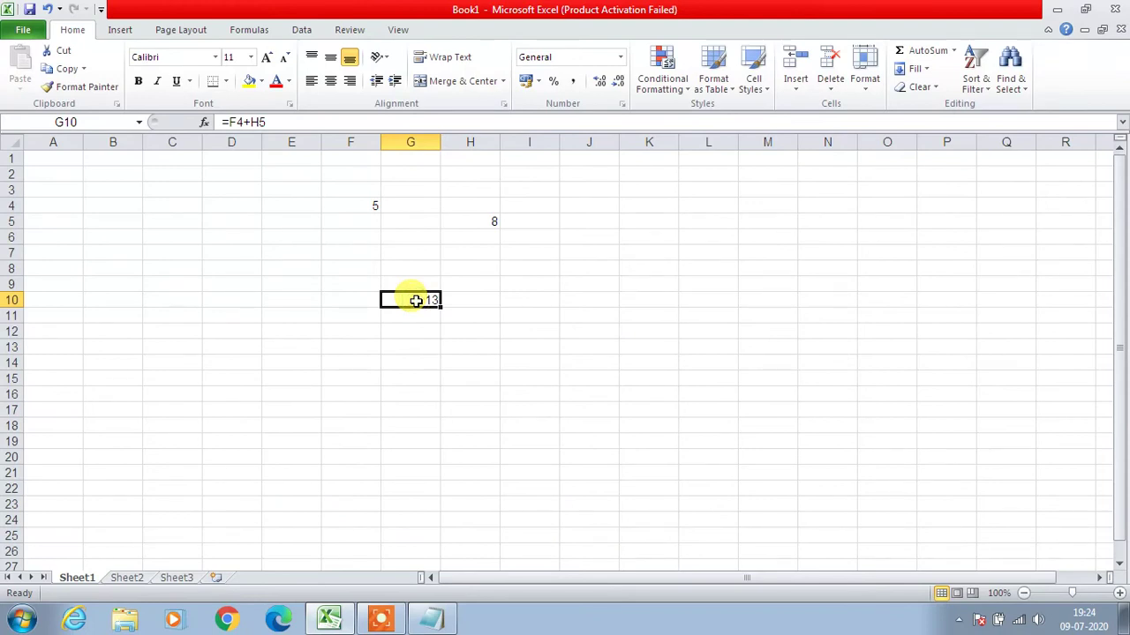
left_click(329, 618)
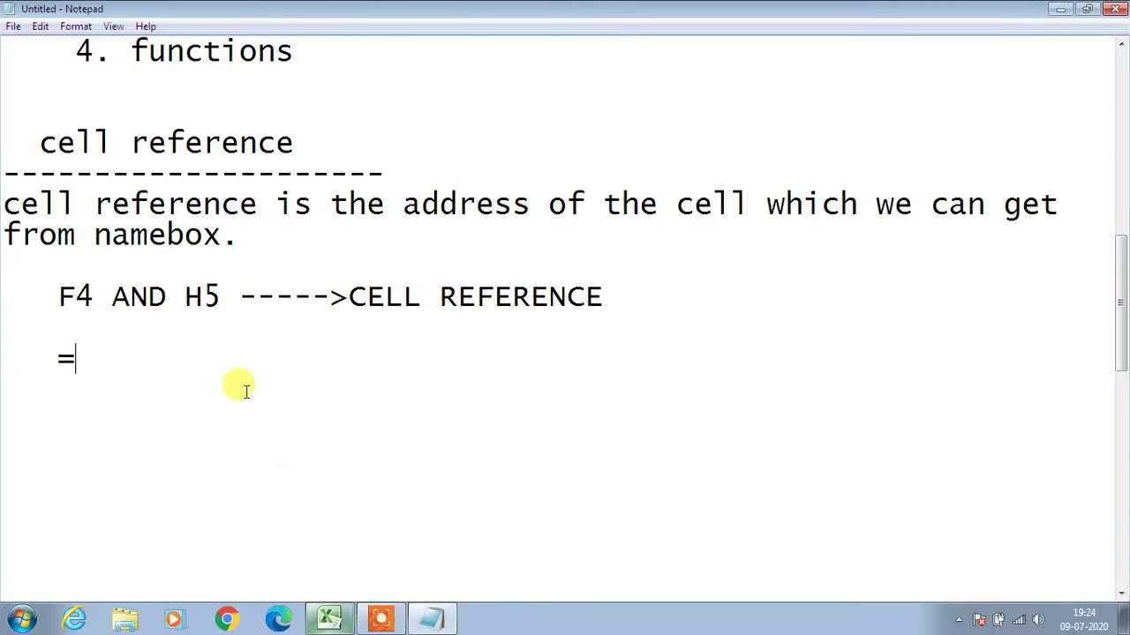
left_click(45, 348)
key("Return")
key("Up")
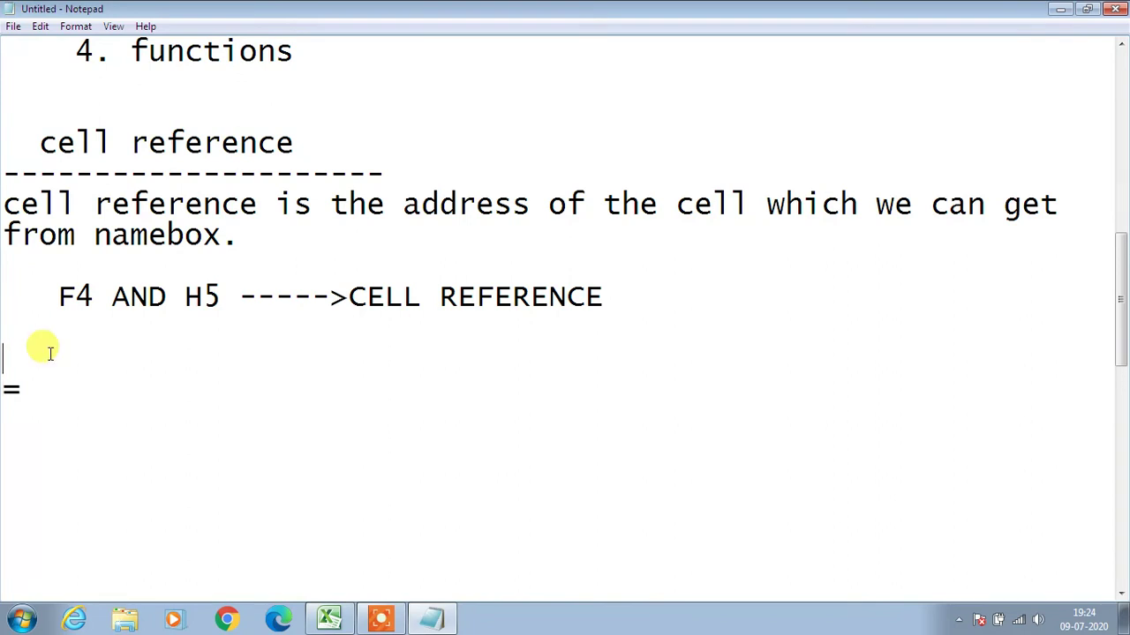
type("IN ")
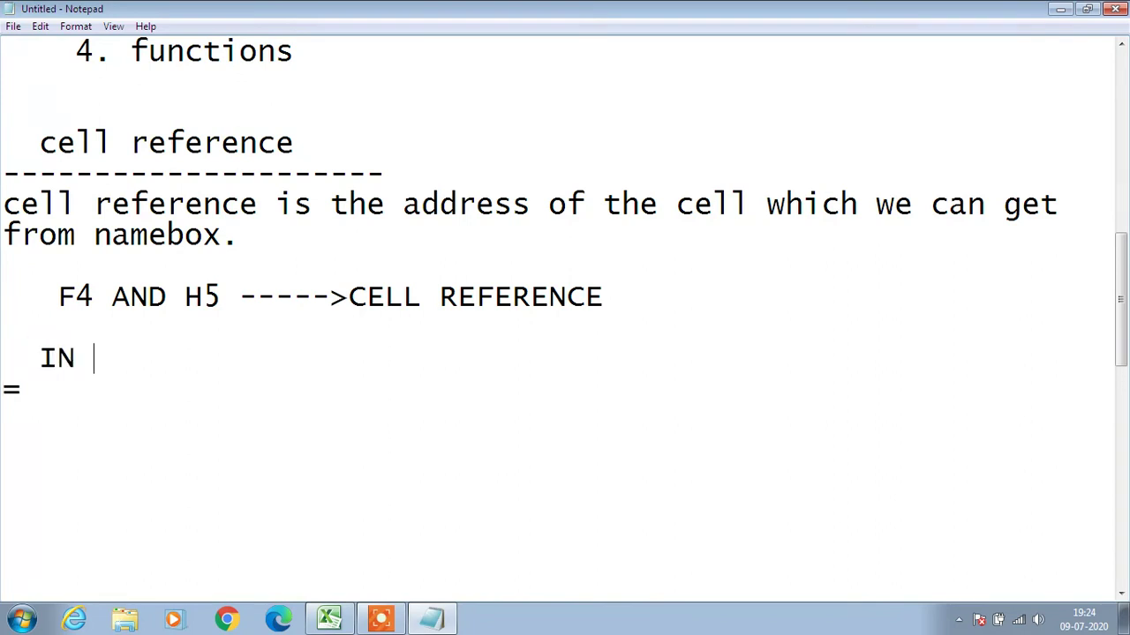
type("THE CELL ")
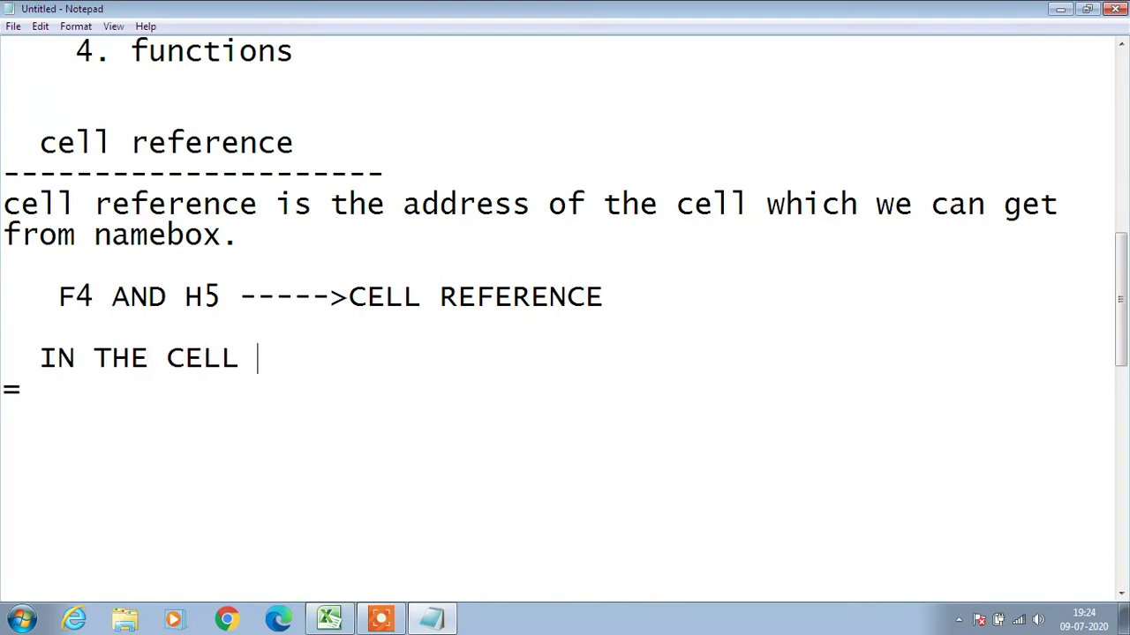
type("G10")
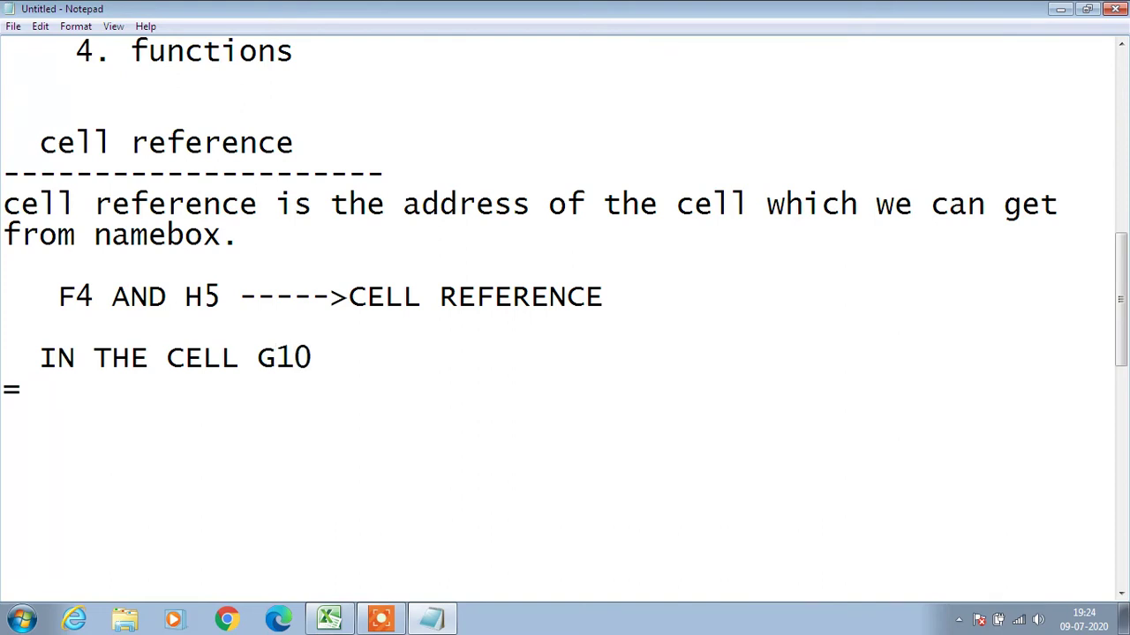
Complete the line beneath 'IN THE CELL G10' as '=F4+H5'.
key("Down")
key("Home")
key("End")
key("Return")
left_click(171, 381)
type("F4+H5")
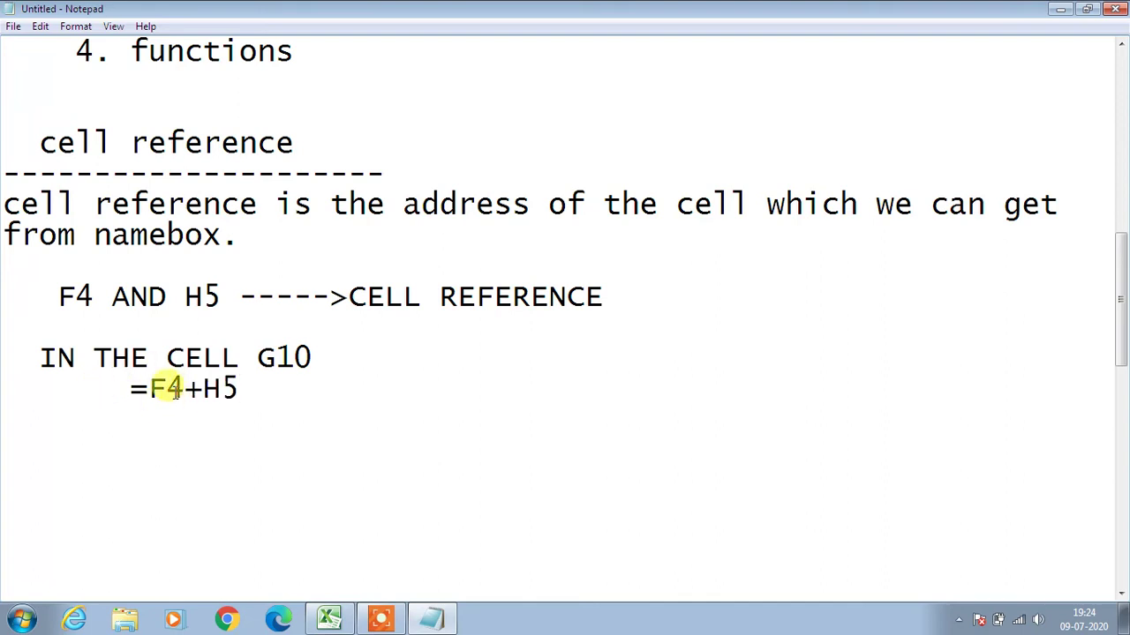
Highlight F4, H5 and the whole =F4+H5 formula in turn, then add blank lines.
mouse_move(148, 389)
left_mouse_down()
mouse_move(242, 388)
mouse_move(152, 387)
left_mouse_up()
left_click(253, 385)
left_click(254, 388)
left_click(244, 388)
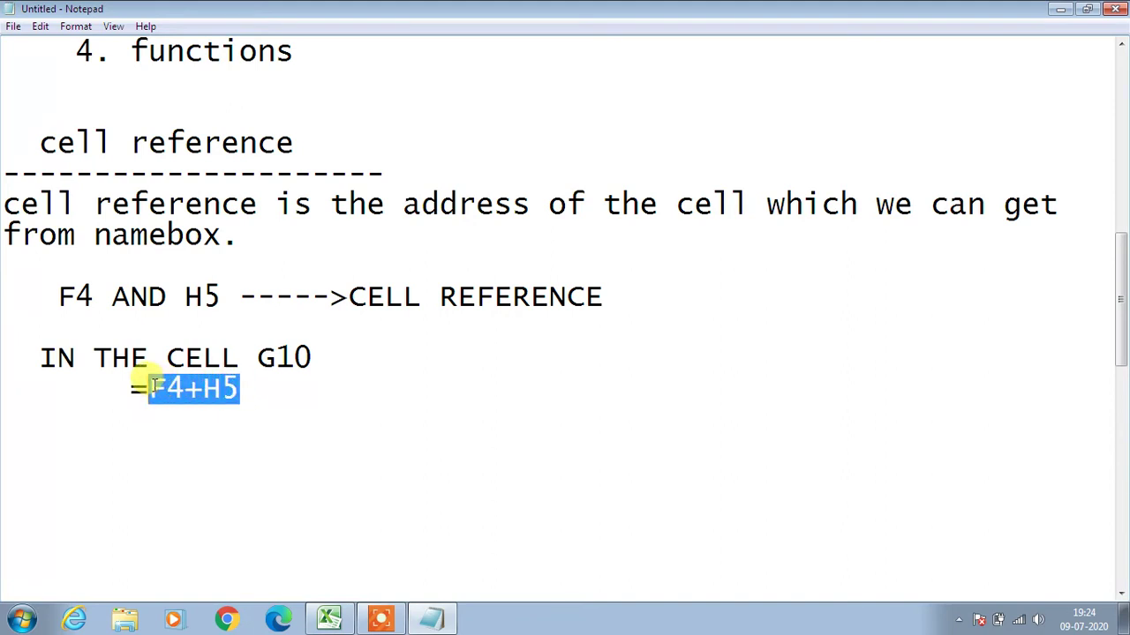
left_click(363, 419)
left_click_drag(184, 389, 146, 388)
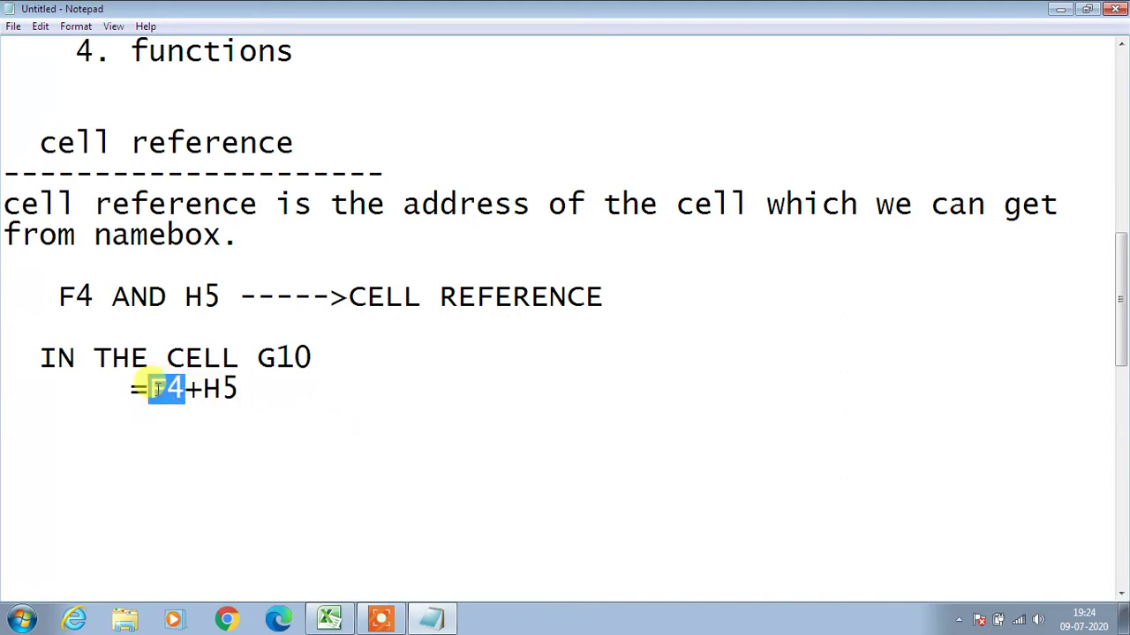
left_click(237, 387)
left_click_drag(237, 387, 205, 381)
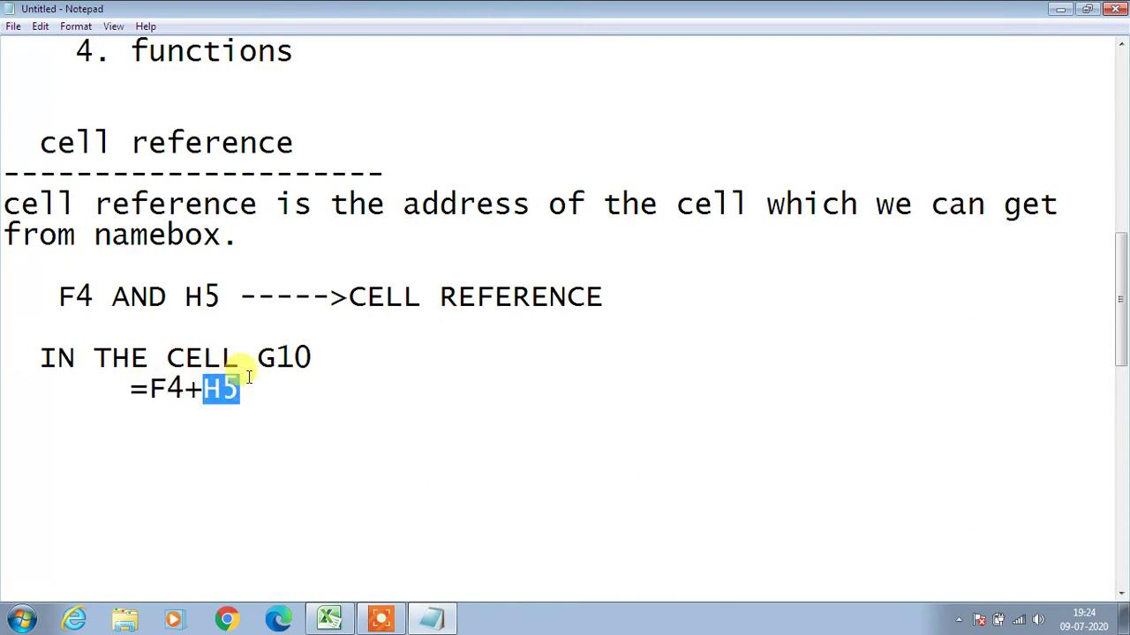
left_click(249, 375)
left_click_drag(238, 388, 201, 388)
left_click(244, 386)
double_click(244, 387)
left_click(249, 391)
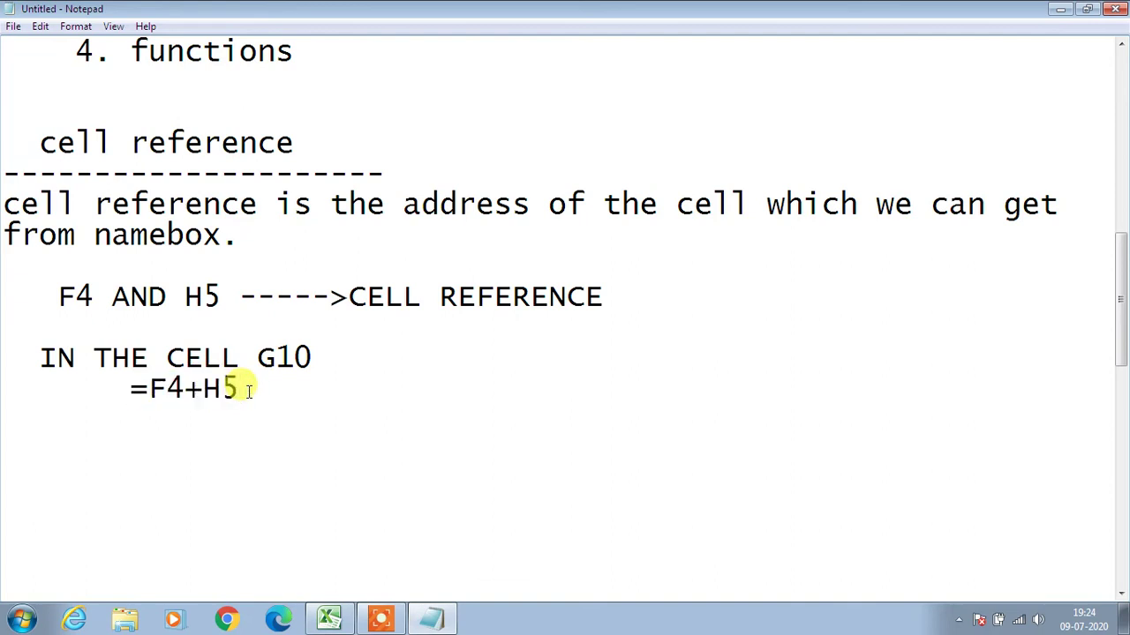
left_click_drag(236, 388, 146, 389)
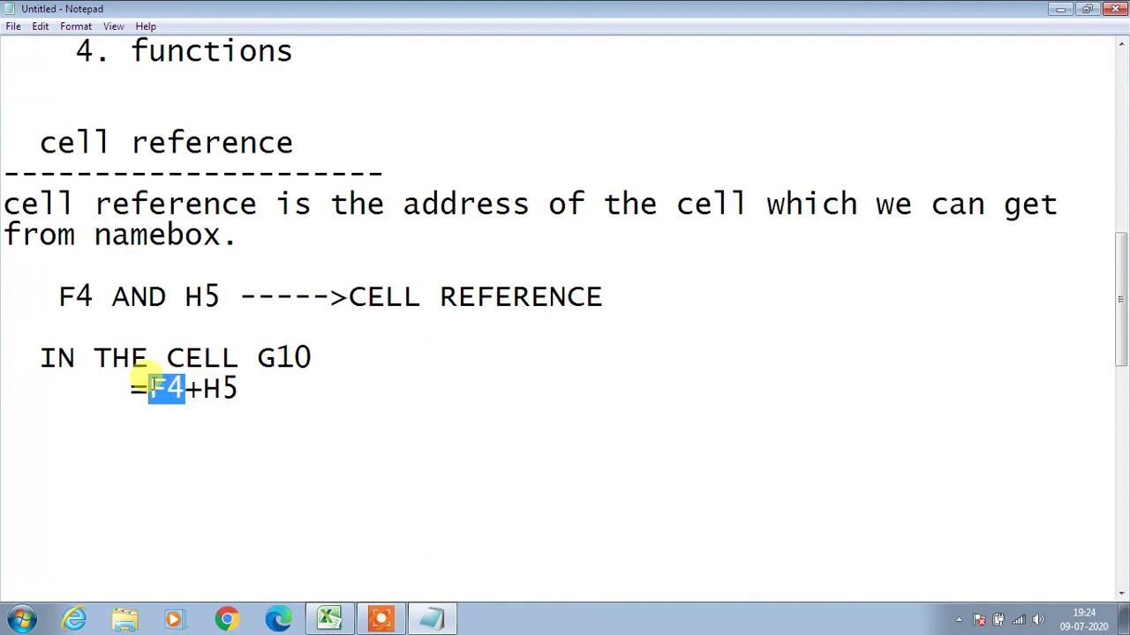
left_click(273, 378)
key("Return")
key("Return")
key("Return")
key("Return")
key("Return")
key("Return")
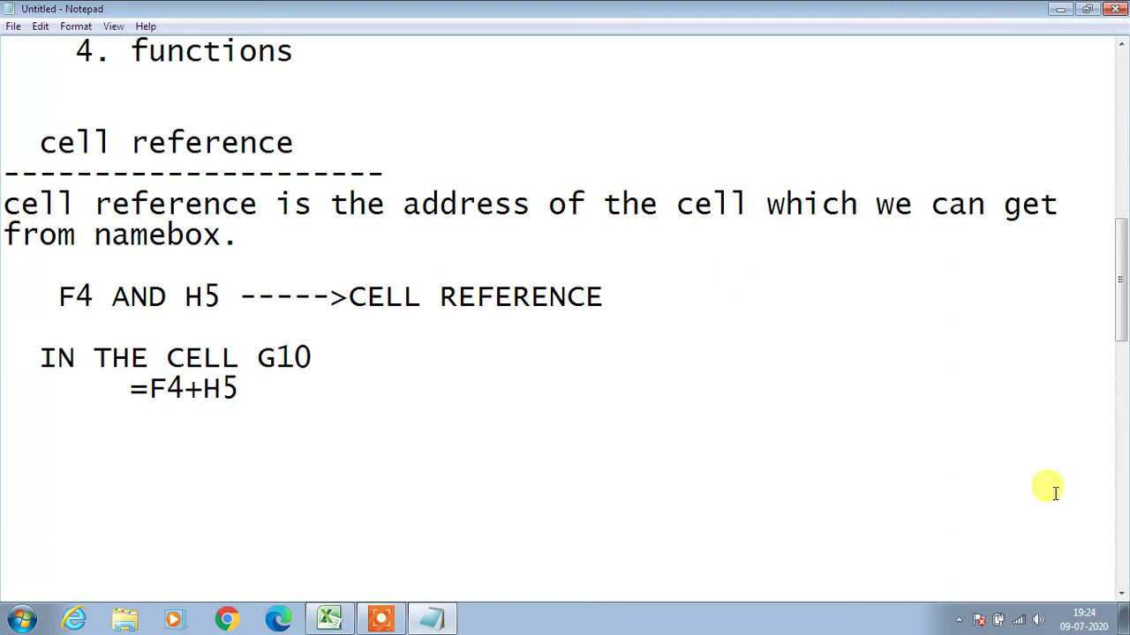
Add an 'OPERATORS' heading underlined with '=' signs, with blank lines above it.
left_click_drag(1120, 328, 1117, 383)
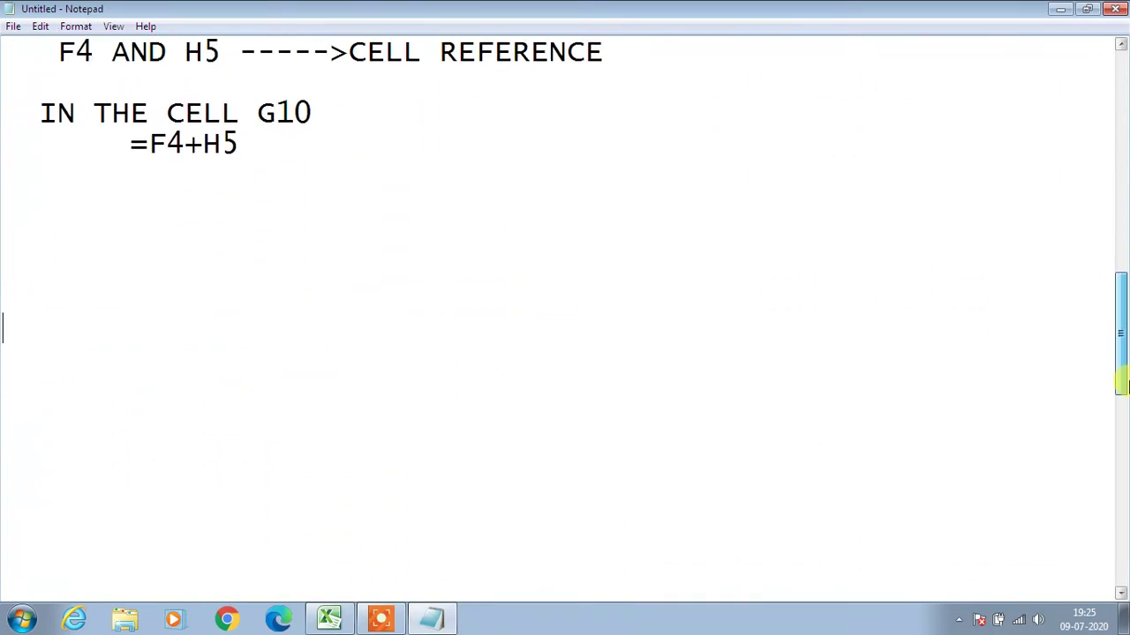
left_click(101, 272)
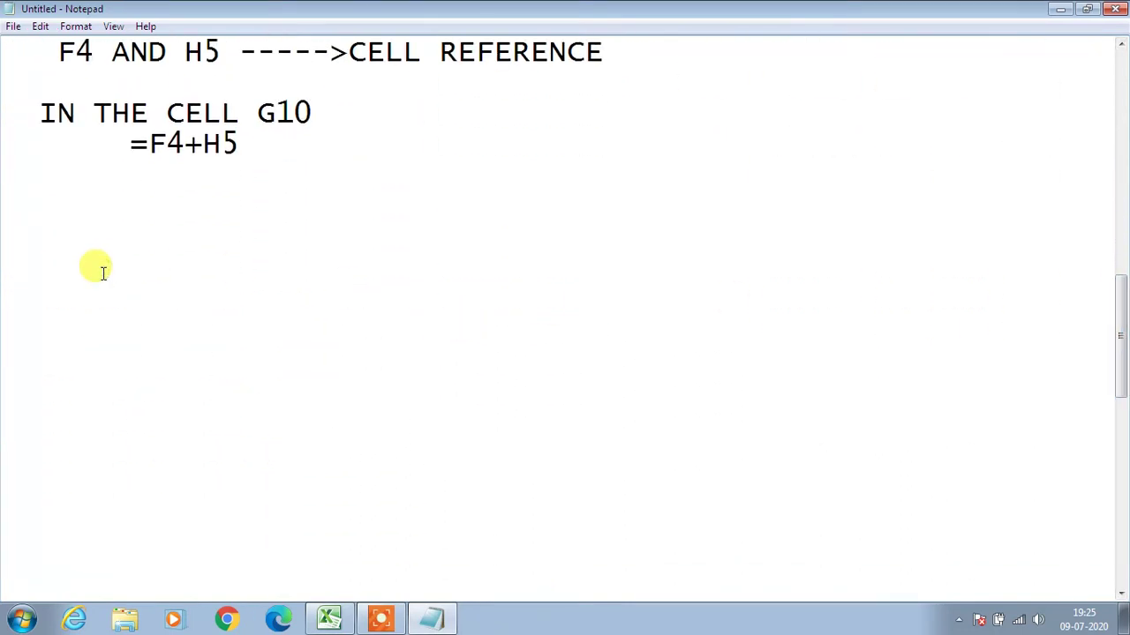
type("OPERATORS")
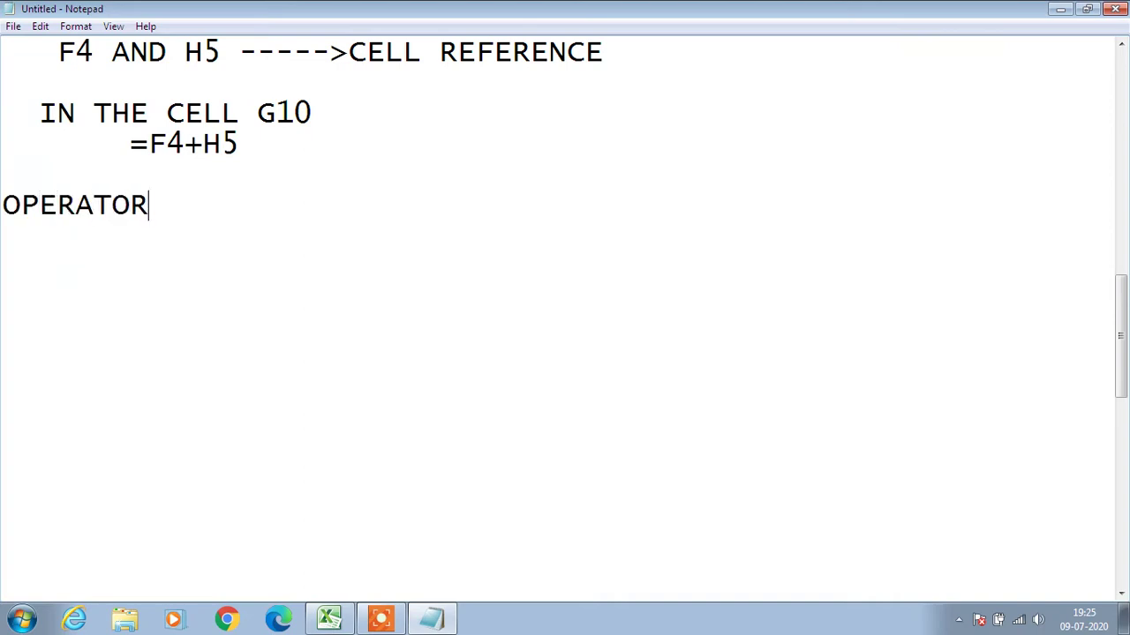
key("Return")
type("===============")
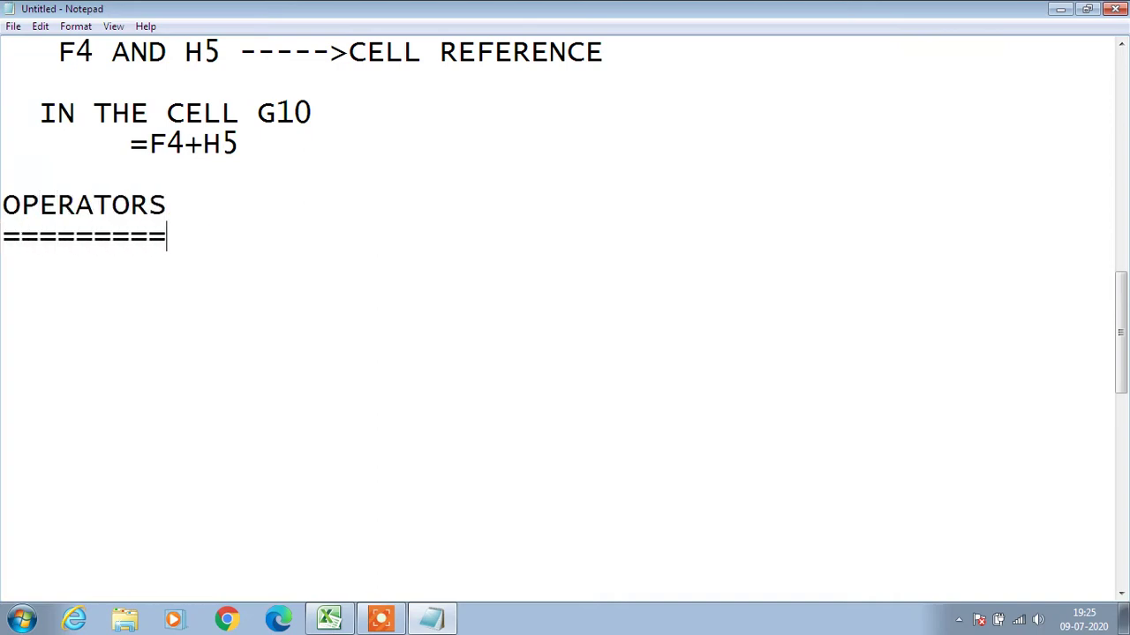
left_click(379, 615)
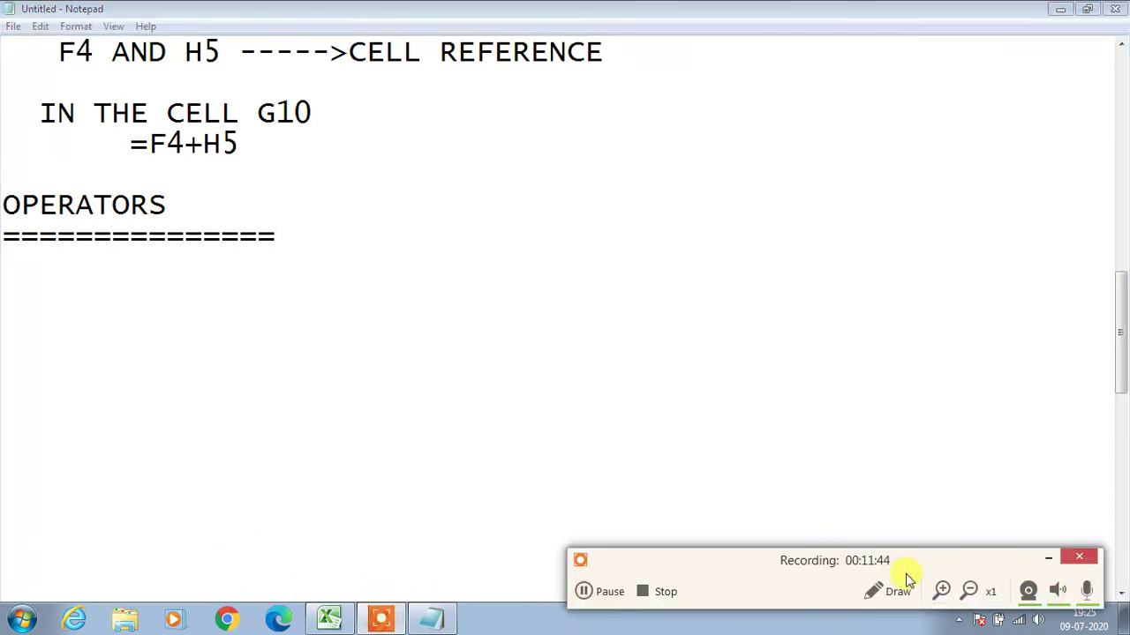
left_click(1046, 557)
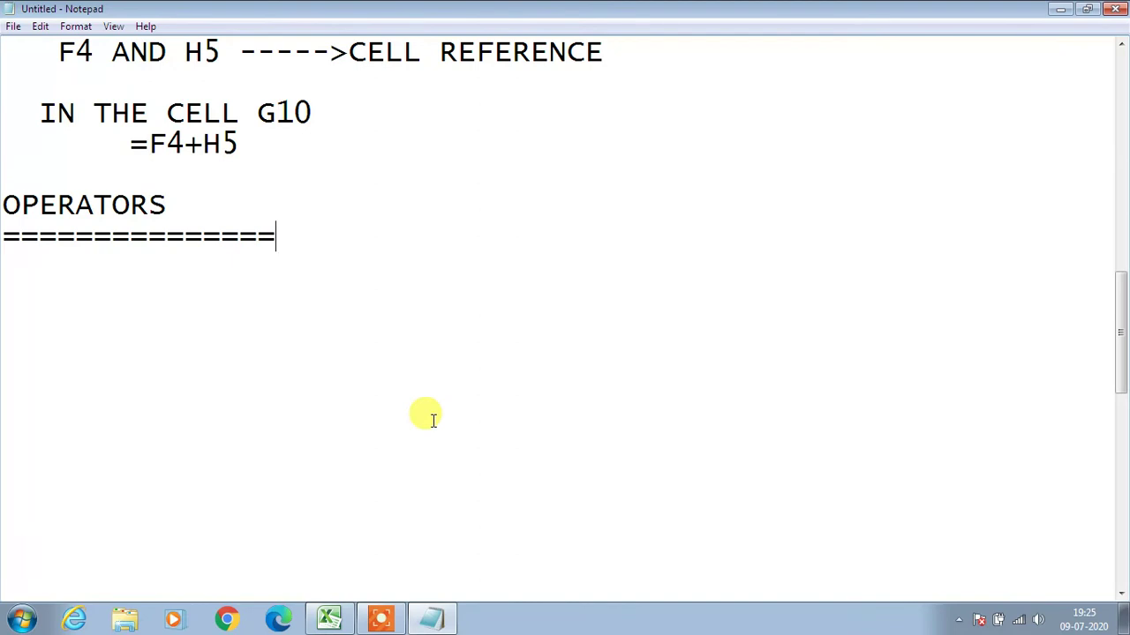
key("Return")
key("Return")
key("Return")
key("Return")
key("Return")
key("Return")
key("Return")
key("Return")
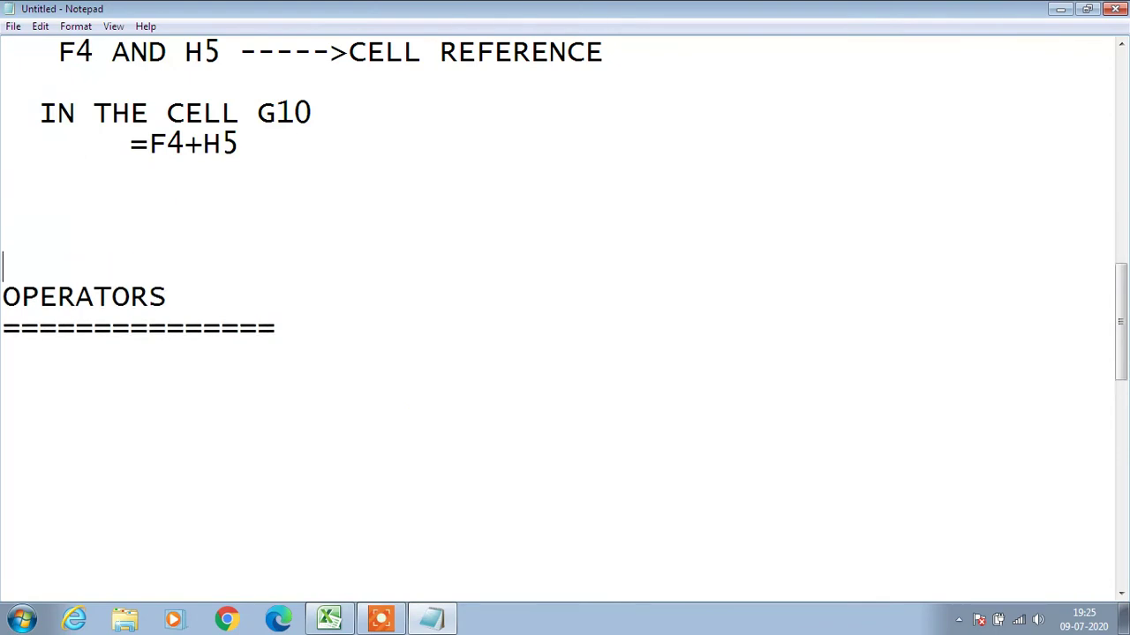
key("Return")
key("Return")
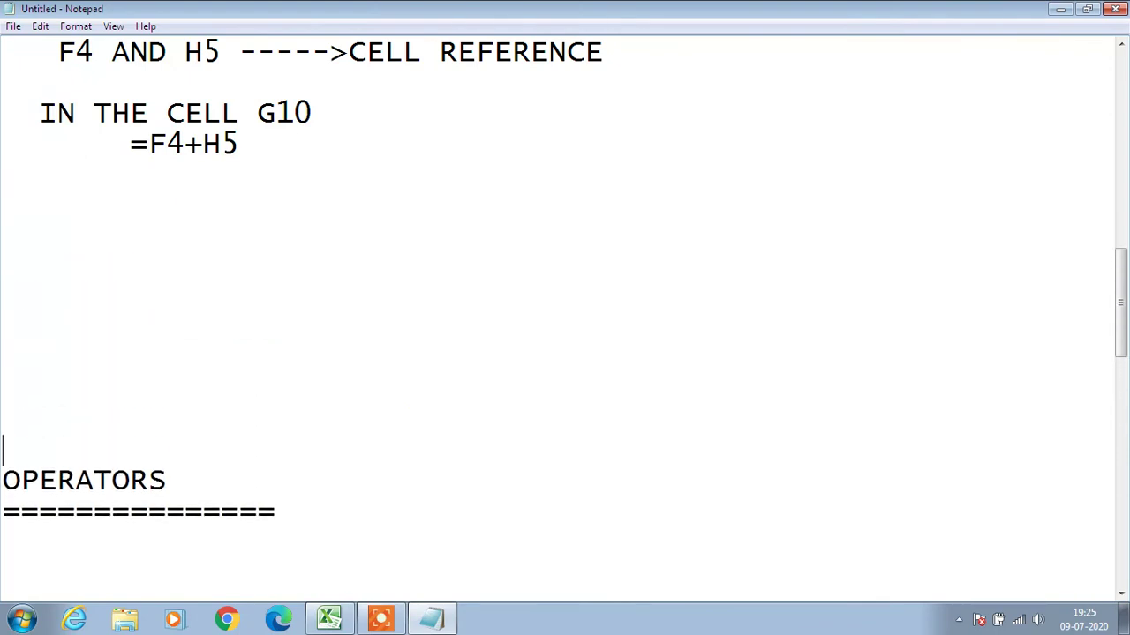
Clear F4:H11 in Excel to remove 5, 8 and 13, then select a range along row 4.
left_click(333, 618)
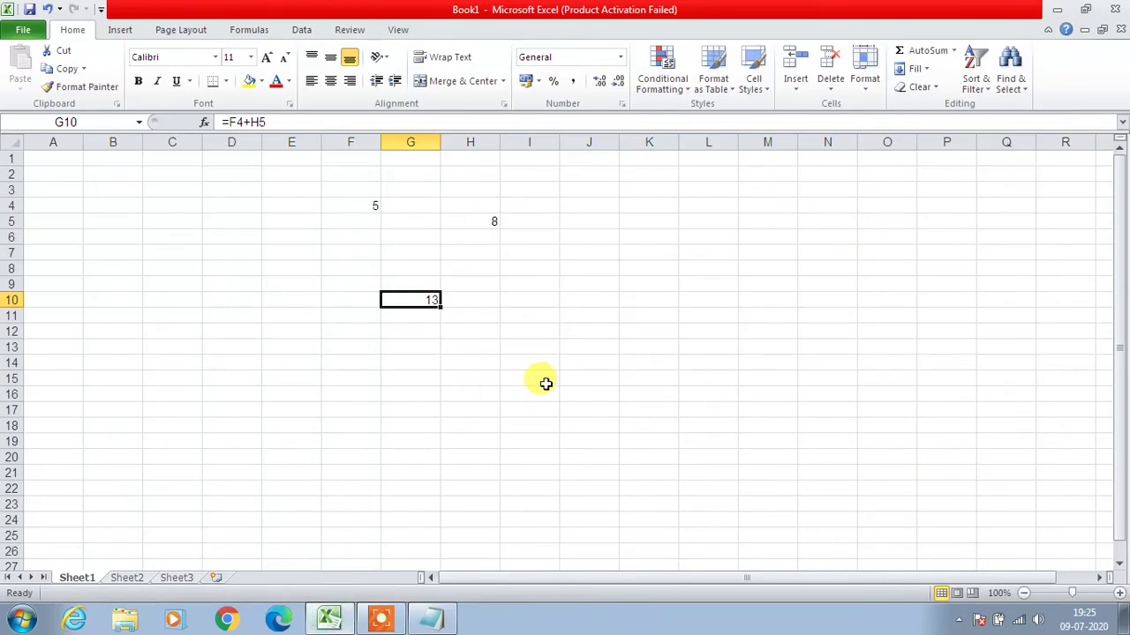
left_click(494, 326)
left_click_drag(356, 197, 482, 314)
key("Delete")
left_click(390, 379)
left_click_drag(351, 205, 467, 203)
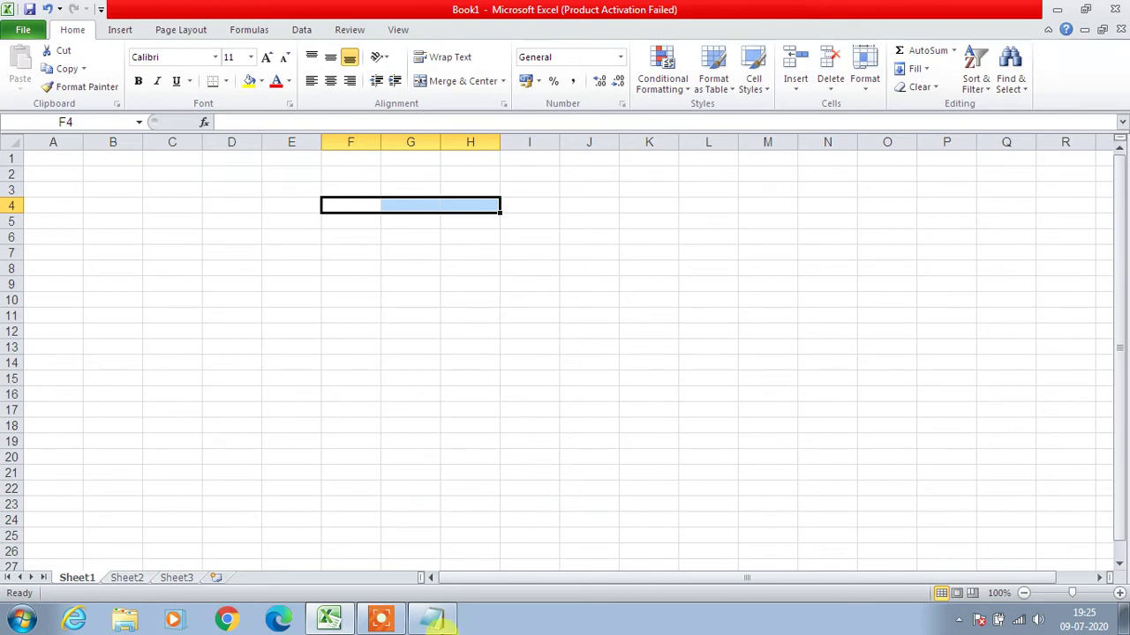
left_click(439, 618)
Type the note 'A5--->CELL WHICH POINTS TO COLUMN A AND ROW 5'.
left_click(30, 245)
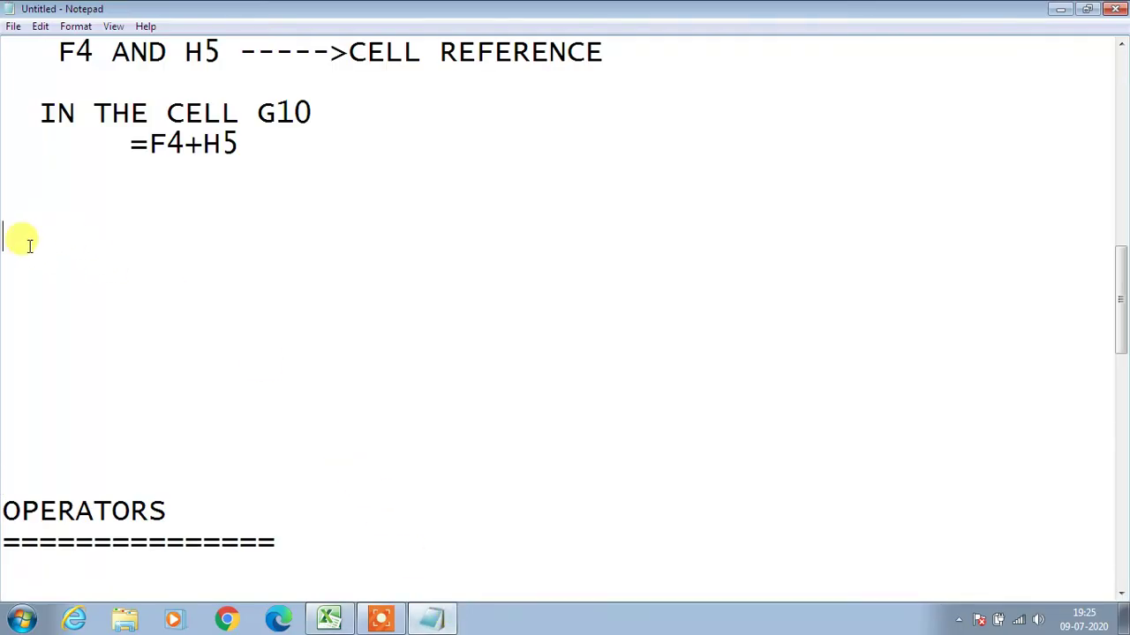
type("A5")
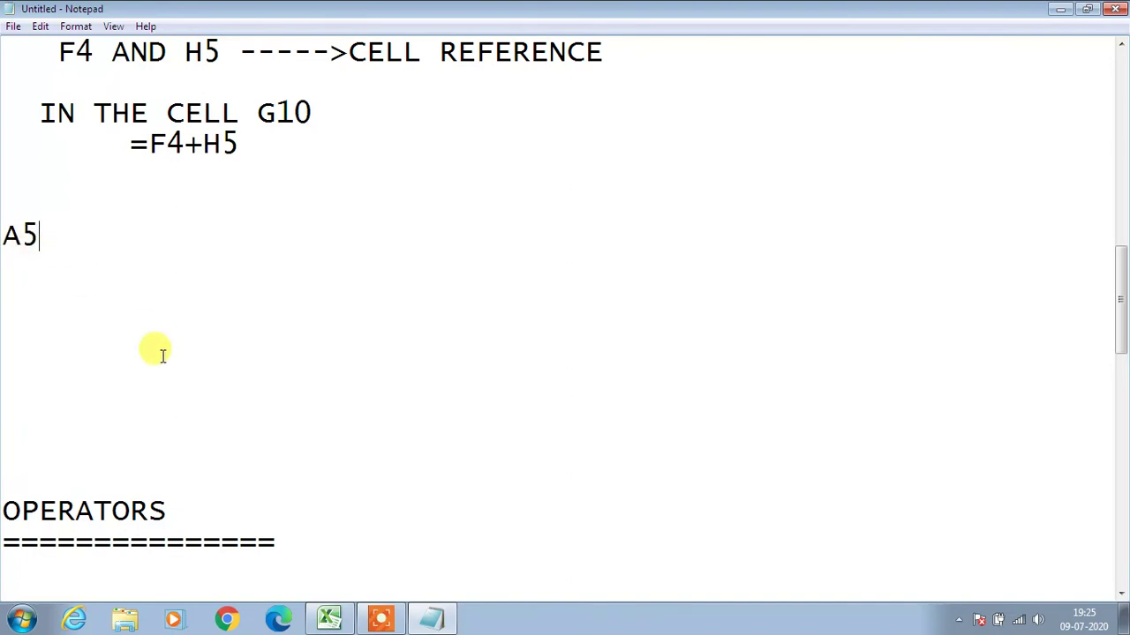
type("--->")
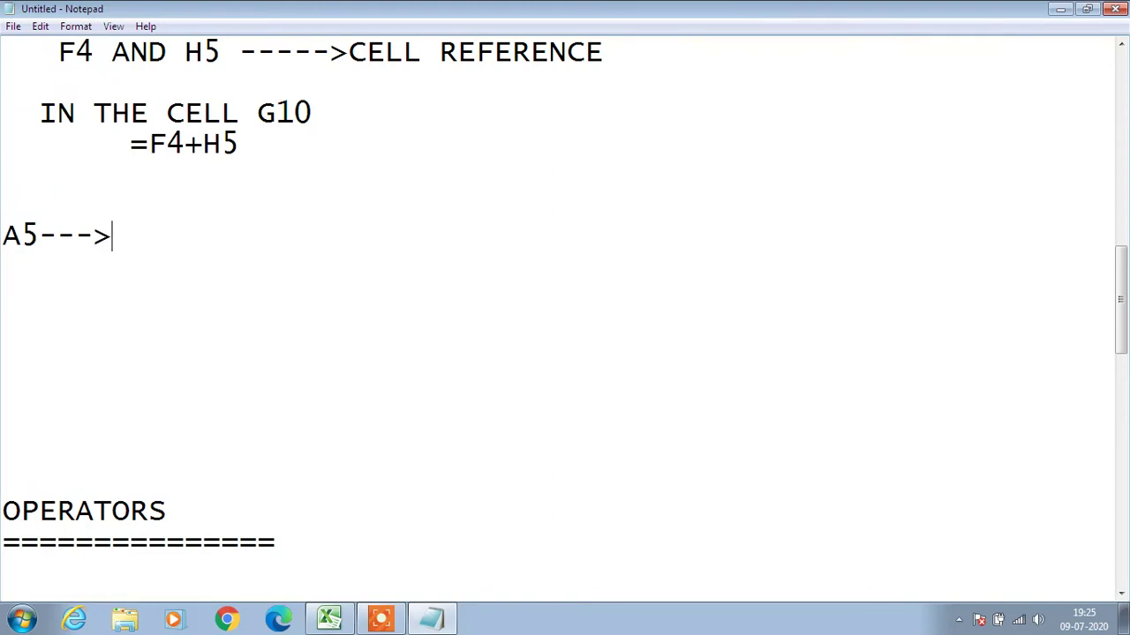
type("CELL")
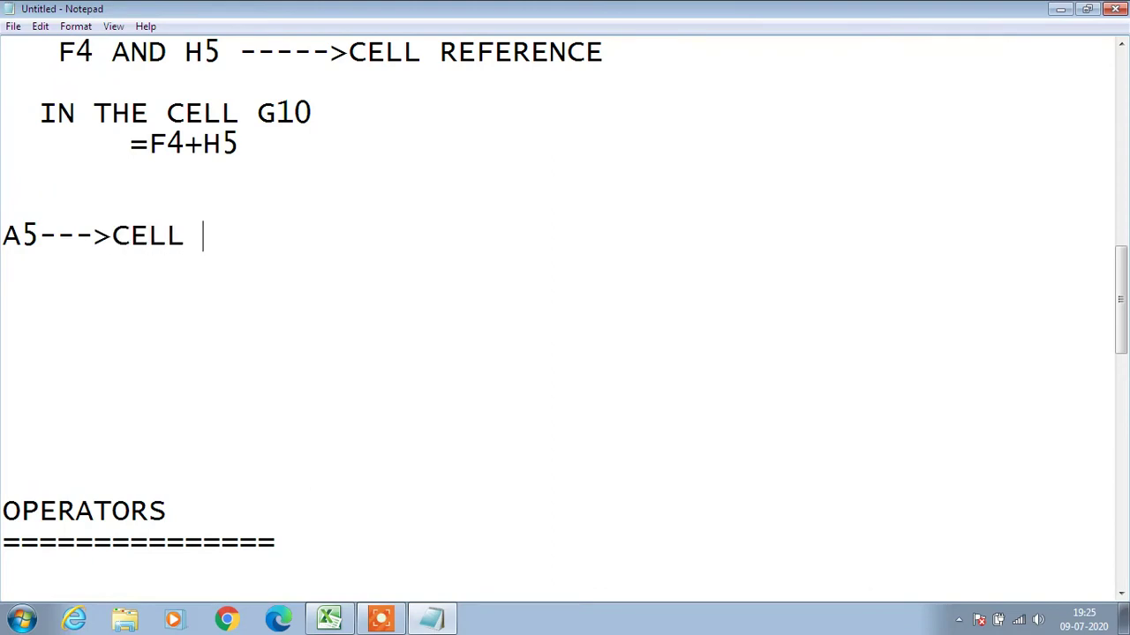
type(" WH")
key("BackSpace")
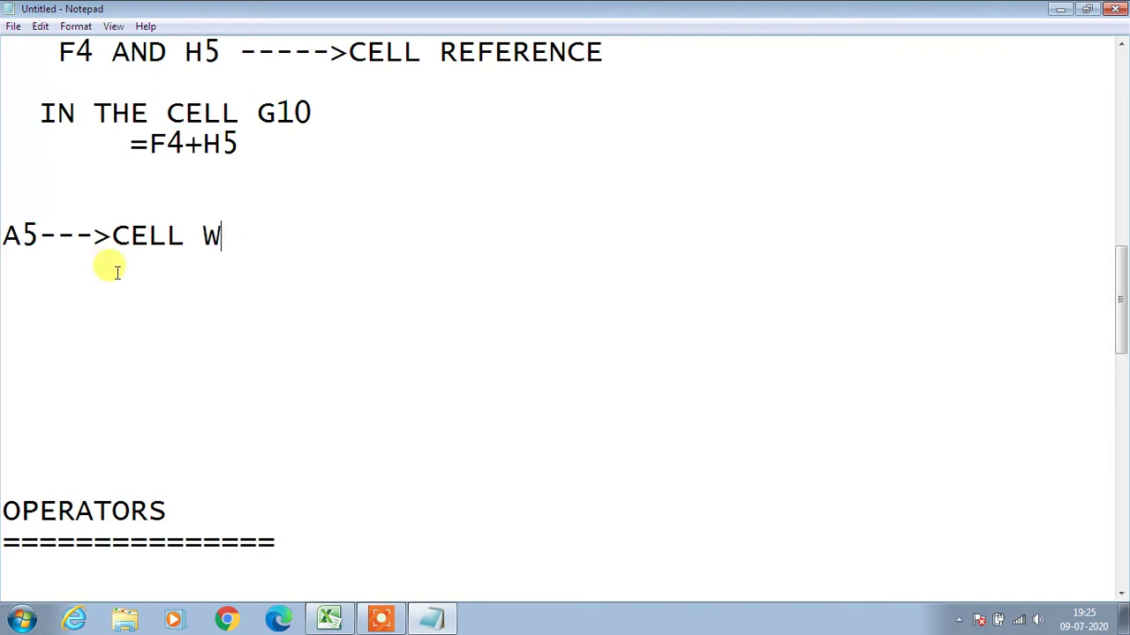
type("HICH ")
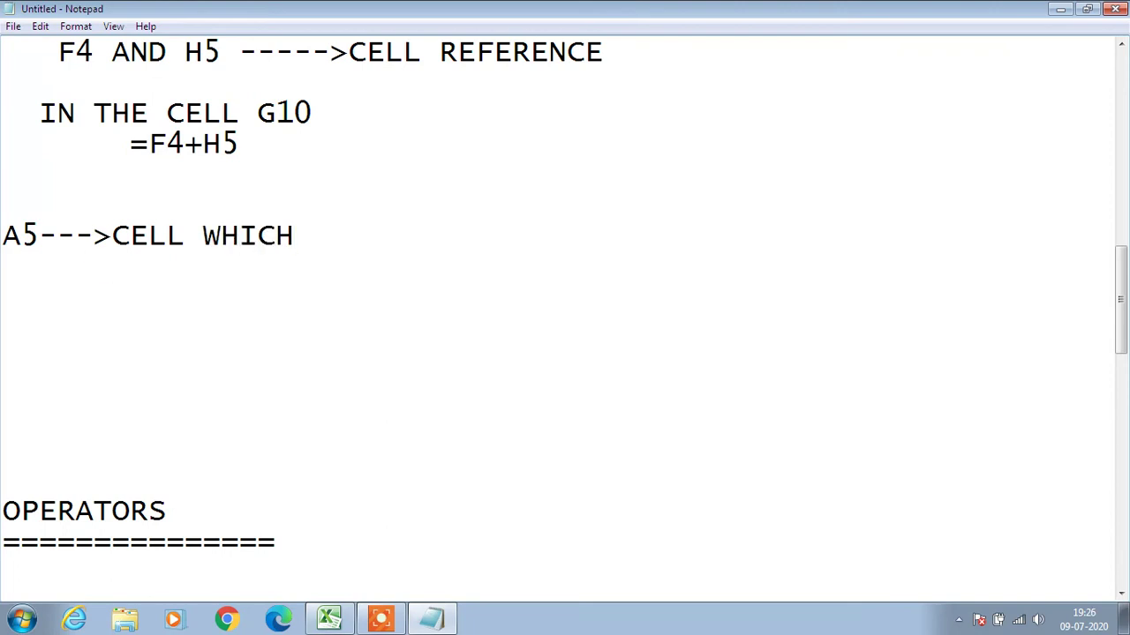
type("POINTS O")
key("BackSpace")
type("TO COLU")
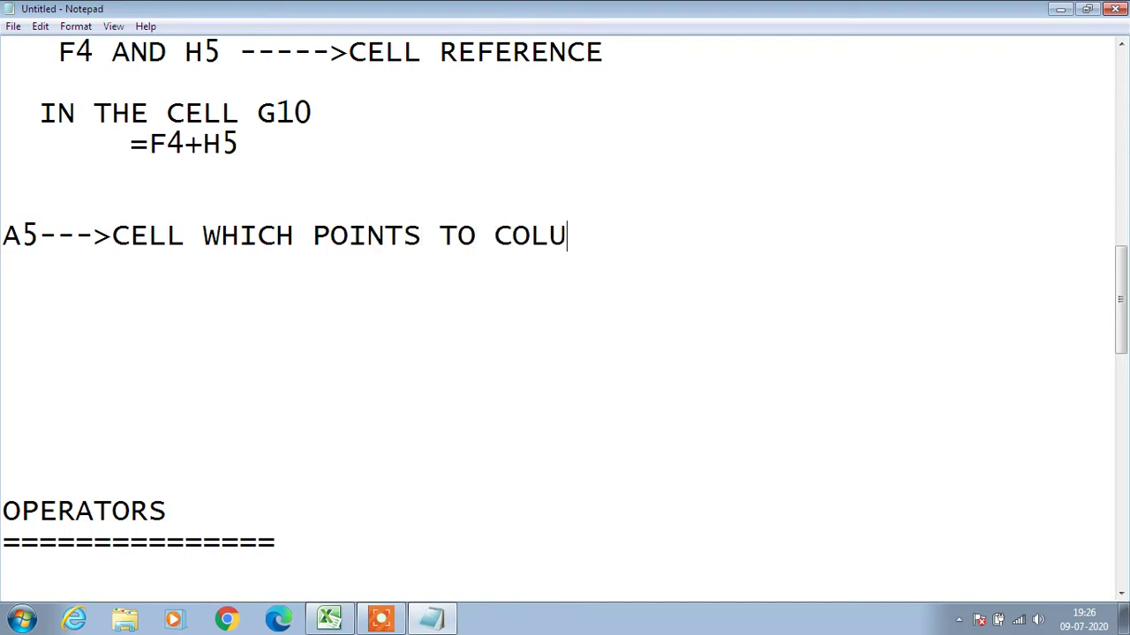
type("MN A AND")
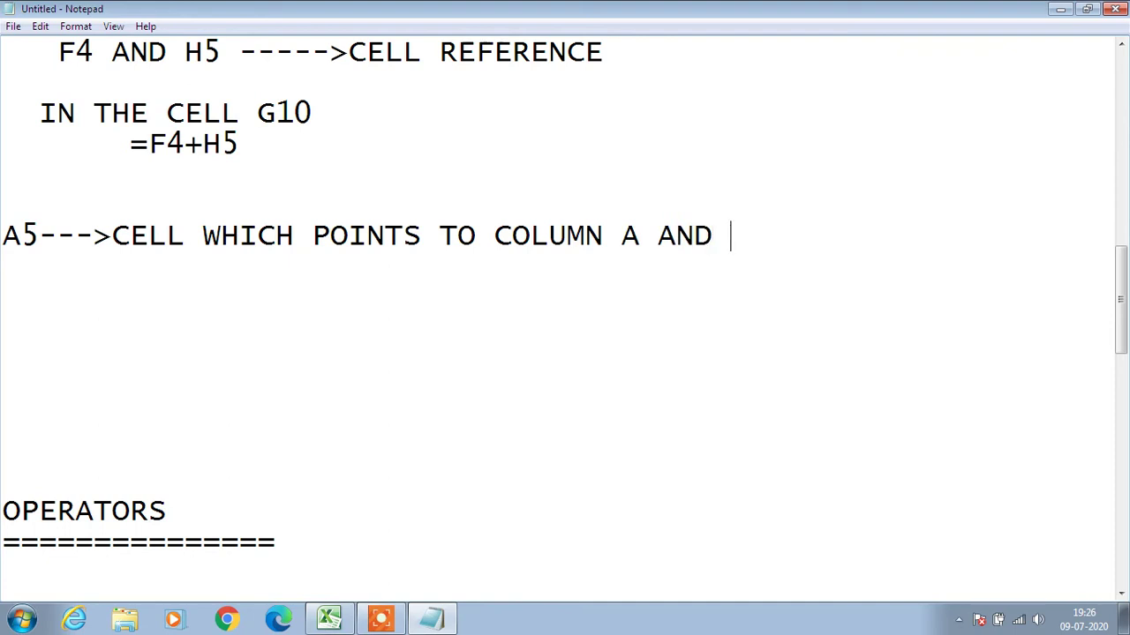
type(" ROW 5")
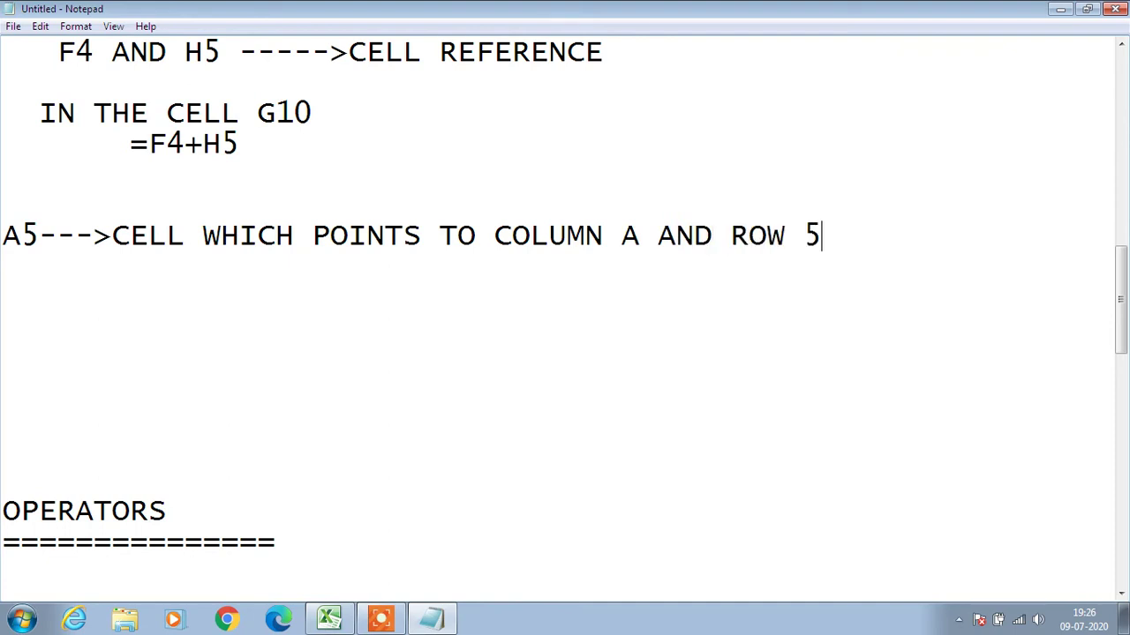
key("Return")
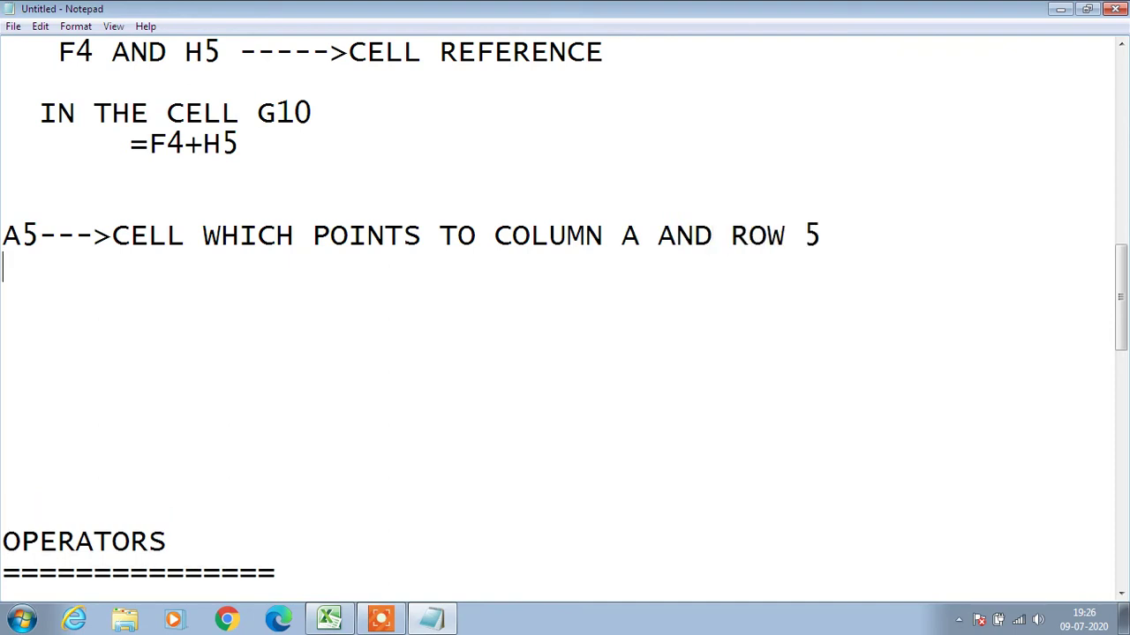
Define A1:A5 as cells pointing to column A, rows 1 to 5.
type("A1:A5-->")
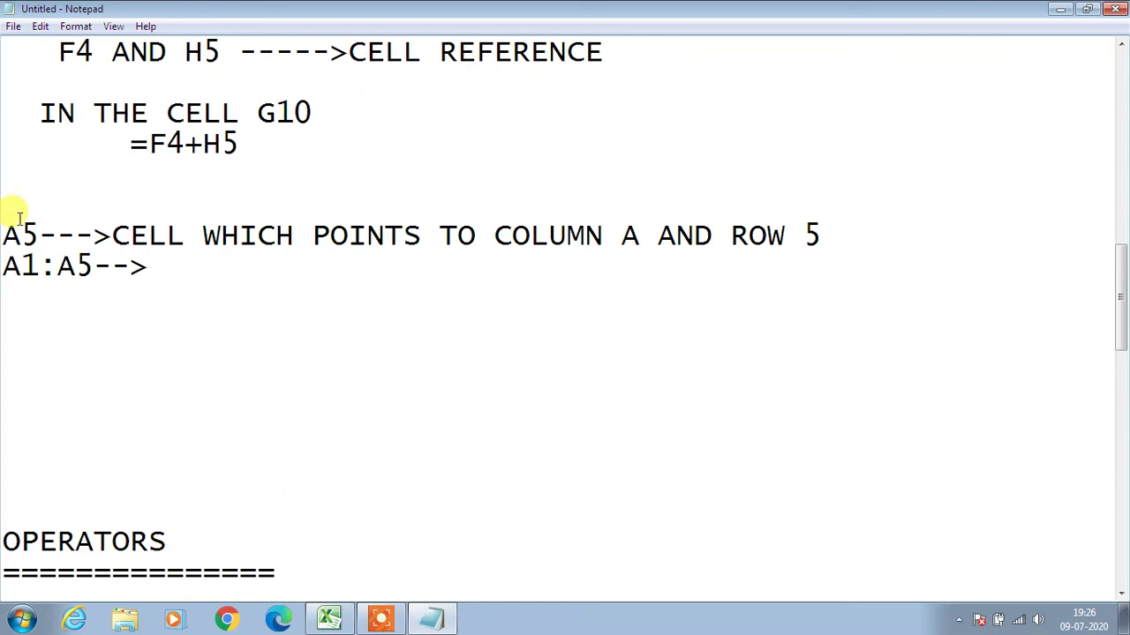
left_click_drag(39, 231, 7, 234)
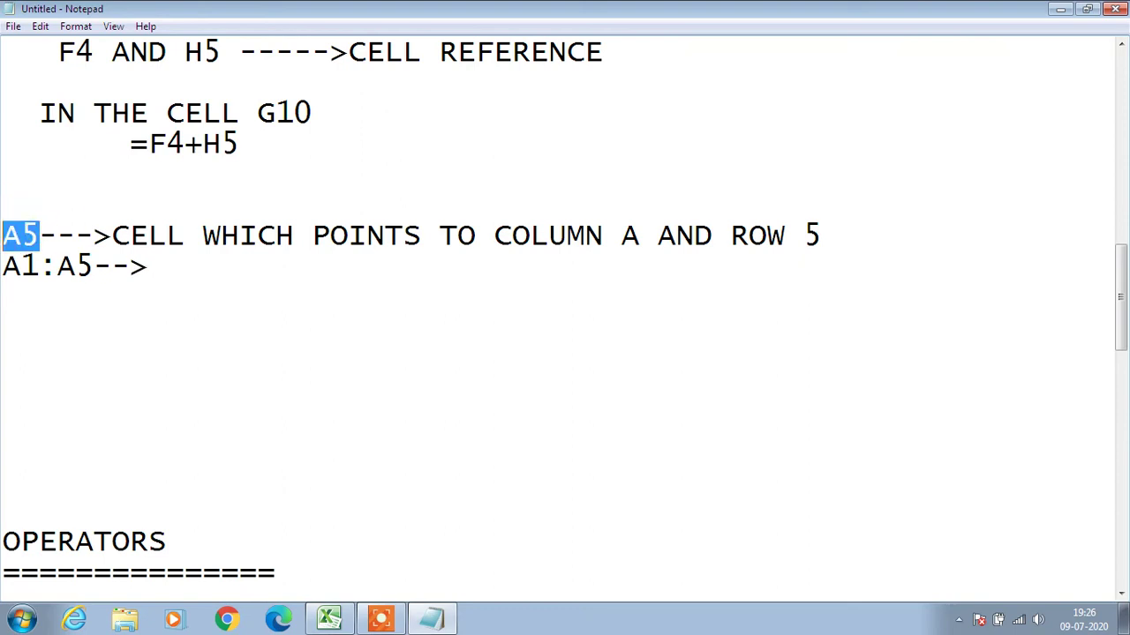
left_click(55, 265)
left_click_drag(94, 264, 2, 265)
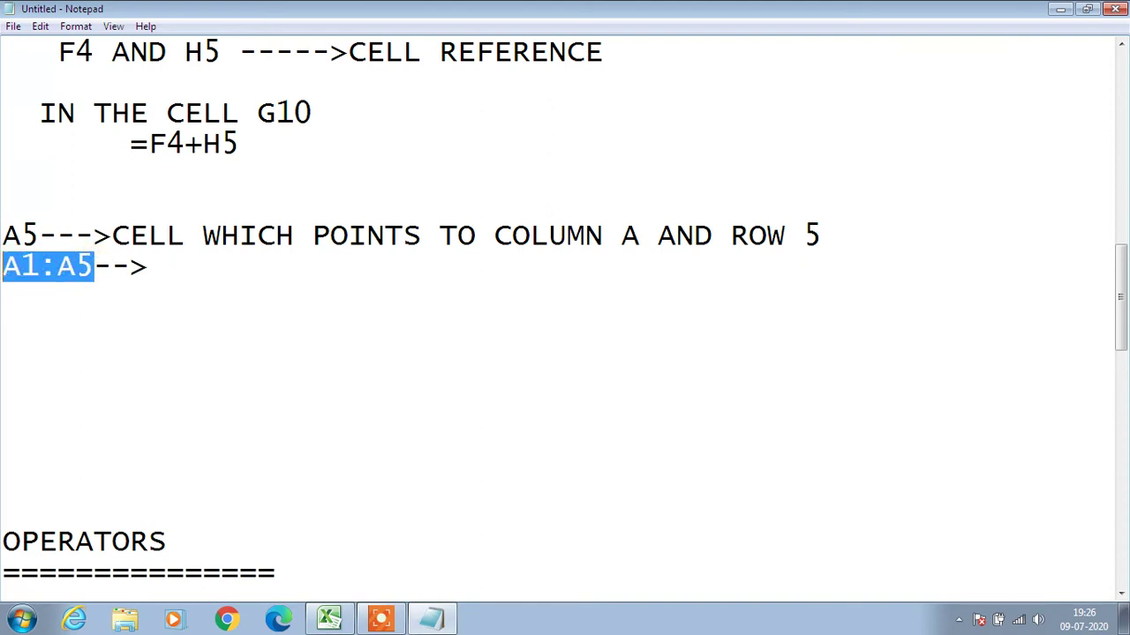
left_click(154, 263)
type("CELL ")
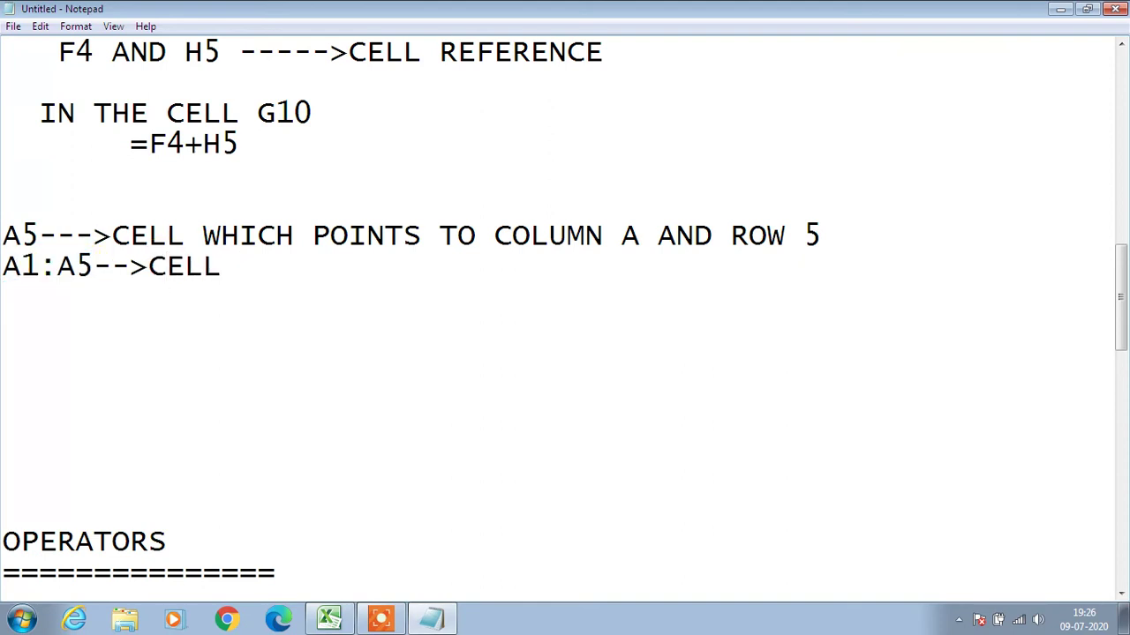
type("SS")
key("BackSpace")
type("WHICH POINT TO COL")
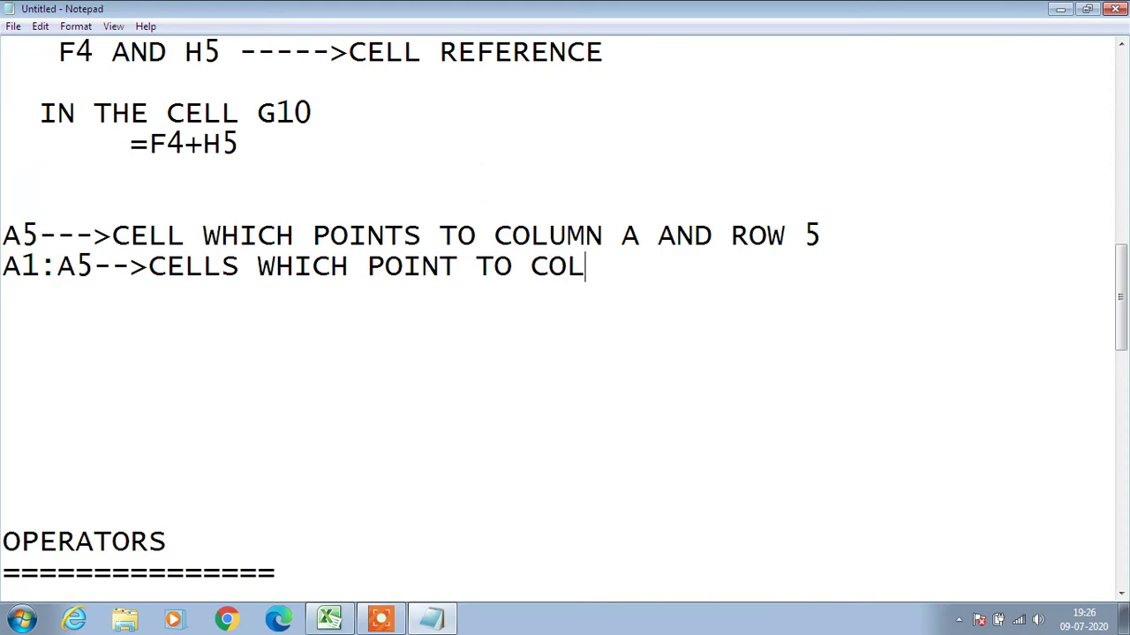
type("UMN")
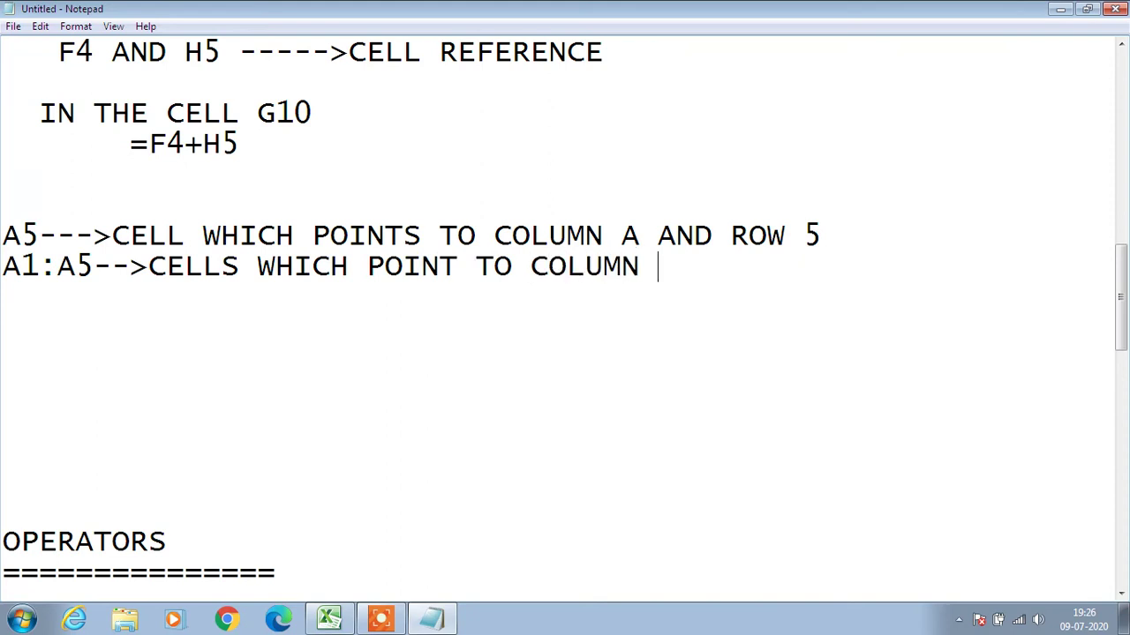
type(" A AND ROW")
type("1")
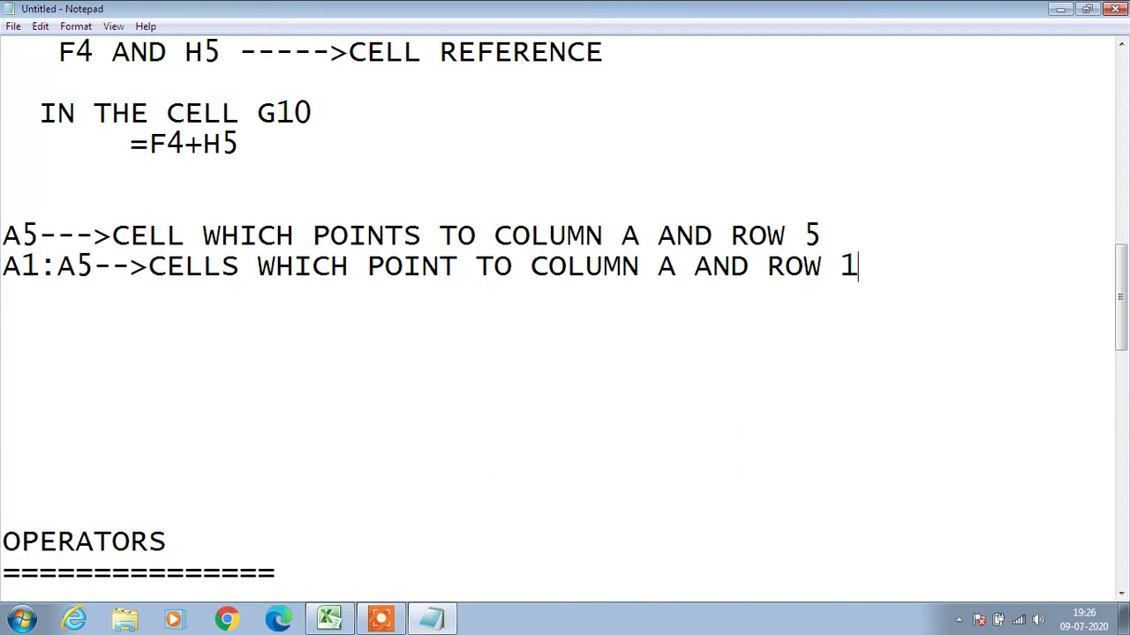
type(" TO 5")
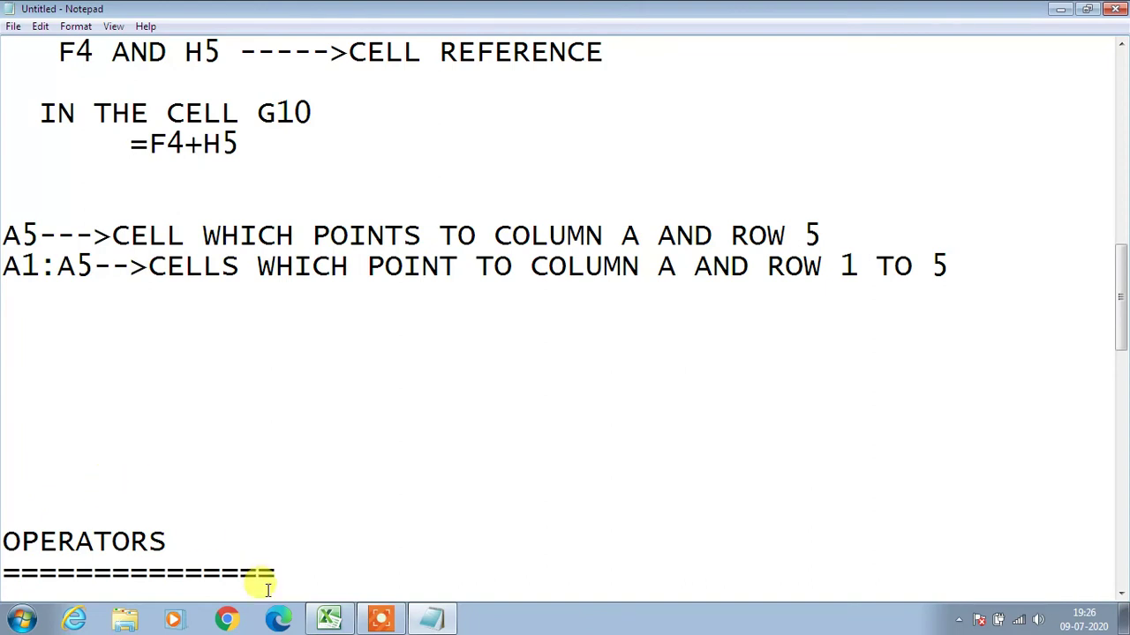
left_click(329, 620)
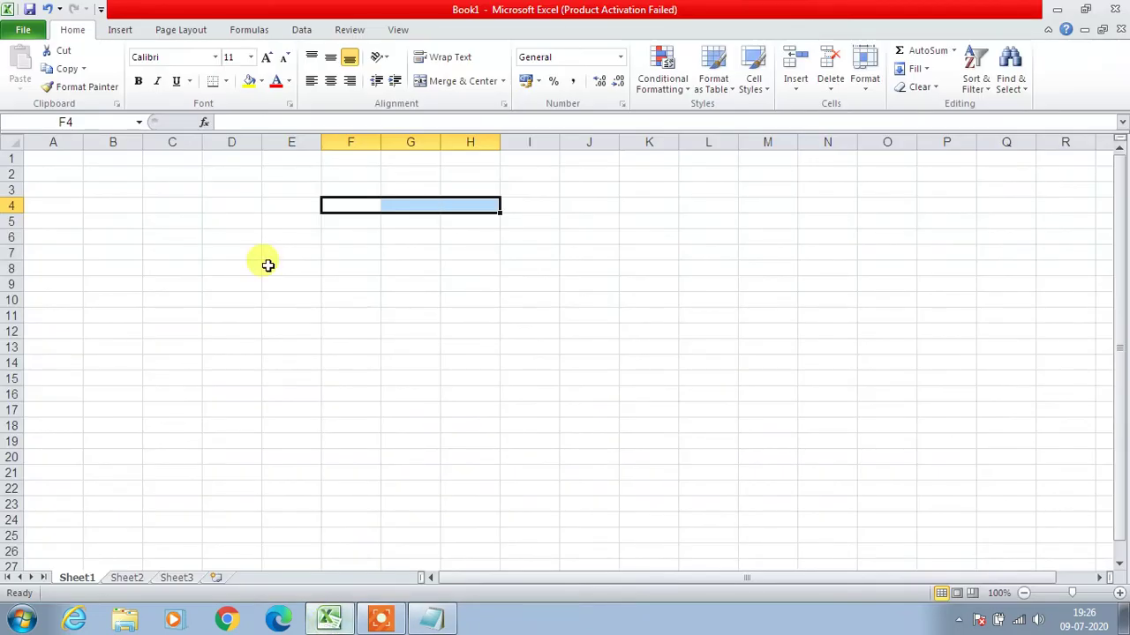
Select column A, row 1, cell A5 and the range A1:A5 in turn, then return to Notepad.
left_click(52, 142)
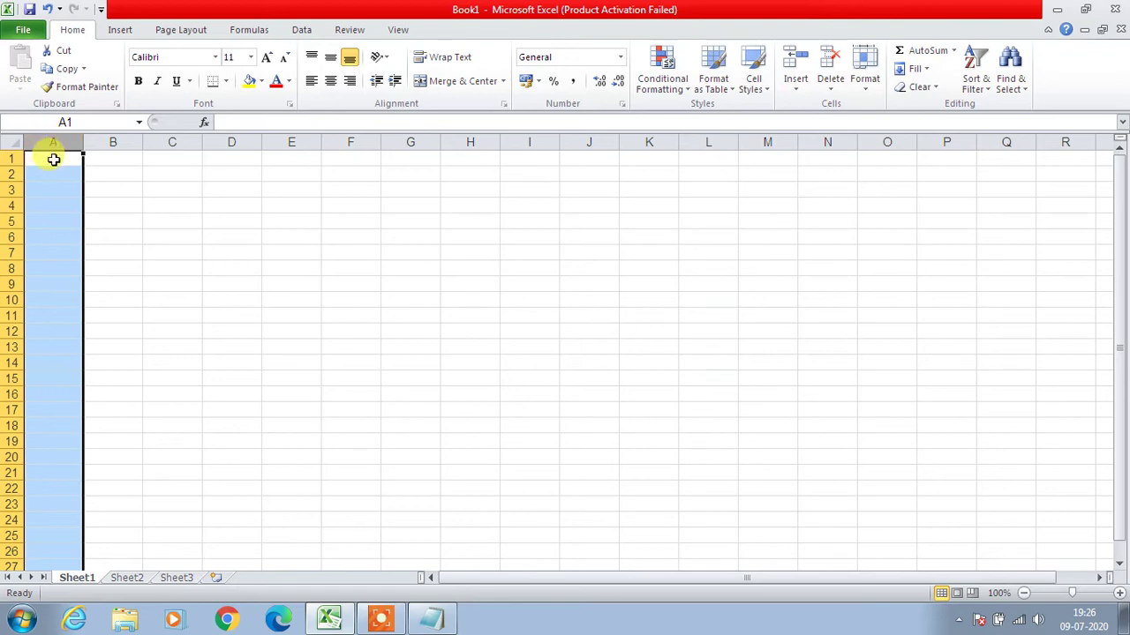
left_click(51, 157)
left_click(15, 158)
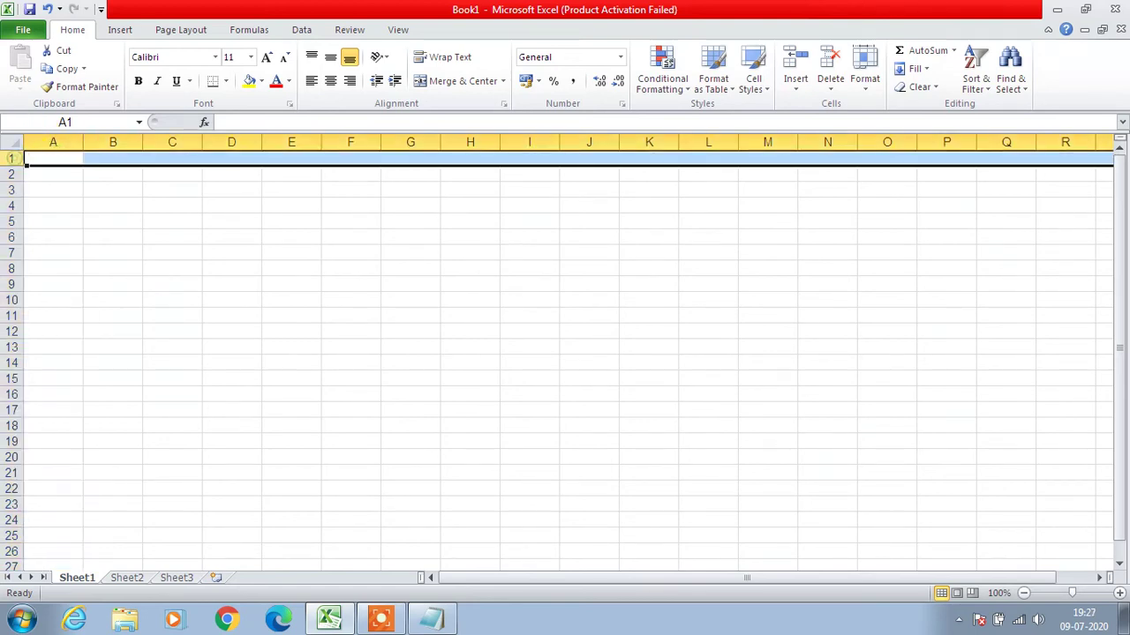
left_click(43, 159)
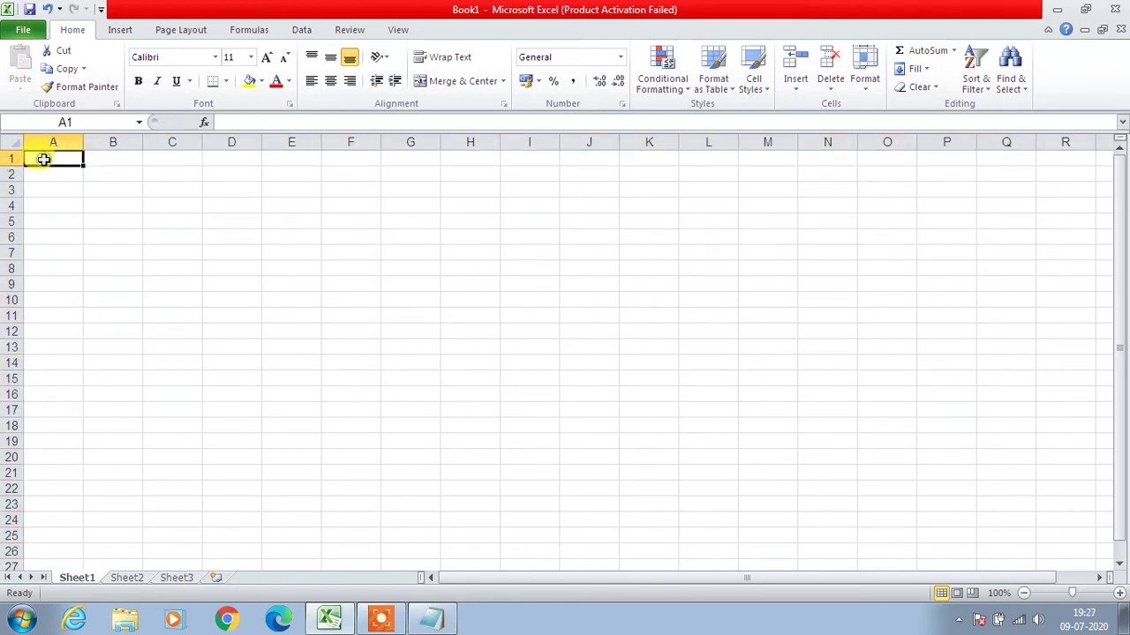
left_click(41, 220)
left_click_drag(44, 159, 48, 217)
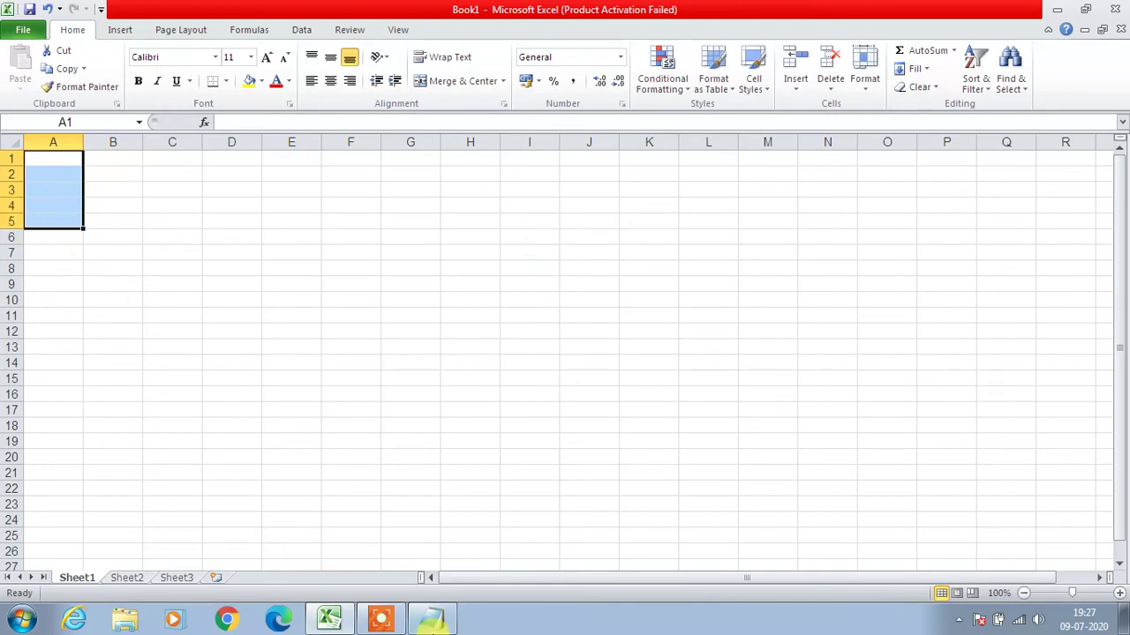
left_click(431, 620)
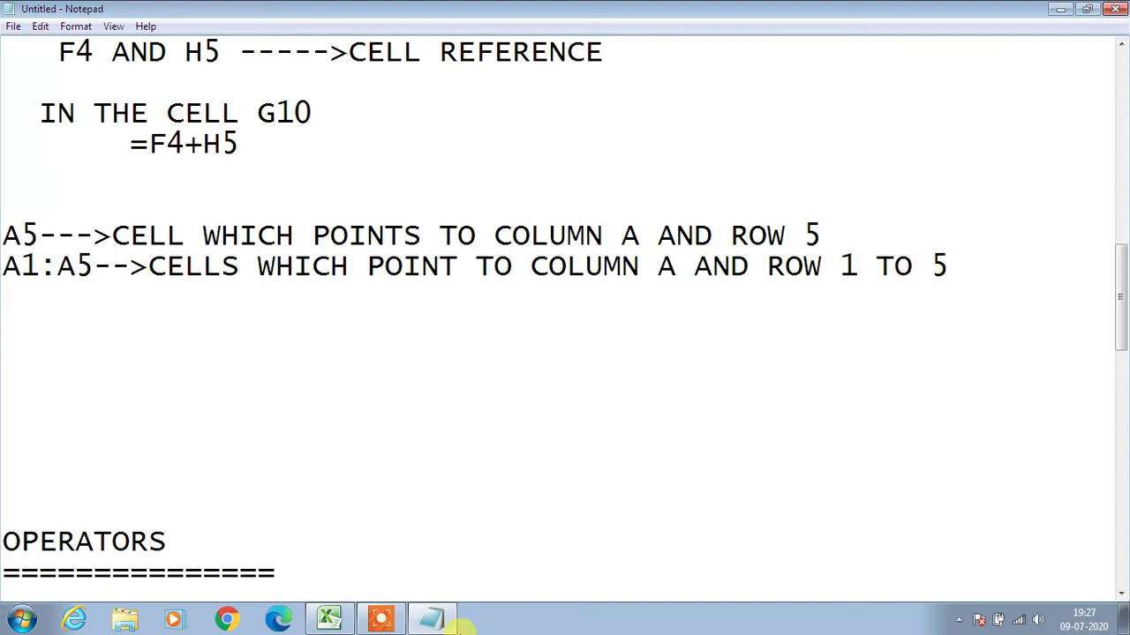
In Excel, clear the A1:A5 selection and select just cell A1.
left_click(351, 621)
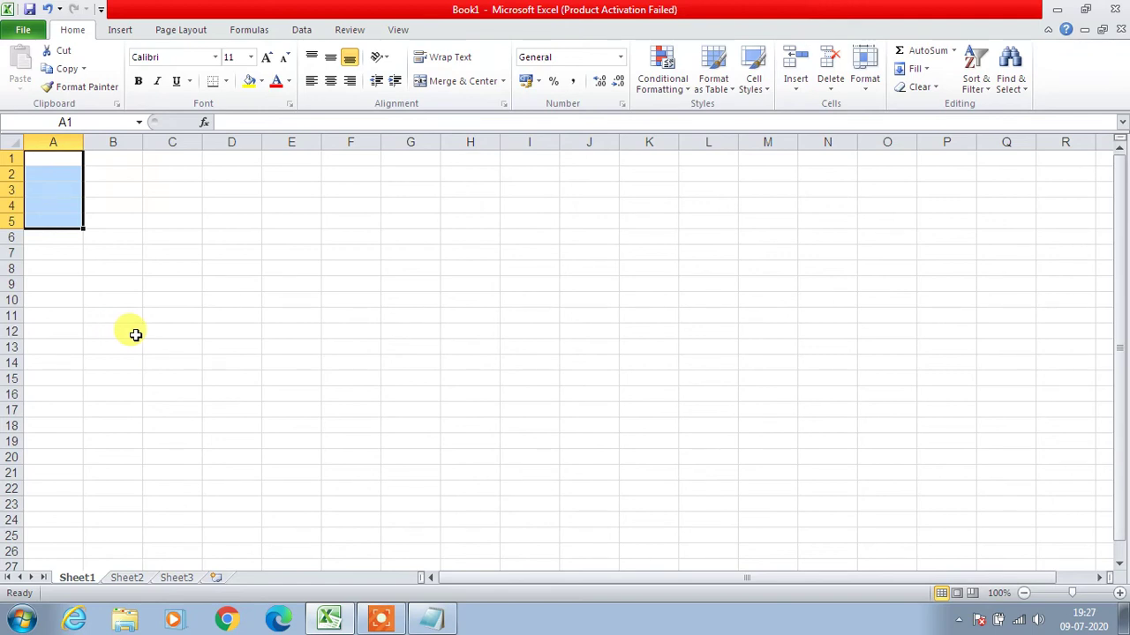
left_click(305, 410)
left_click(58, 159)
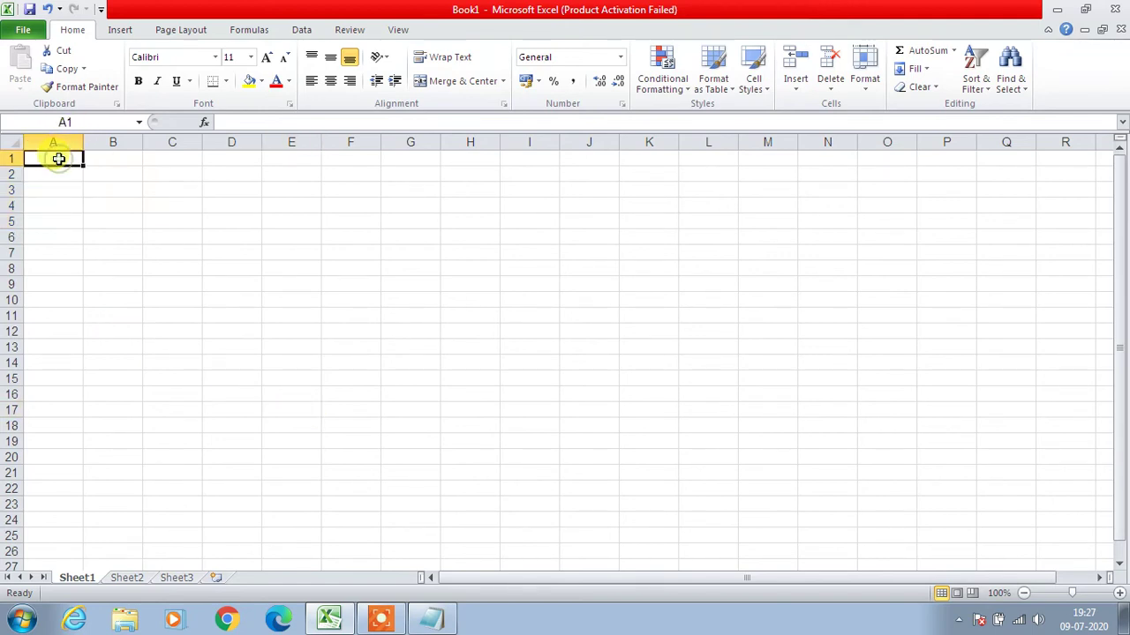
In Notepad, add a new line below the A1:A5 definition starting 'A1:A5==='.
left_click(423, 622)
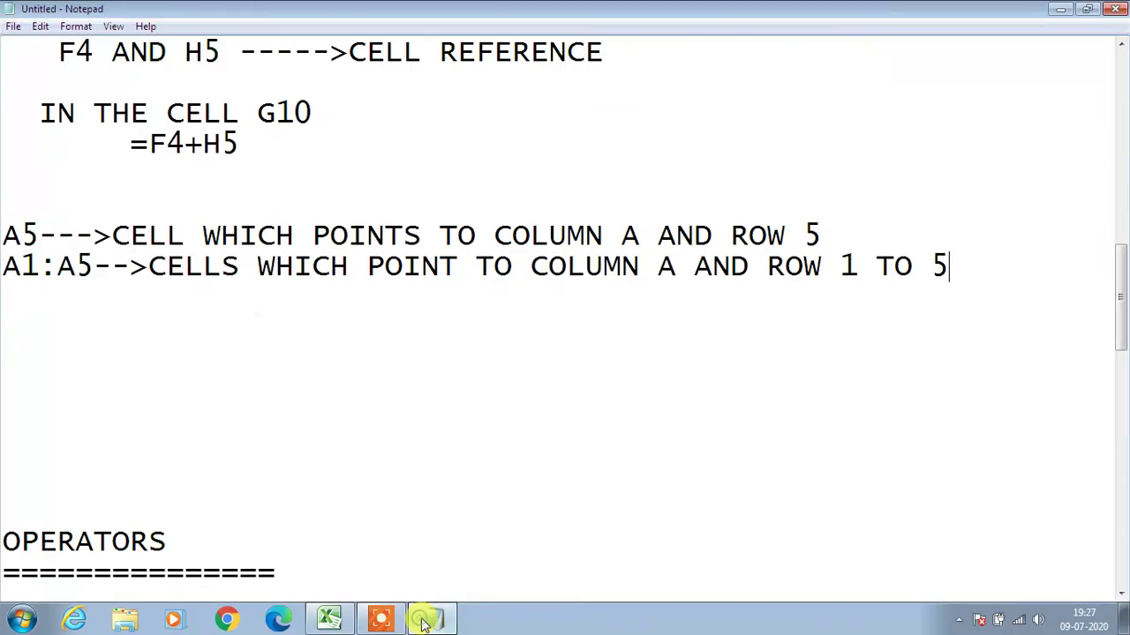
left_click(921, 292)
key("Return")
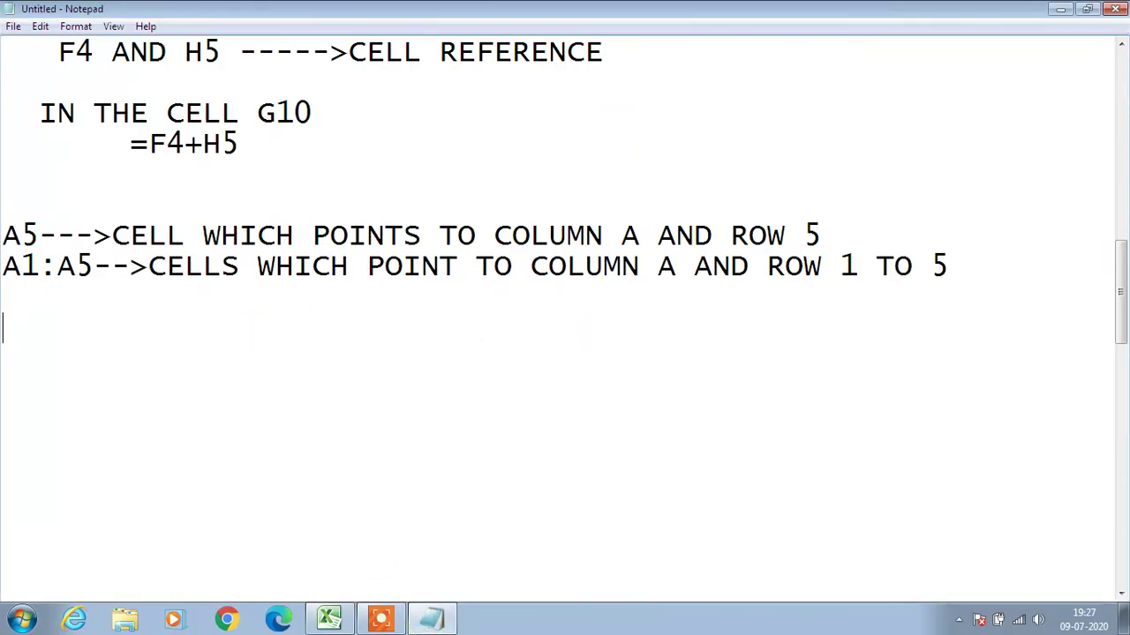
type("A1:A5===")
Remove the extra equals sign and continue the line as 'A1:A5== A1,A2,A3,A4,A'.
key("BackSpace")
key("BackSpace")
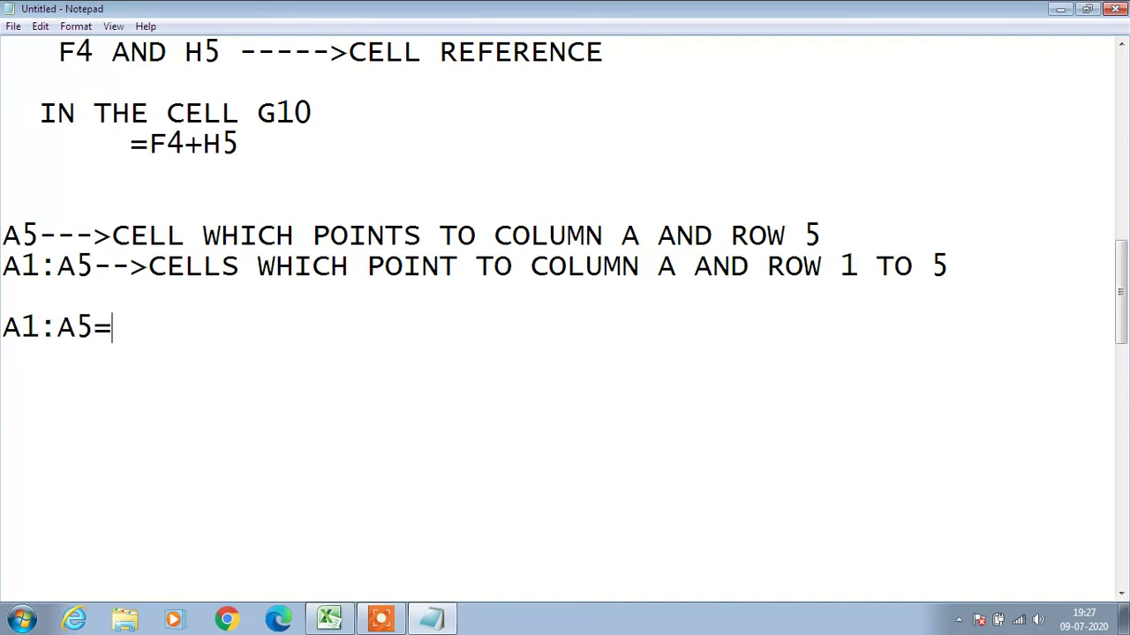
type("= A1,A")
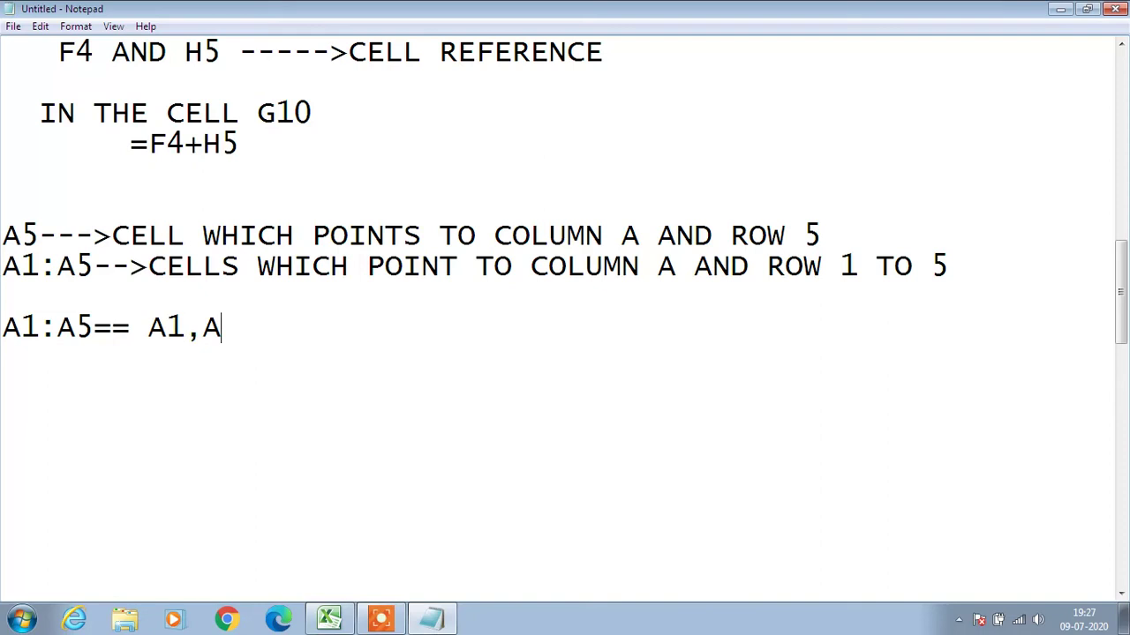
type("2,A3,A")
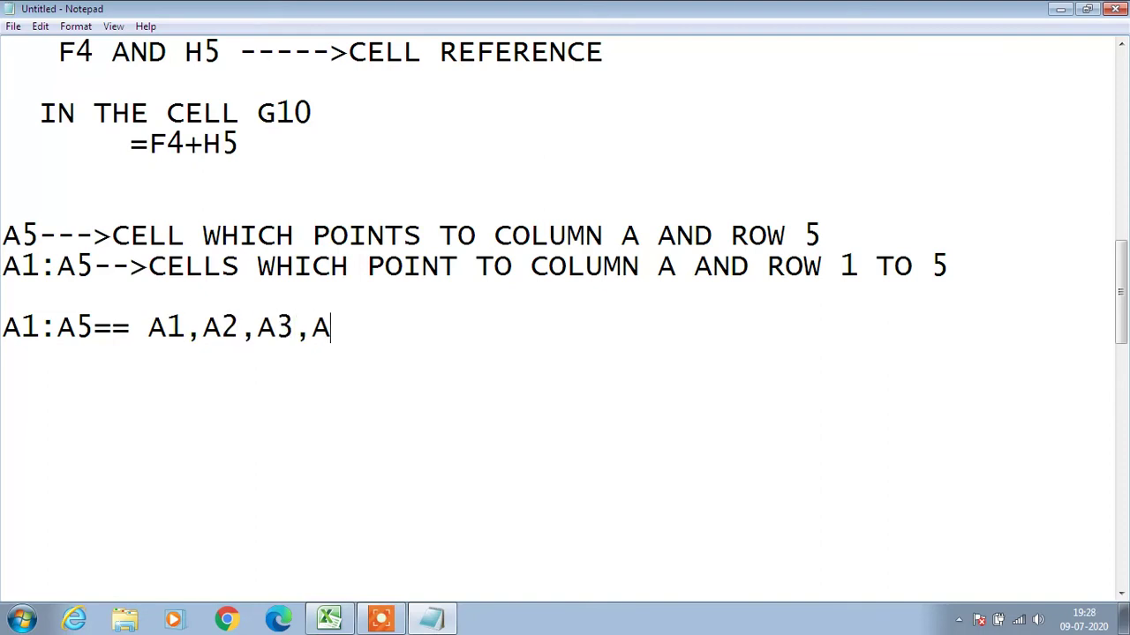
type("4,A5")
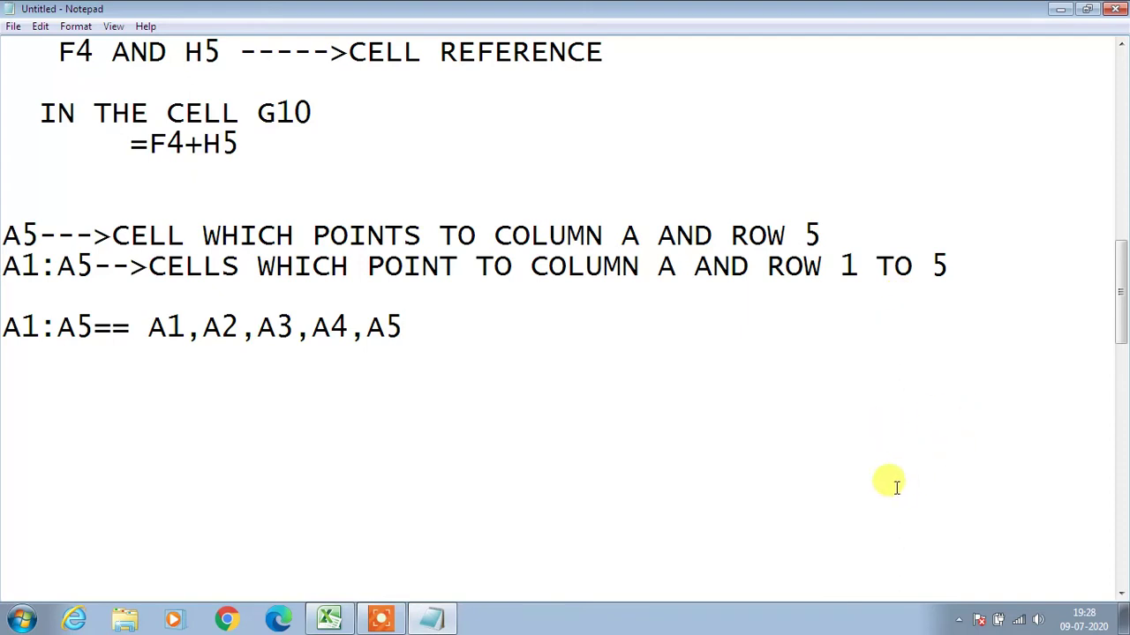
In Excel, click cells A1 through A5 one by one, then return to Notepad.
left_click(329, 620)
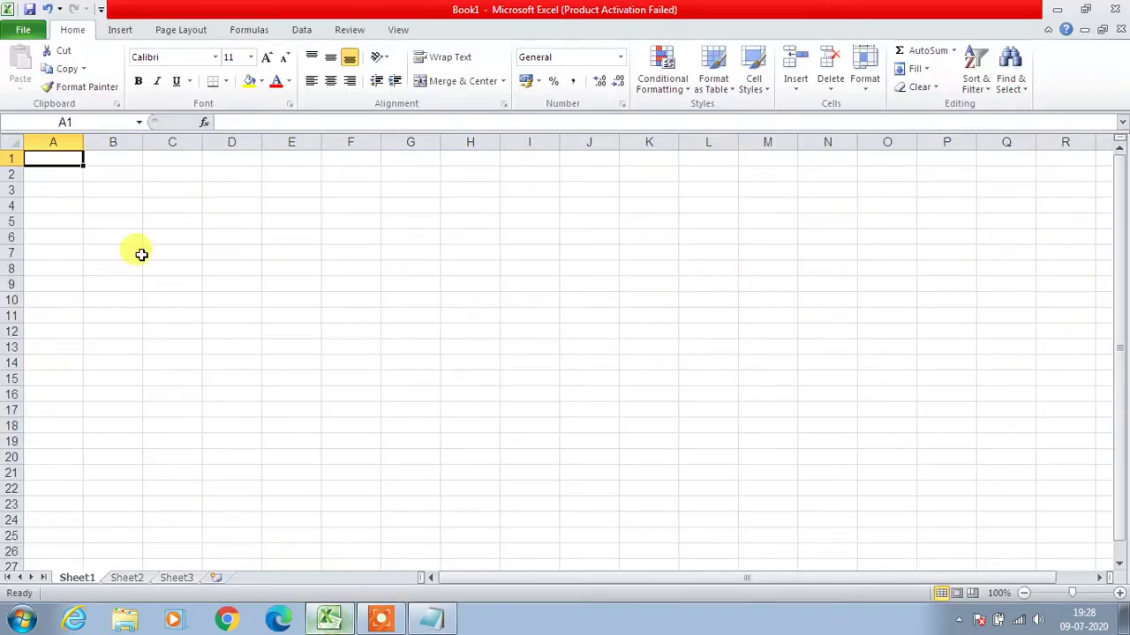
left_click(70, 180)
left_click(59, 163)
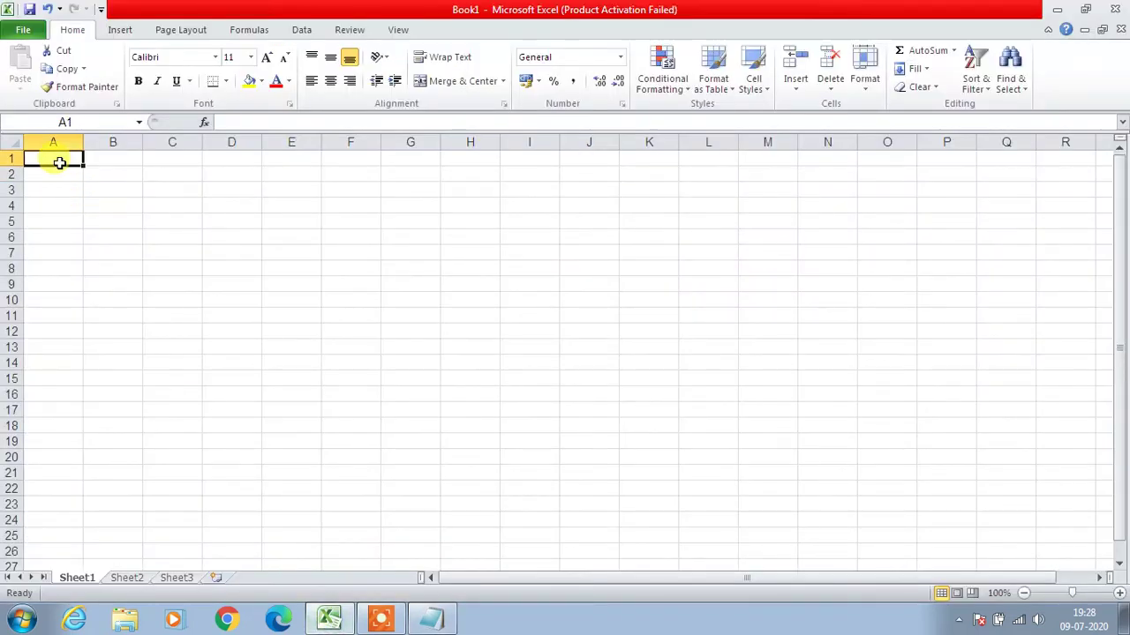
left_click(56, 174)
left_click(54, 192)
left_click(53, 206)
left_click(55, 219)
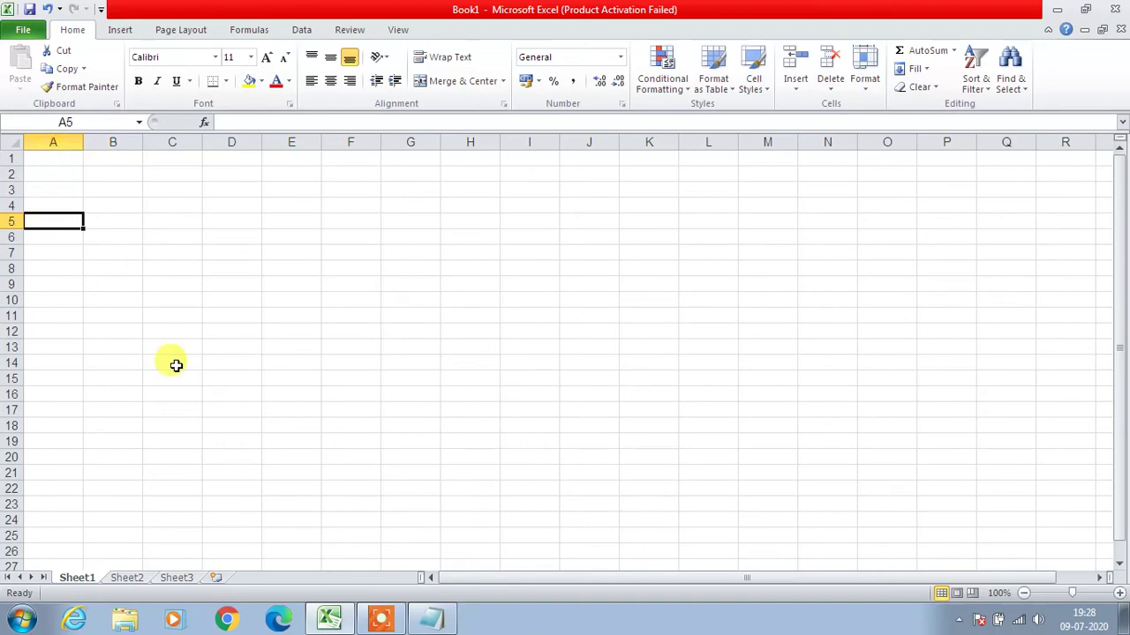
left_click(431, 620)
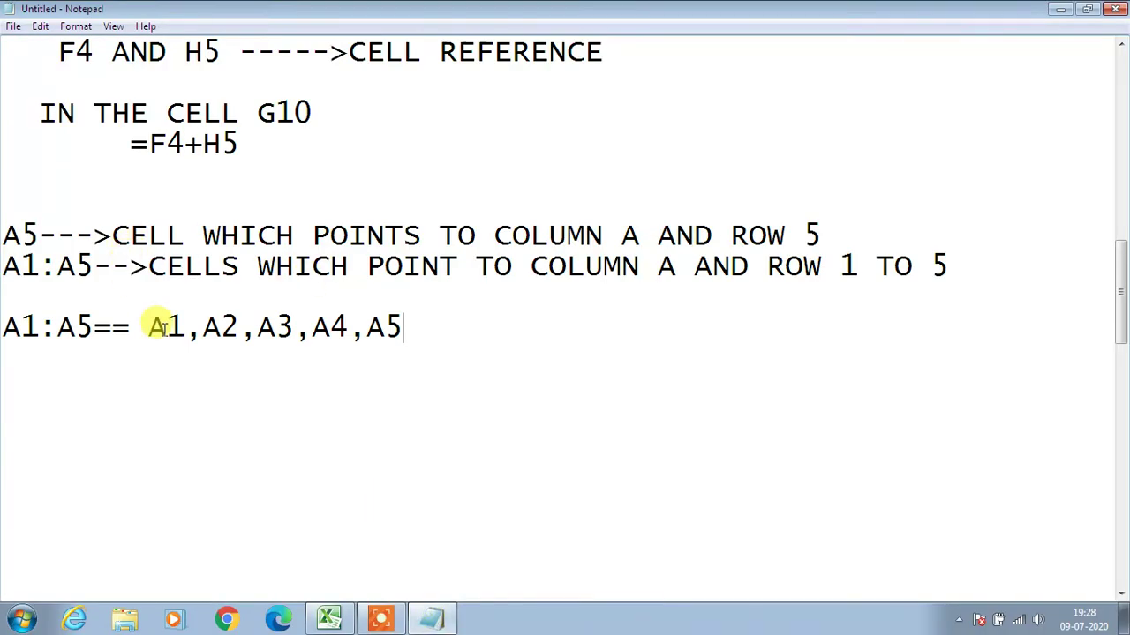
Highlight the A1:A5 reference and its expanded cells A1, A2–A4 and A5 in the notes.
left_click_drag(149, 328, 413, 325)
left_click(454, 336)
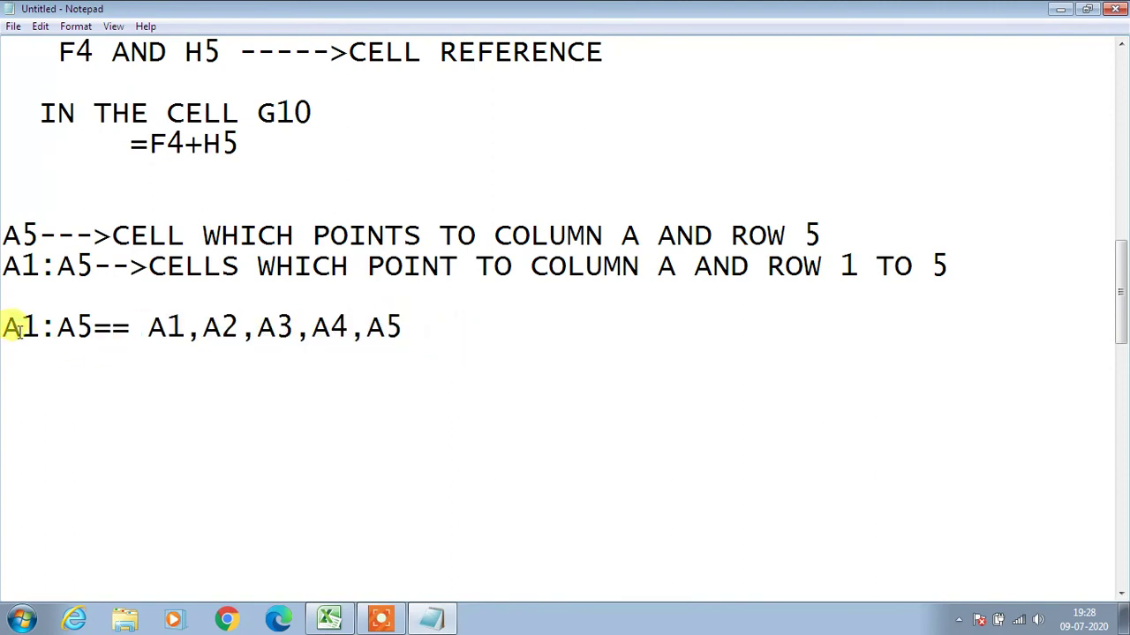
left_click_drag(4, 327, 21, 327)
left_click_drag(147, 328, 185, 327)
left_click_drag(368, 328, 422, 328)
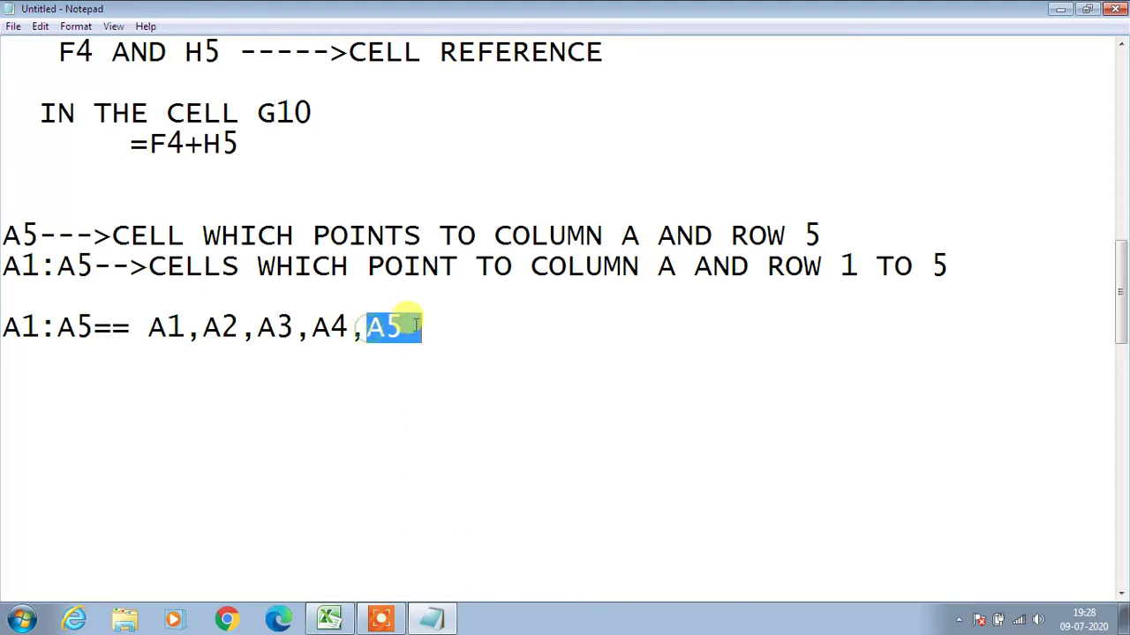
left_click_drag(202, 327, 351, 329)
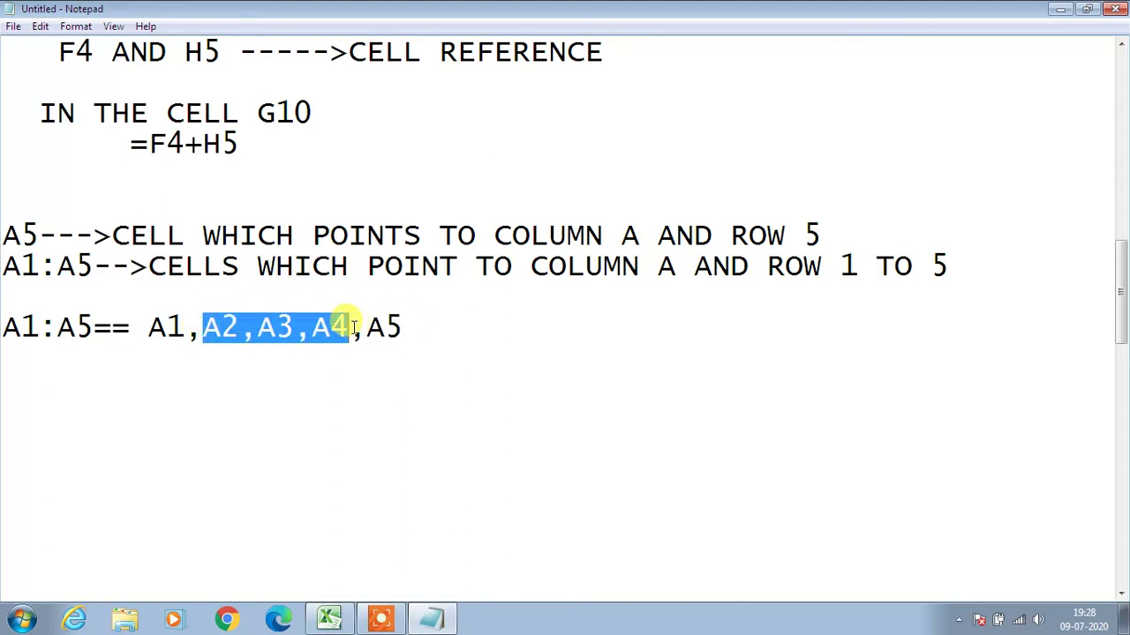
left_click(4, 328)
left_click_drag(3, 327, 42, 324)
left_click(57, 327)
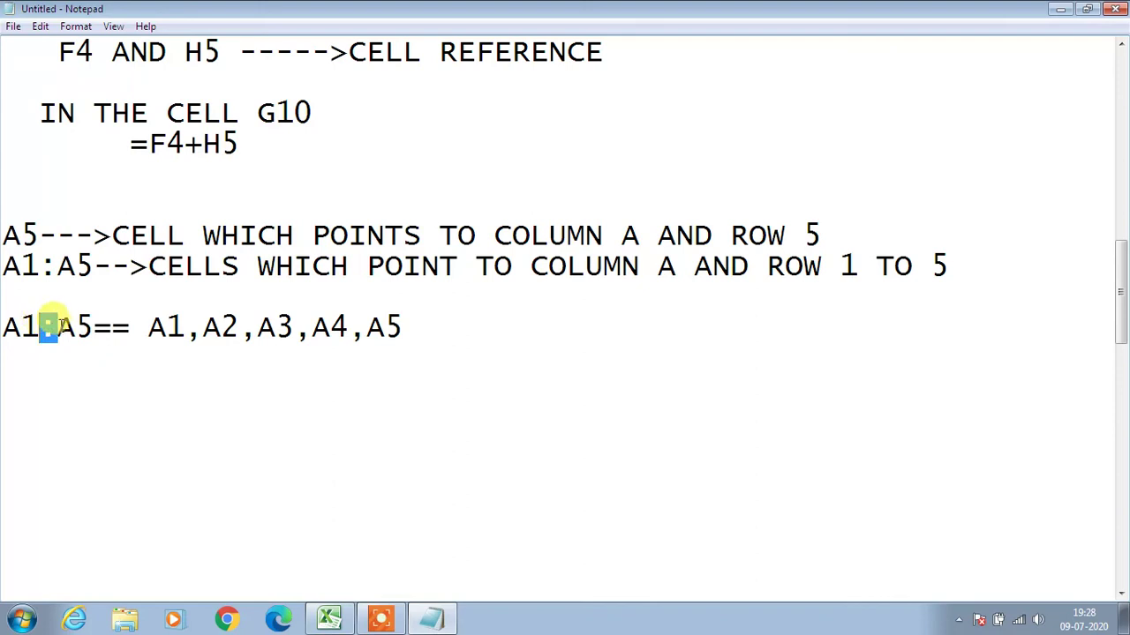
left_click_drag(6, 328, 80, 328)
left_click_drag(149, 327, 409, 326)
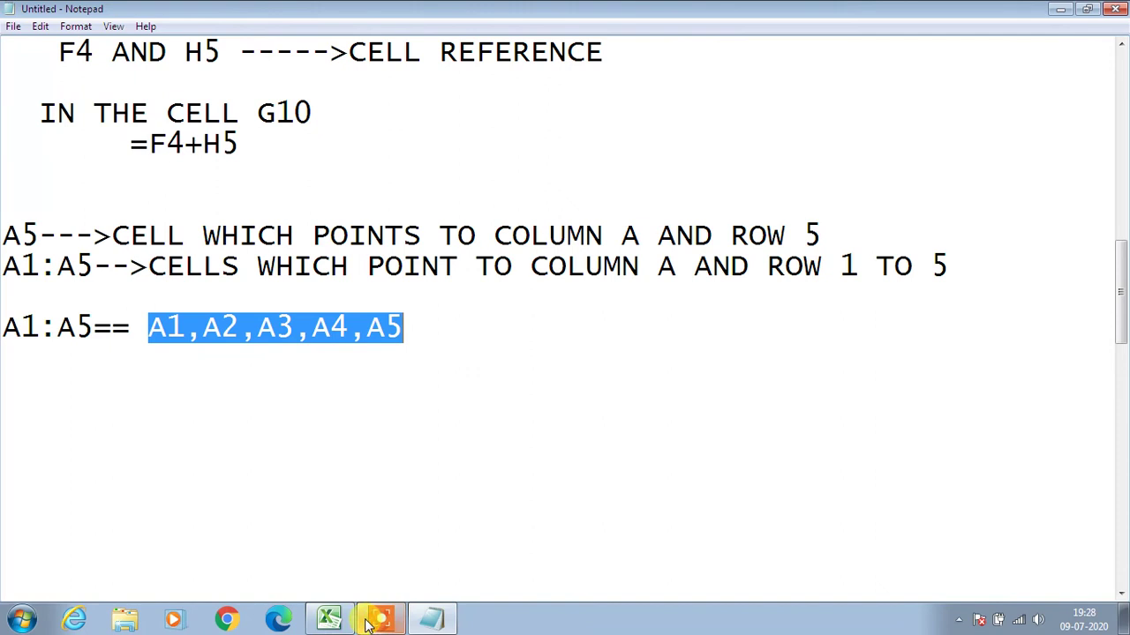
In Excel, select A1:A4, then E5:H5, and return to Notepad.
left_click(329, 620)
left_click_drag(50, 160, 50, 200)
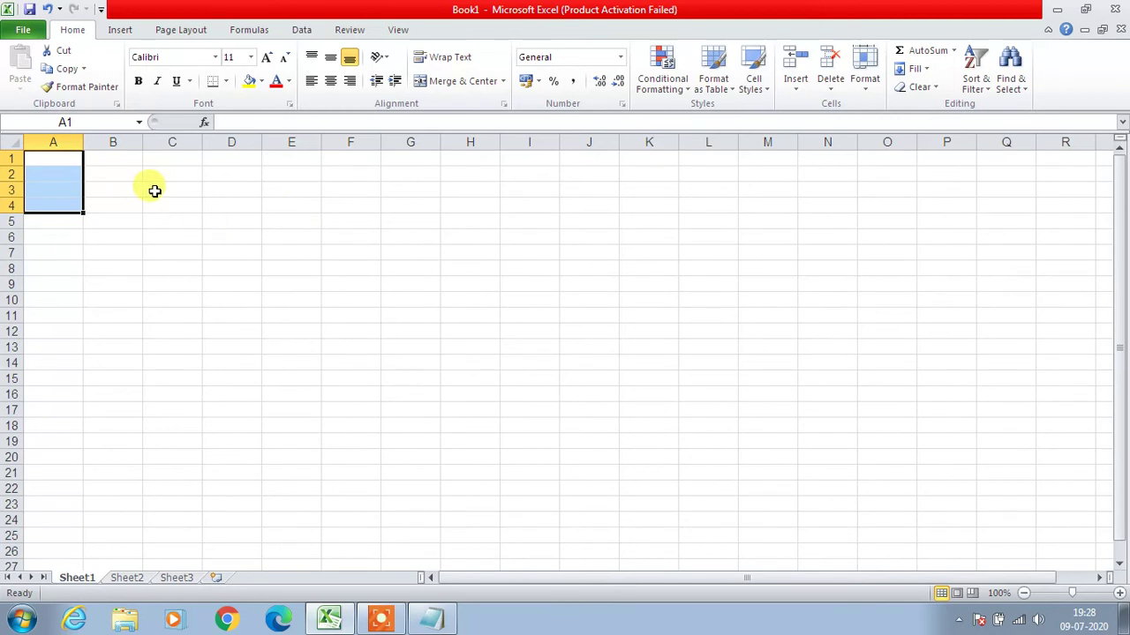
left_click(279, 220)
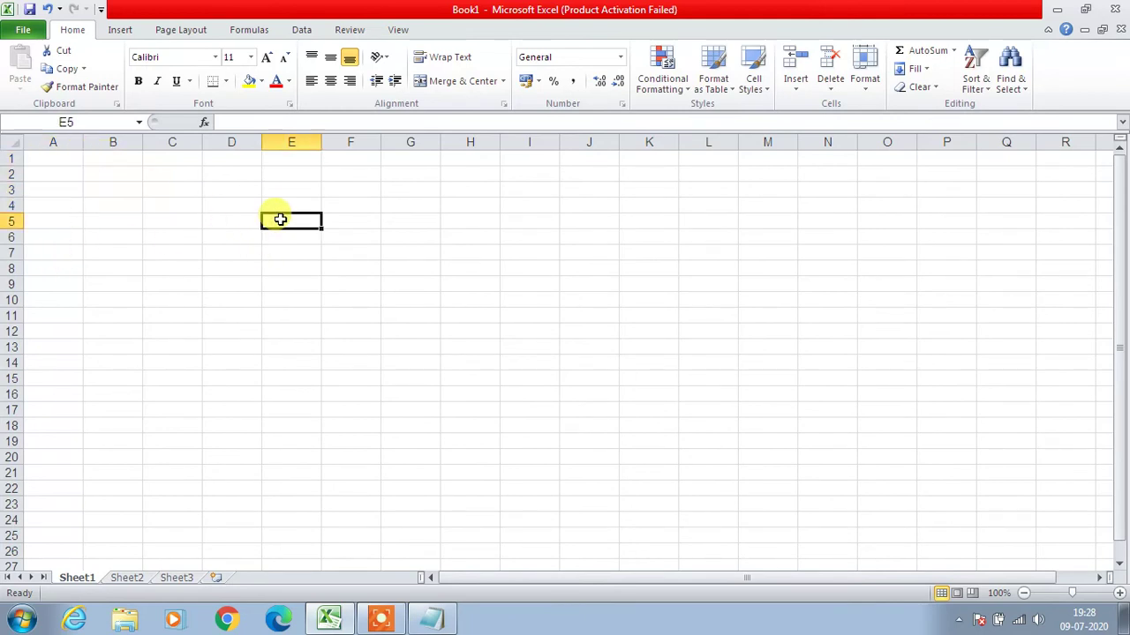
left_click_drag(282, 220, 455, 221)
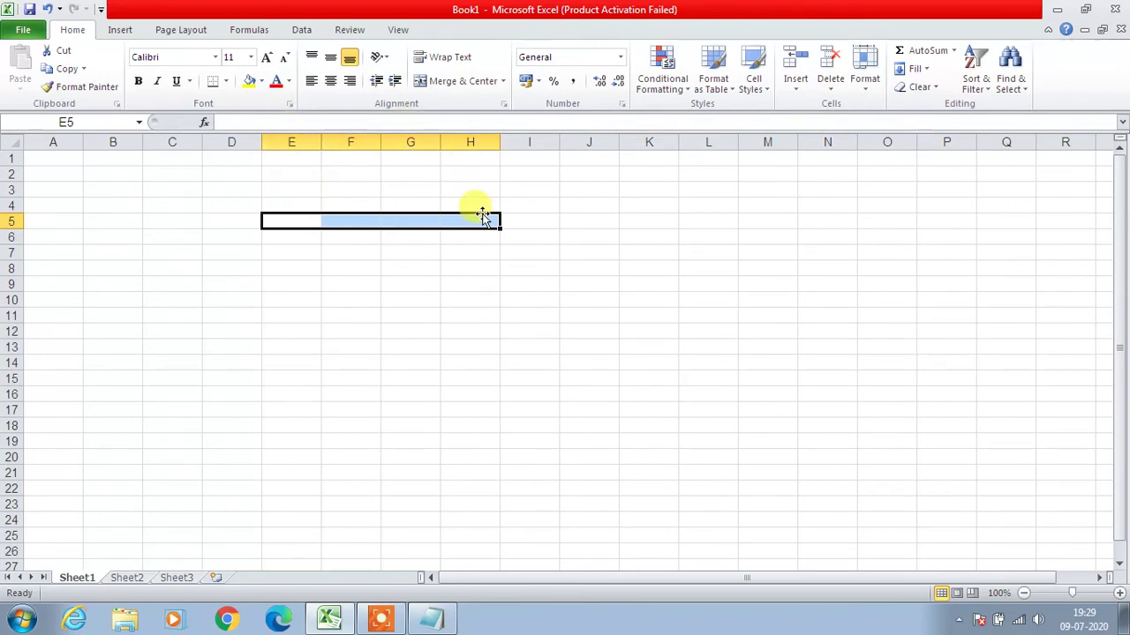
left_click(431, 620)
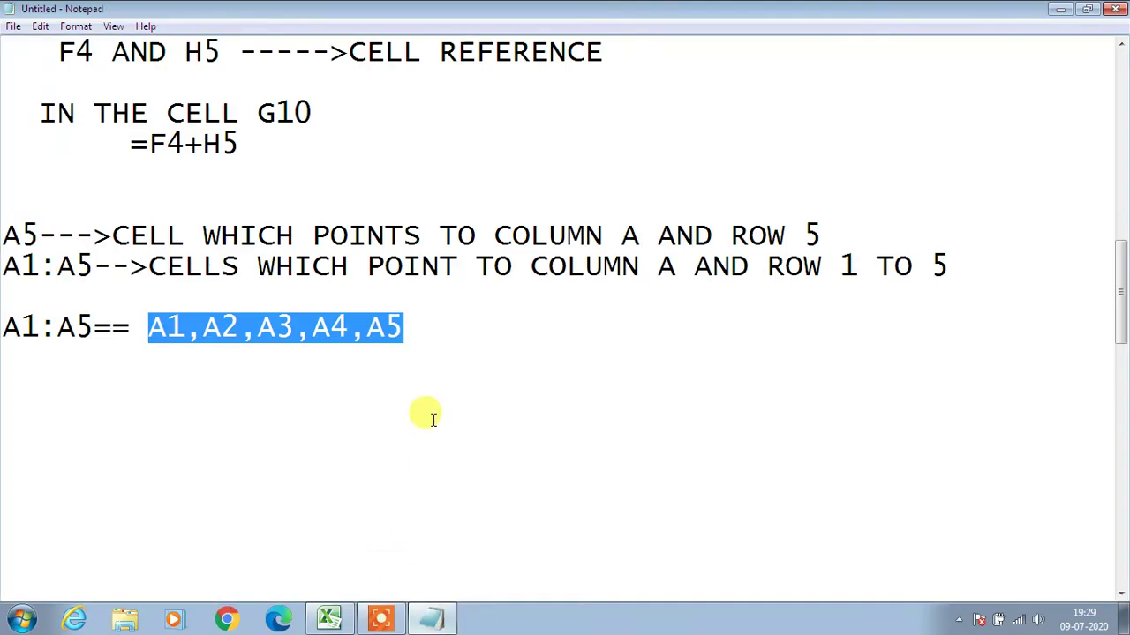
Start a new notes line with 'E', checking the spreadsheet's E5:H5 selection along the way.
left_click(474, 351)
left_click(476, 340)
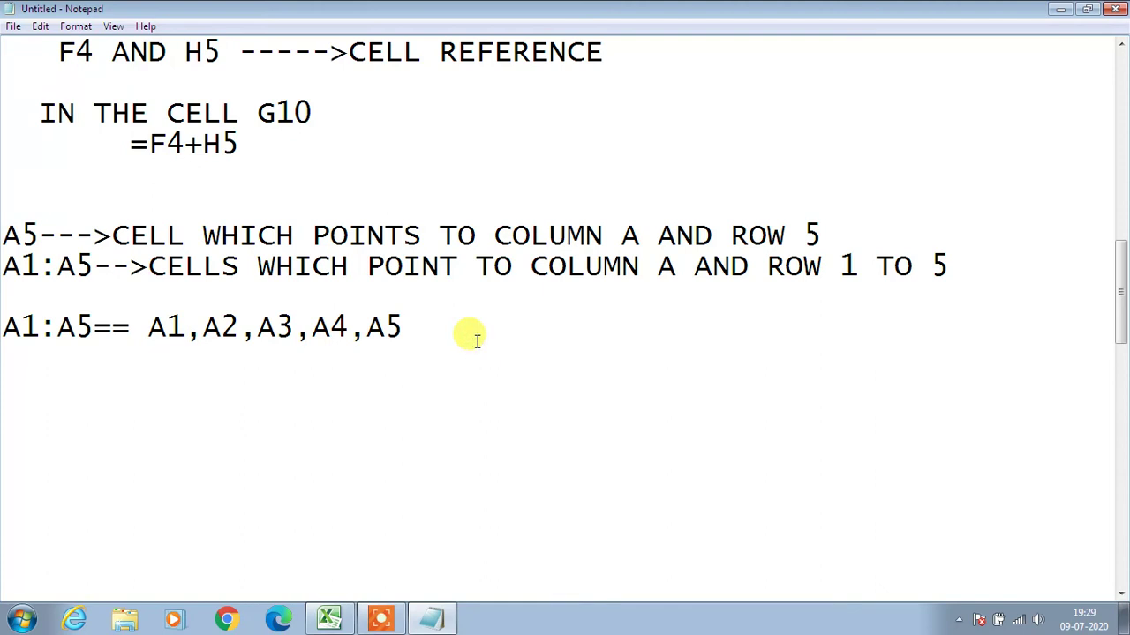
key("Return")
key("Return")
key("Return")
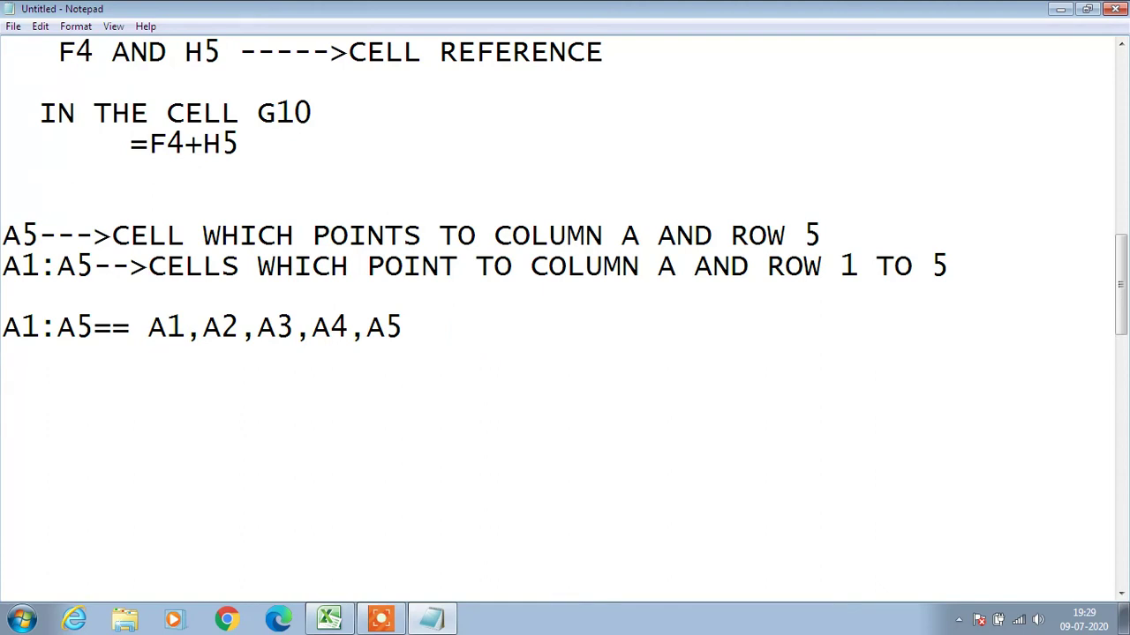
type("E")
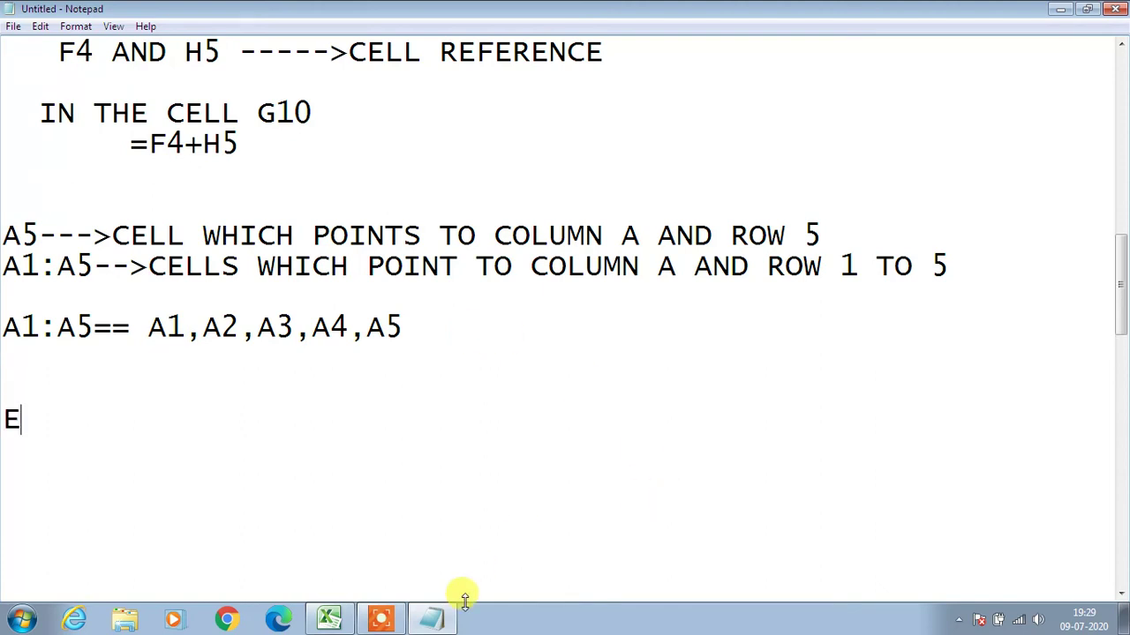
left_click(446, 624)
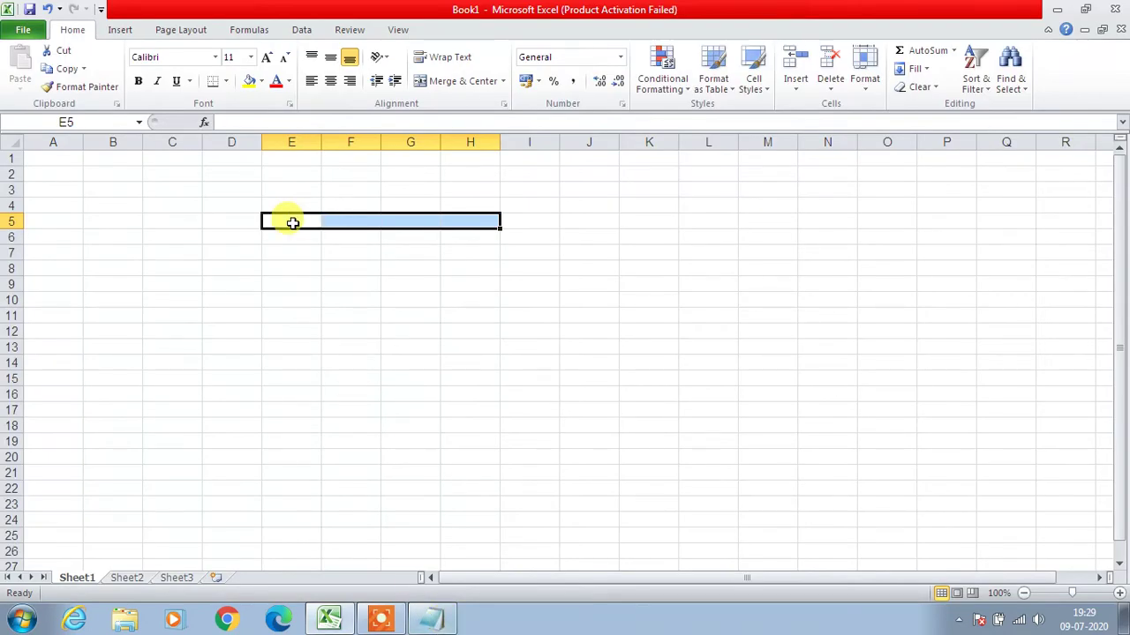
left_click(331, 621)
left_click(415, 622)
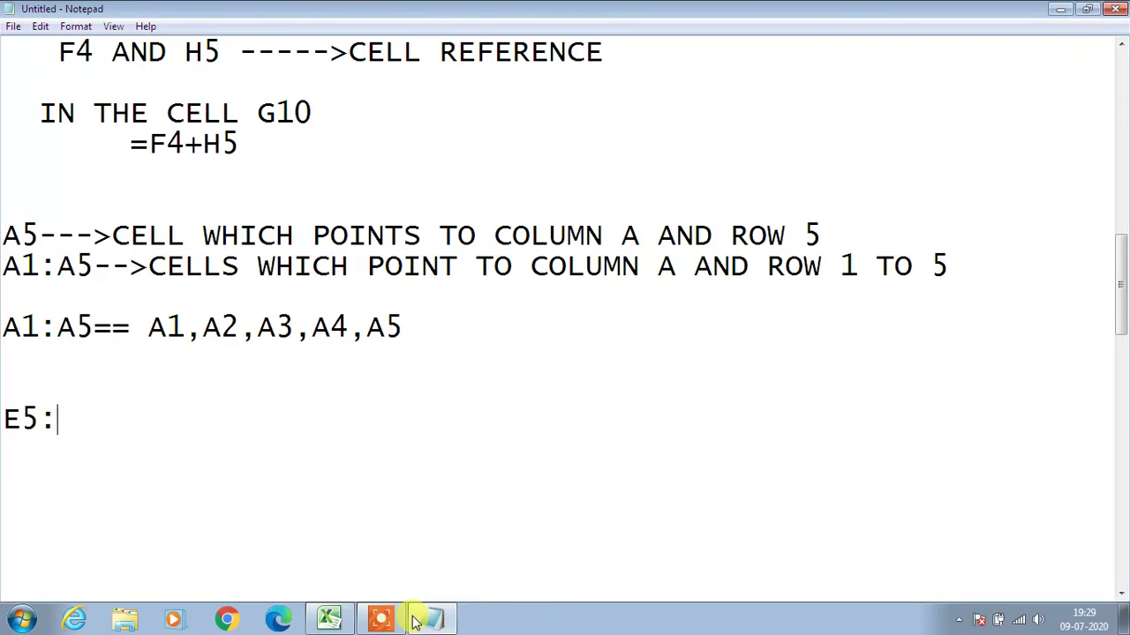
left_click(415, 621)
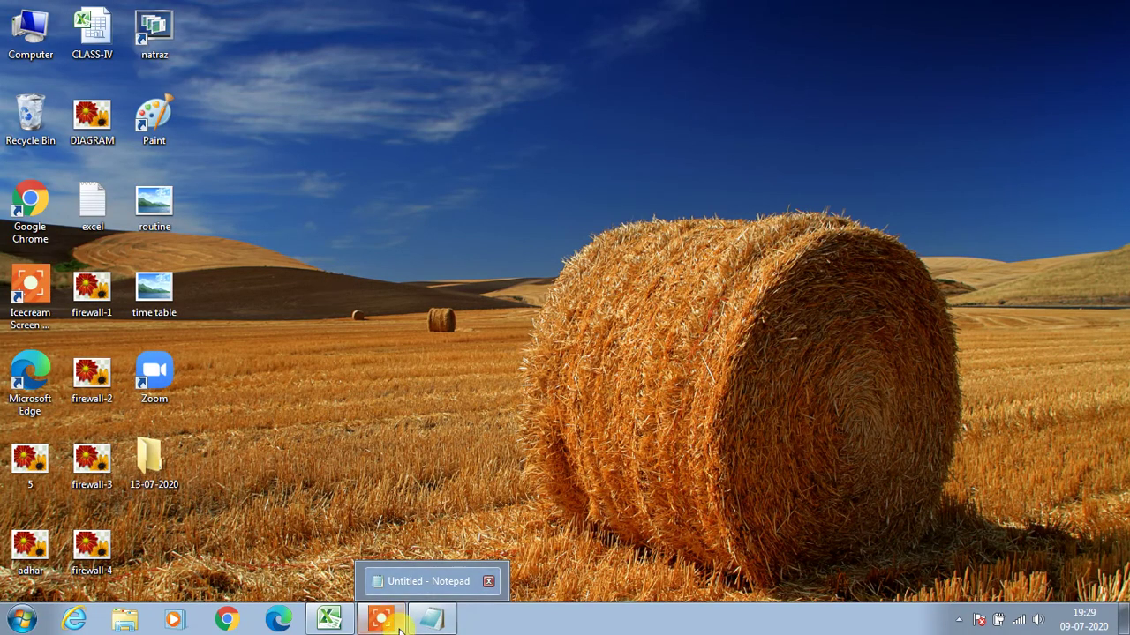
left_click(341, 623)
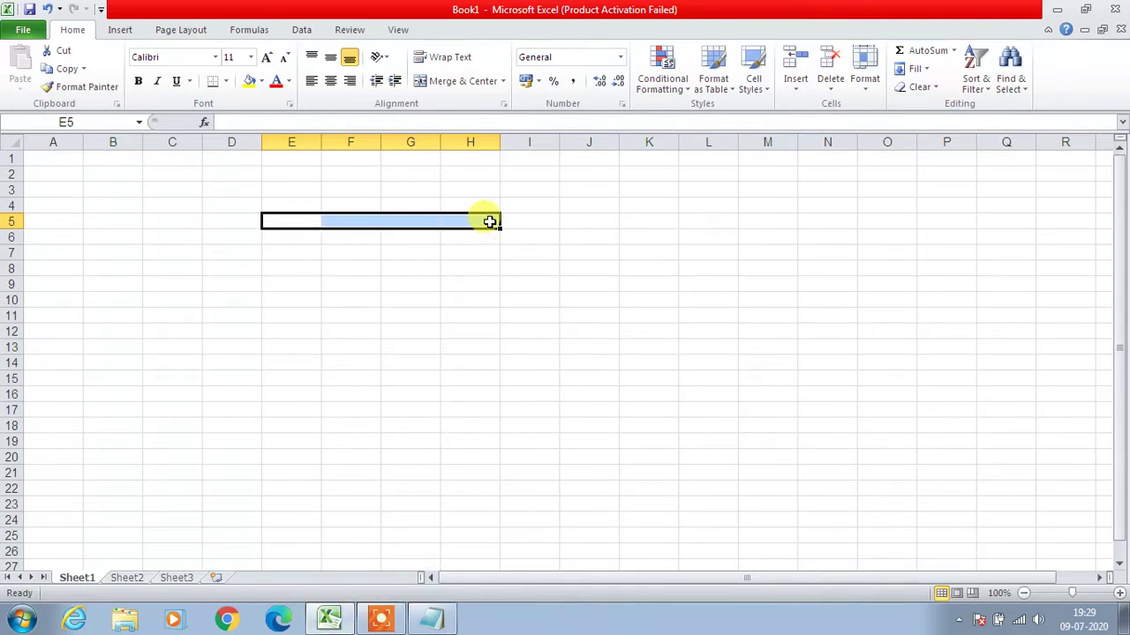
left_click(432, 622)
Complete the line as 'E5:H5===E5,F5,G5,H5', highlight its cell list and range, then return to Excel.
type("H5")
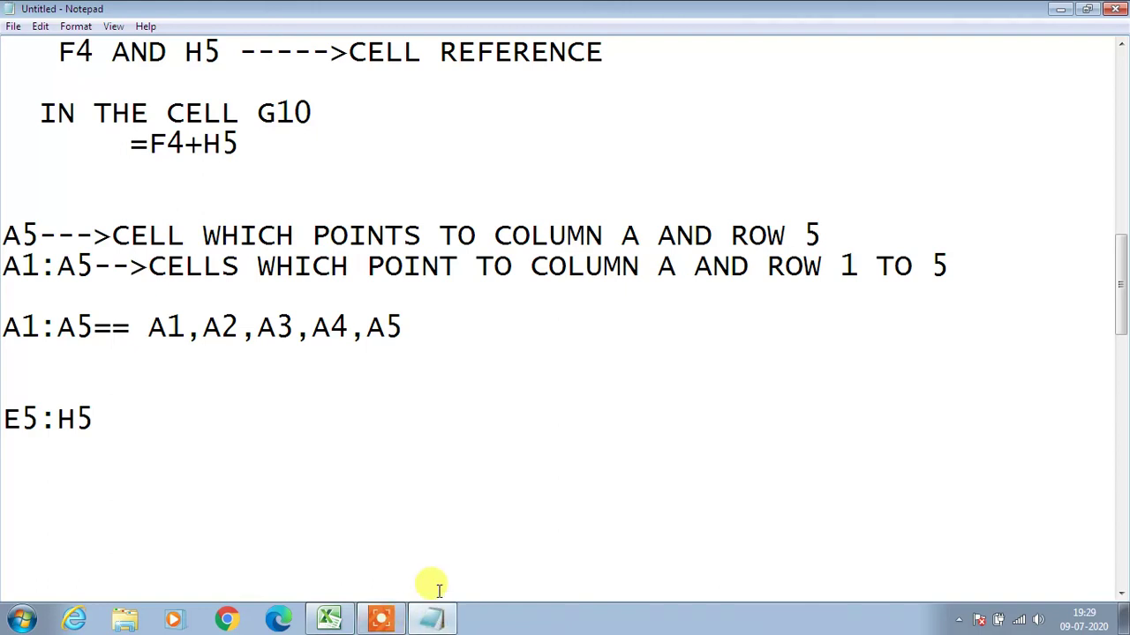
type("=")
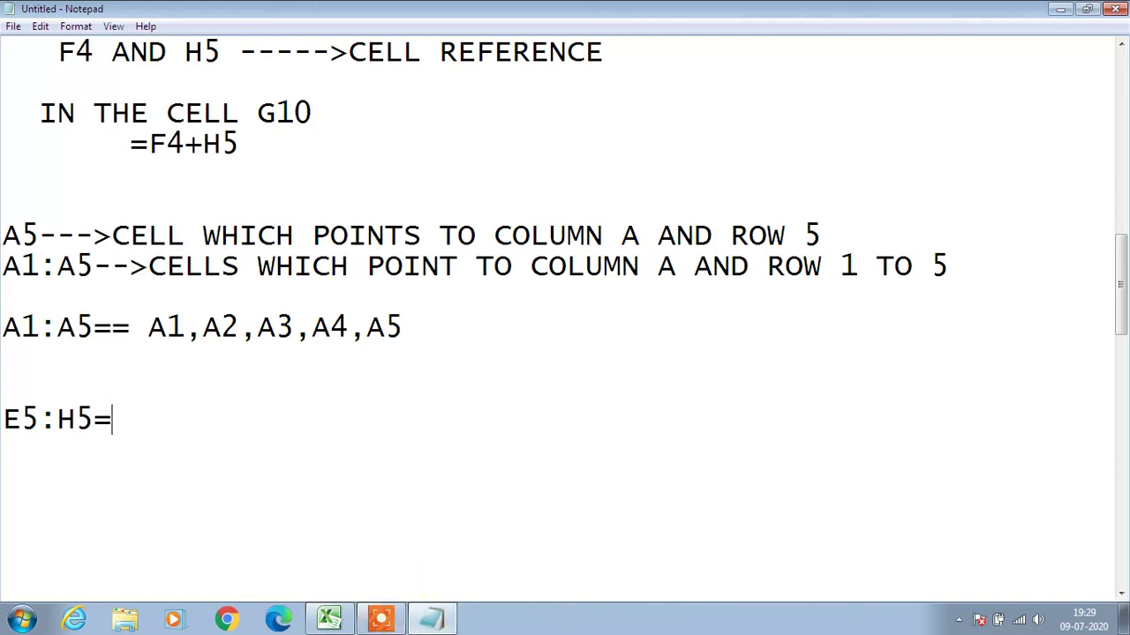
type("==E5")
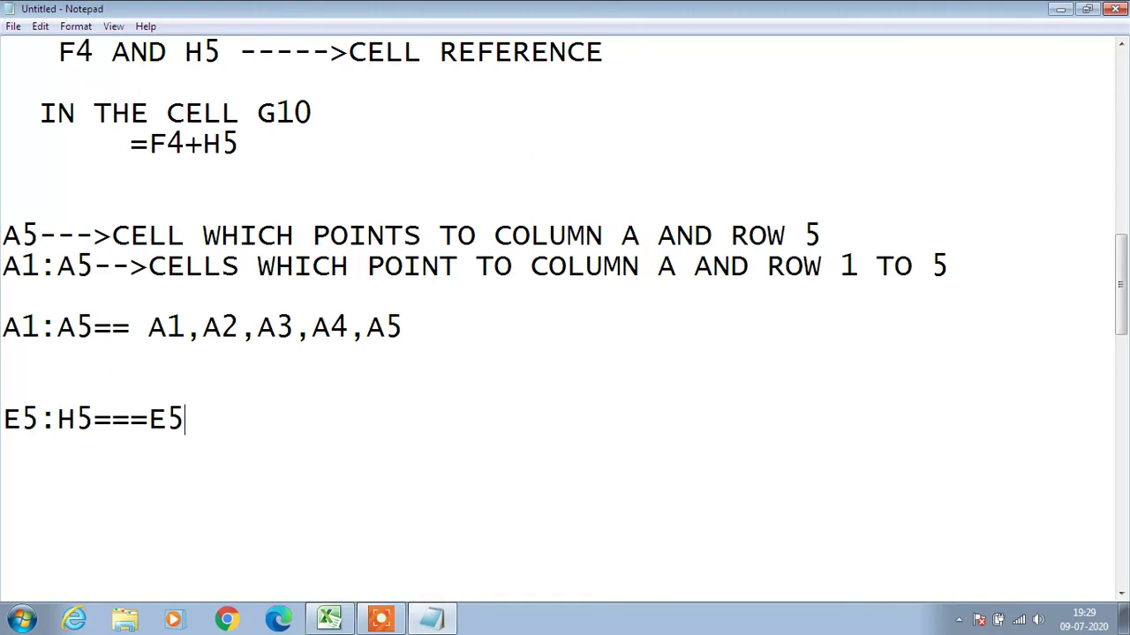
type(",F5,G5,H5")
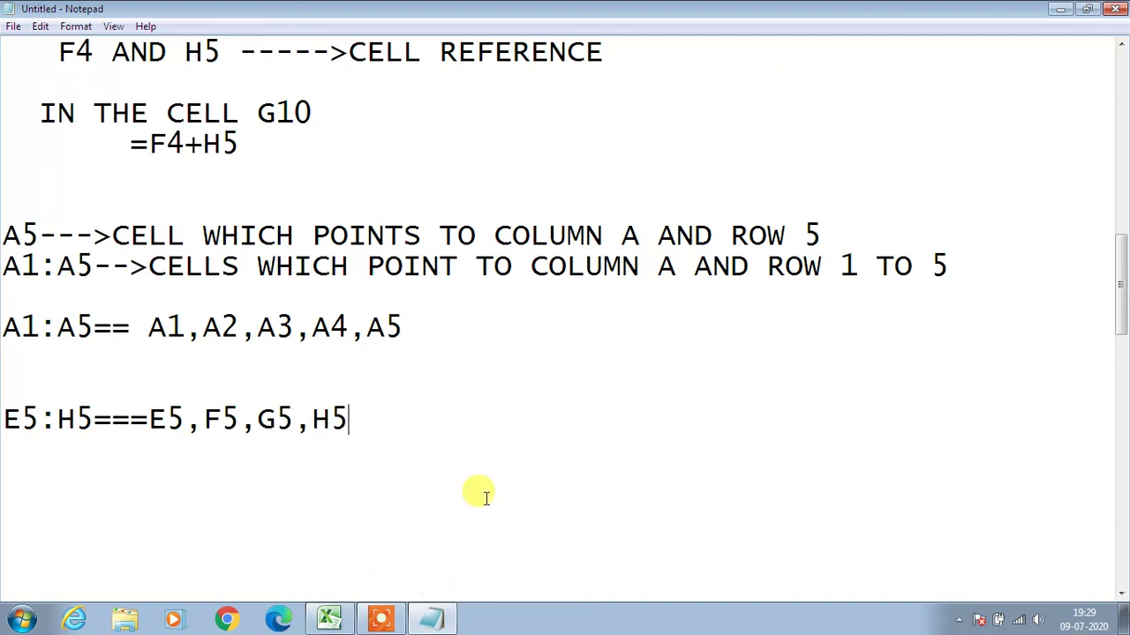
left_click_drag(353, 422, 156, 431)
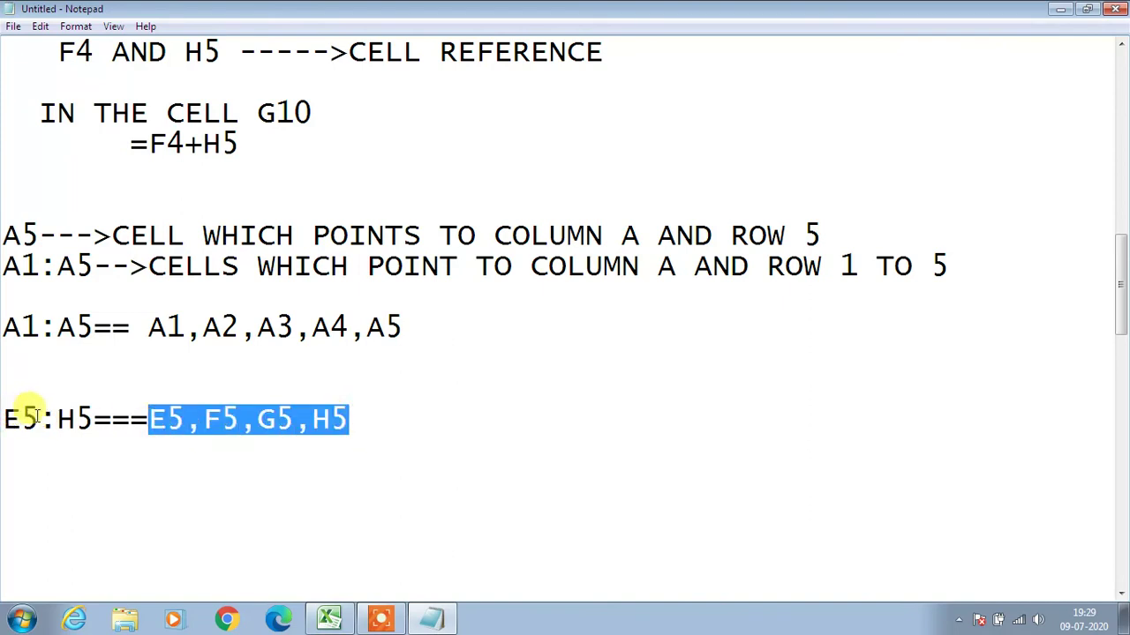
left_click_drag(94, 420, 3, 431)
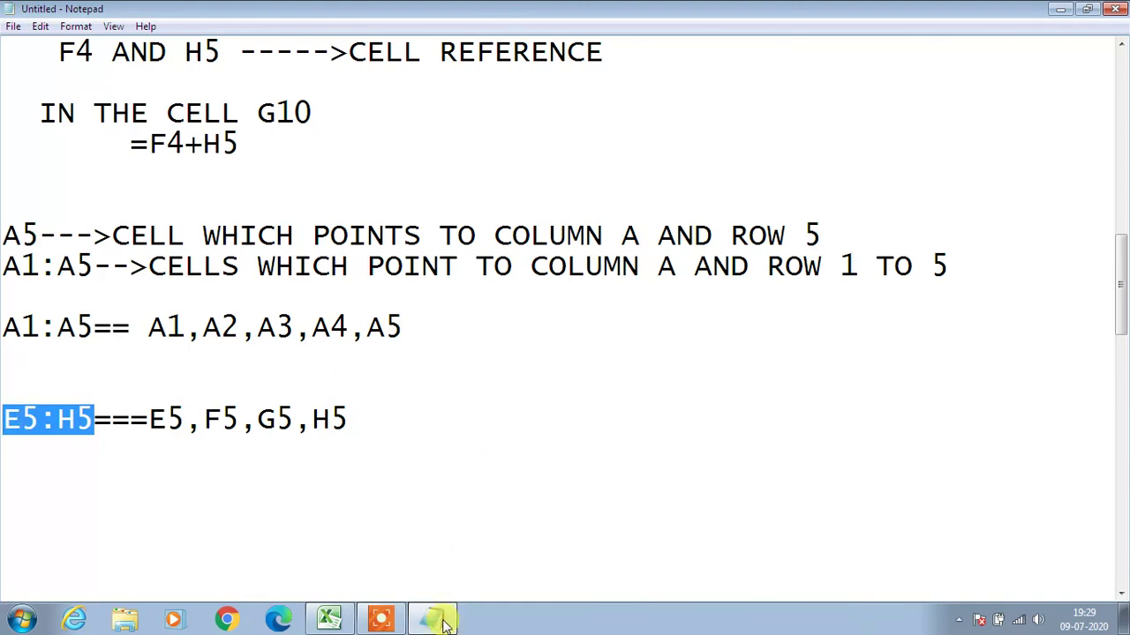
mouse_move(446, 625)
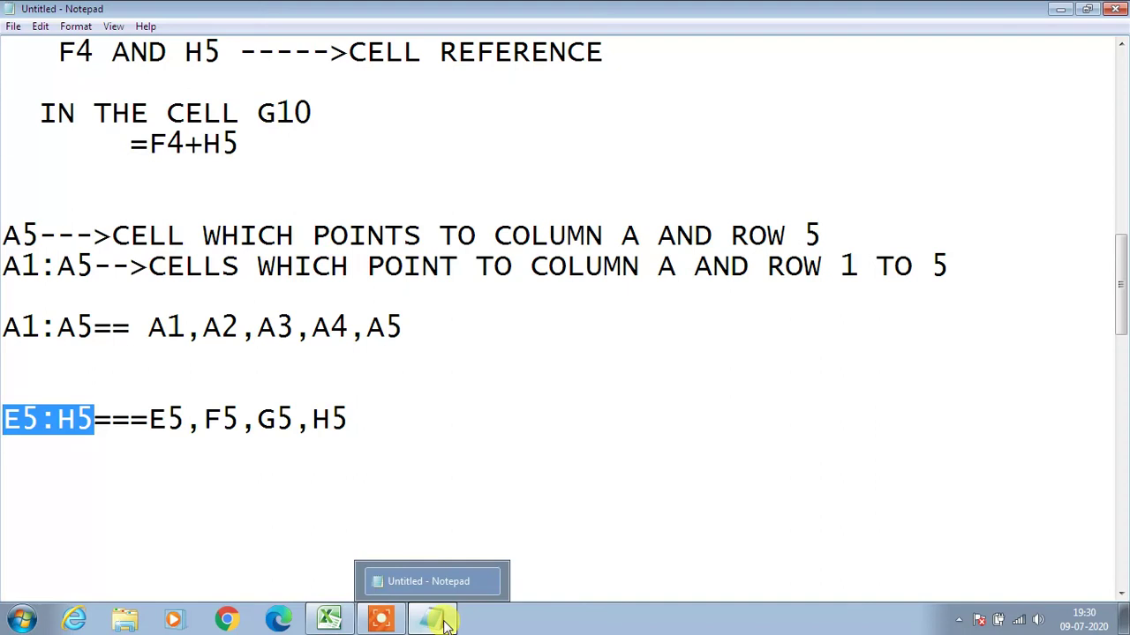
left_click(331, 620)
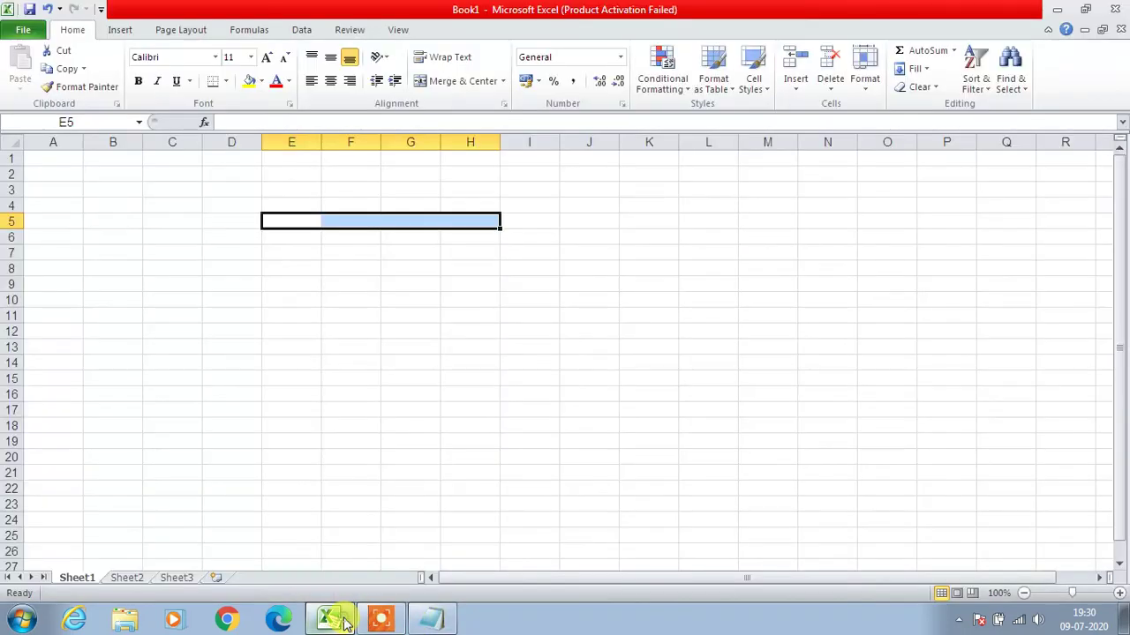
Select F4:H4, then use Go To with reference F5:H5 to select F5:H5.
left_click(611, 429)
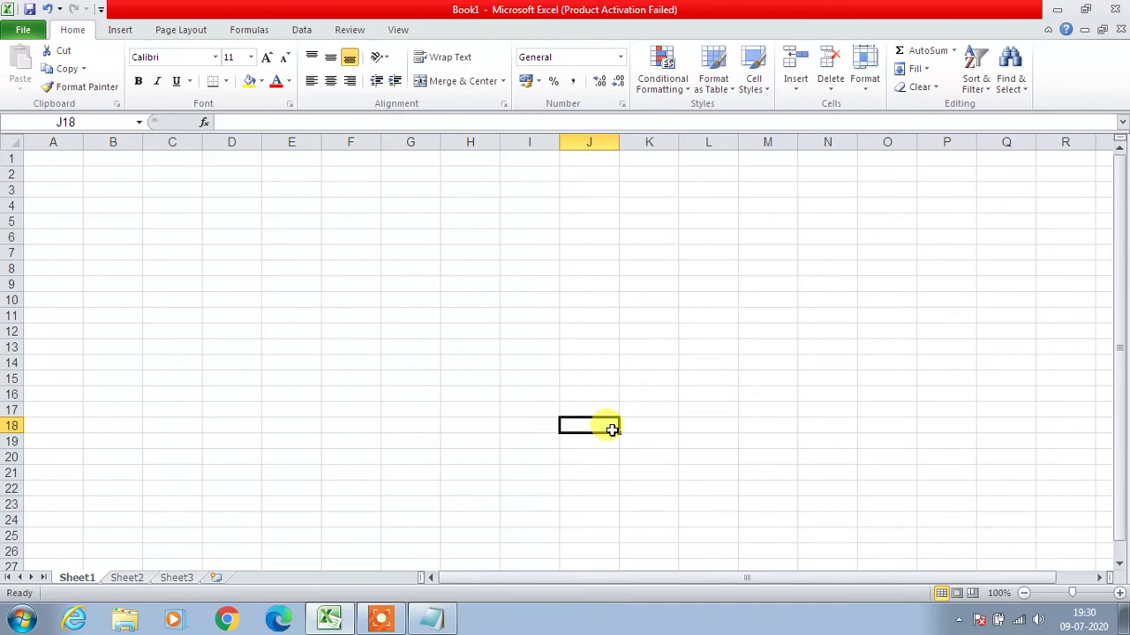
left_click_drag(328, 203, 465, 203)
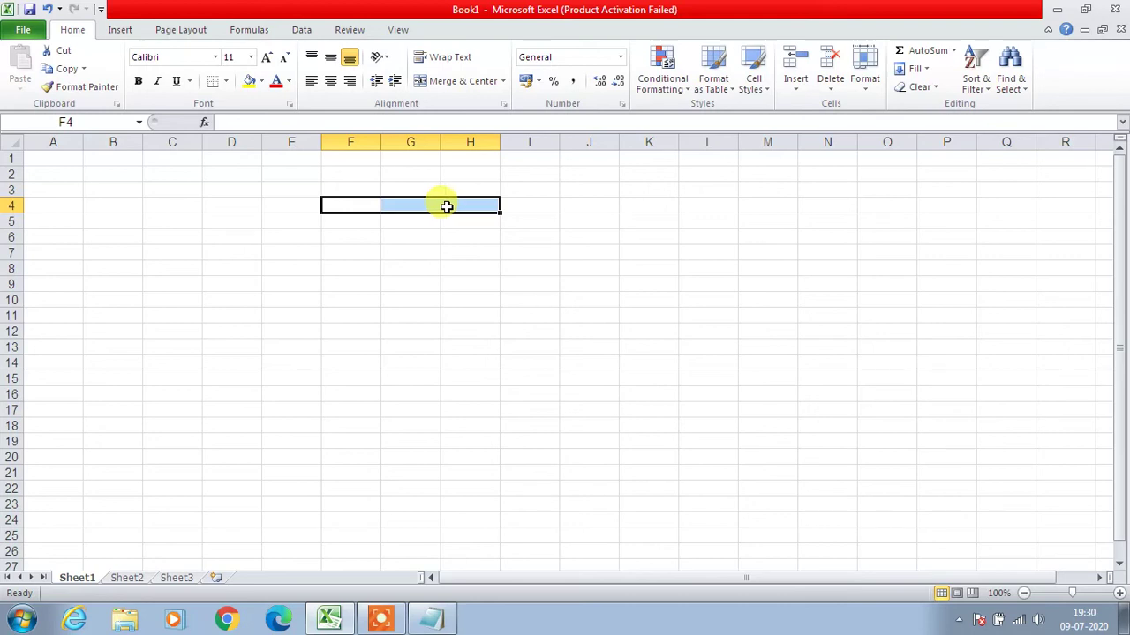
left_click(1021, 92)
left_click(1028, 145)
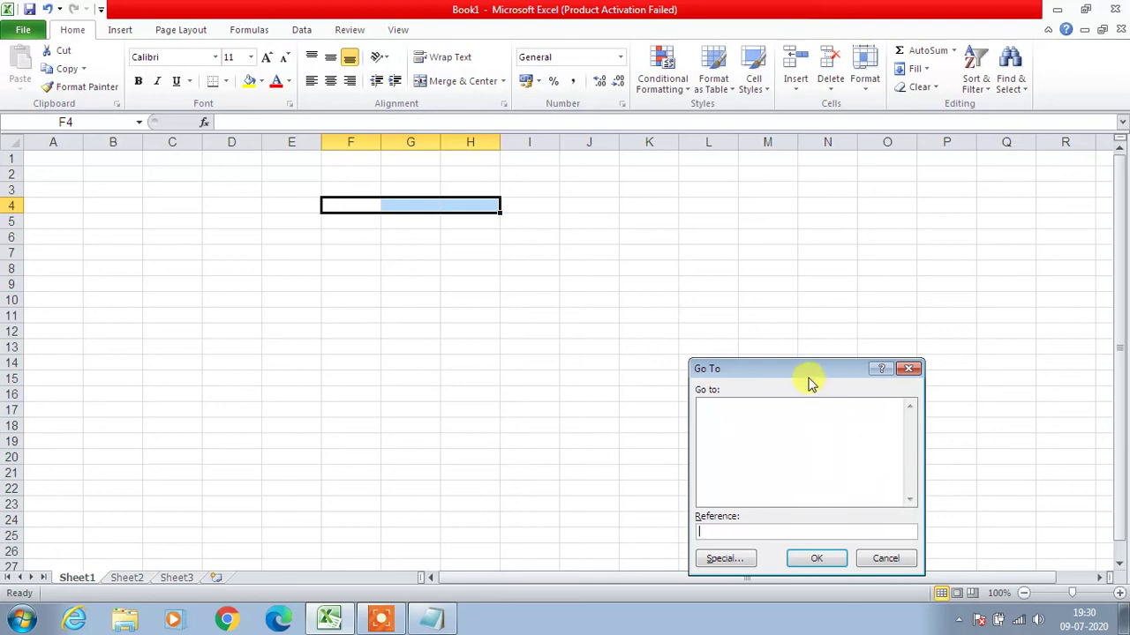
left_click_drag(807, 376, 803, 296)
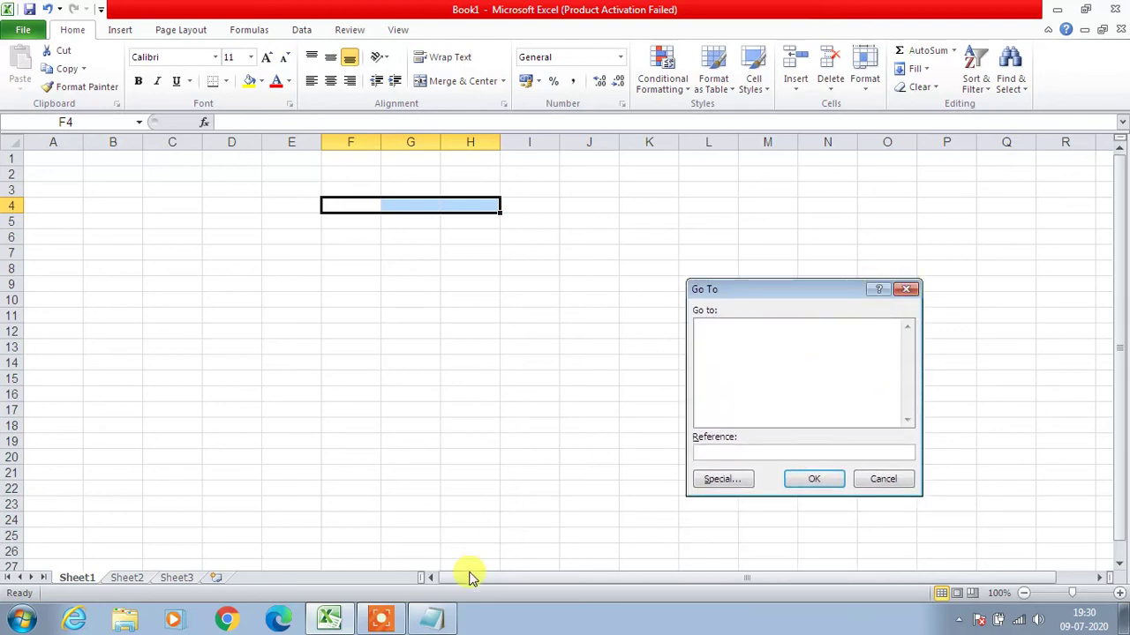
left_click(432, 620)
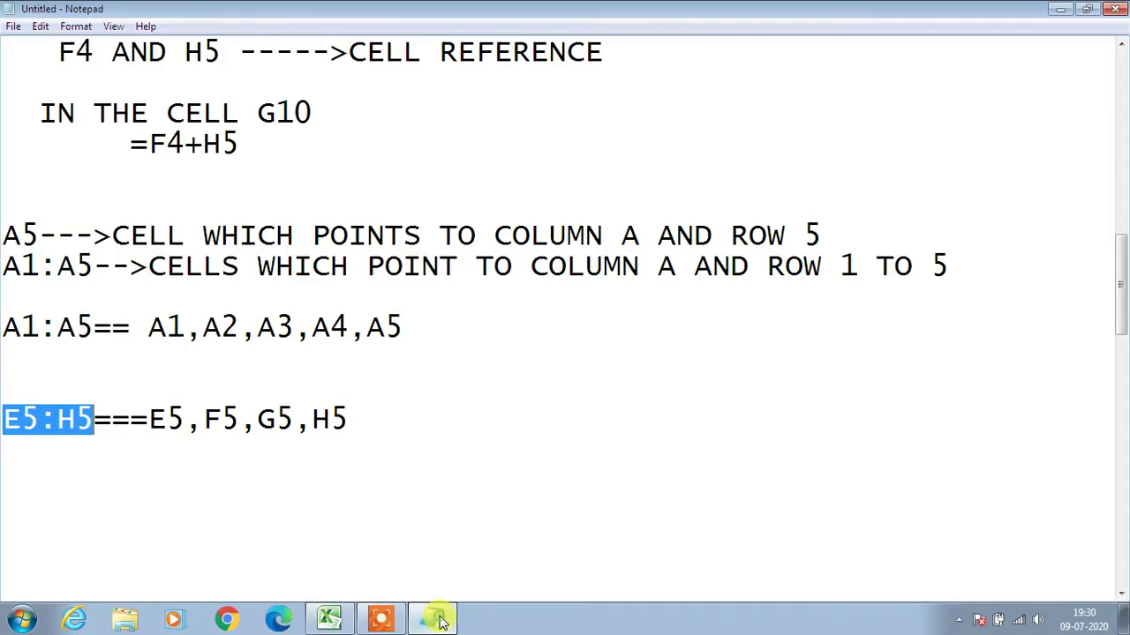
left_click(347, 621)
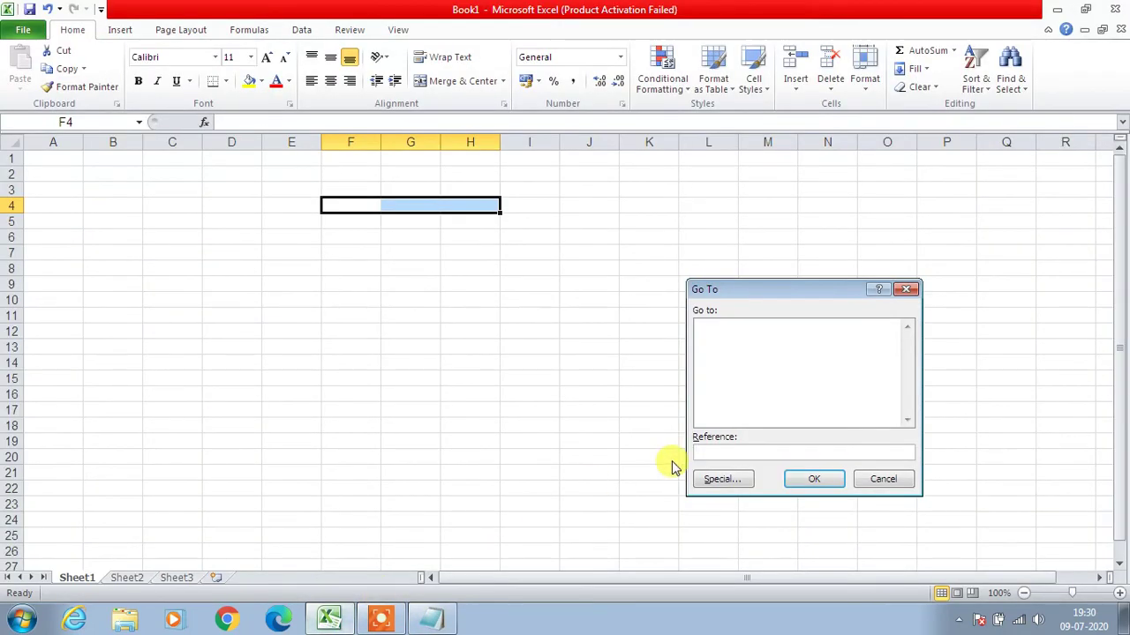
type("F5:H5")
left_click(815, 483)
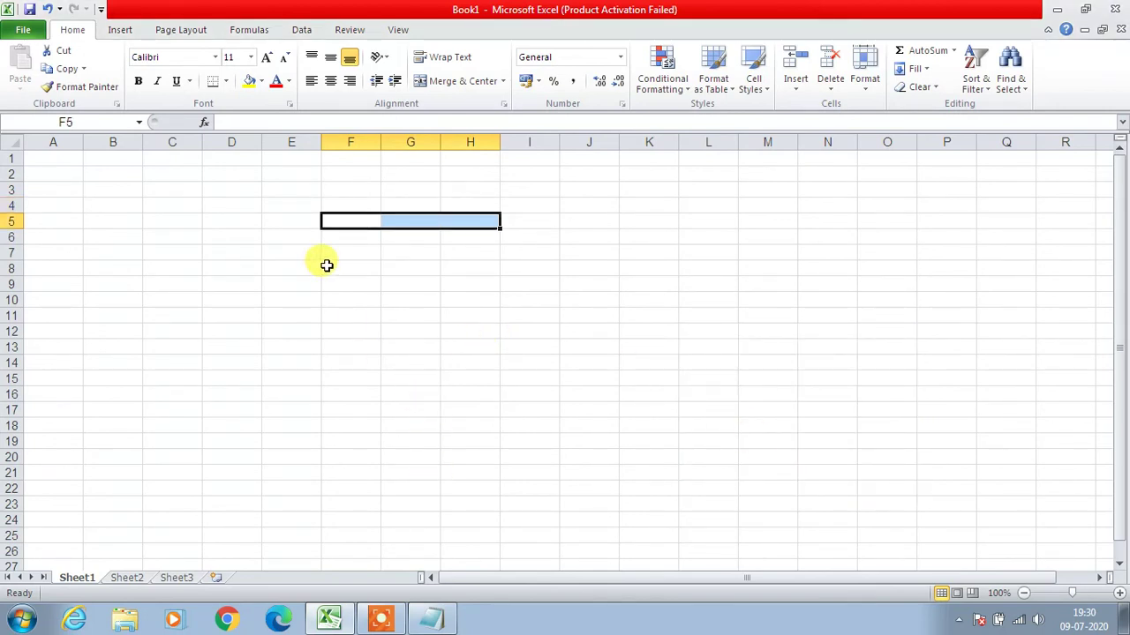
Select K12, then use Go To to jump to cell G10.
left_click(623, 324)
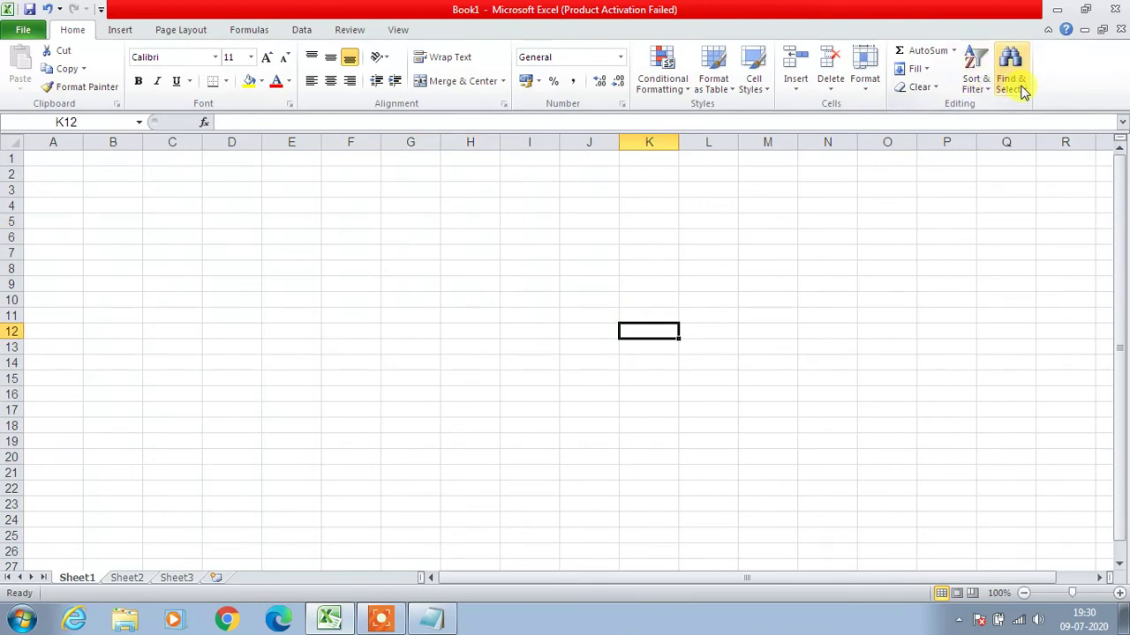
left_click(1016, 88)
left_click(1024, 143)
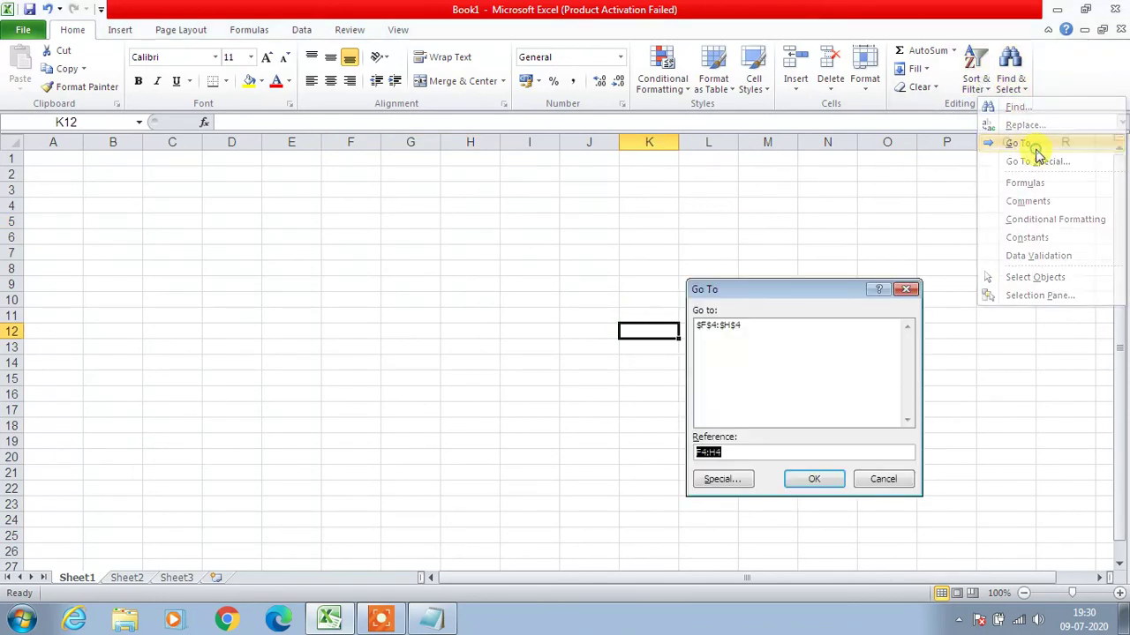
left_click(750, 452)
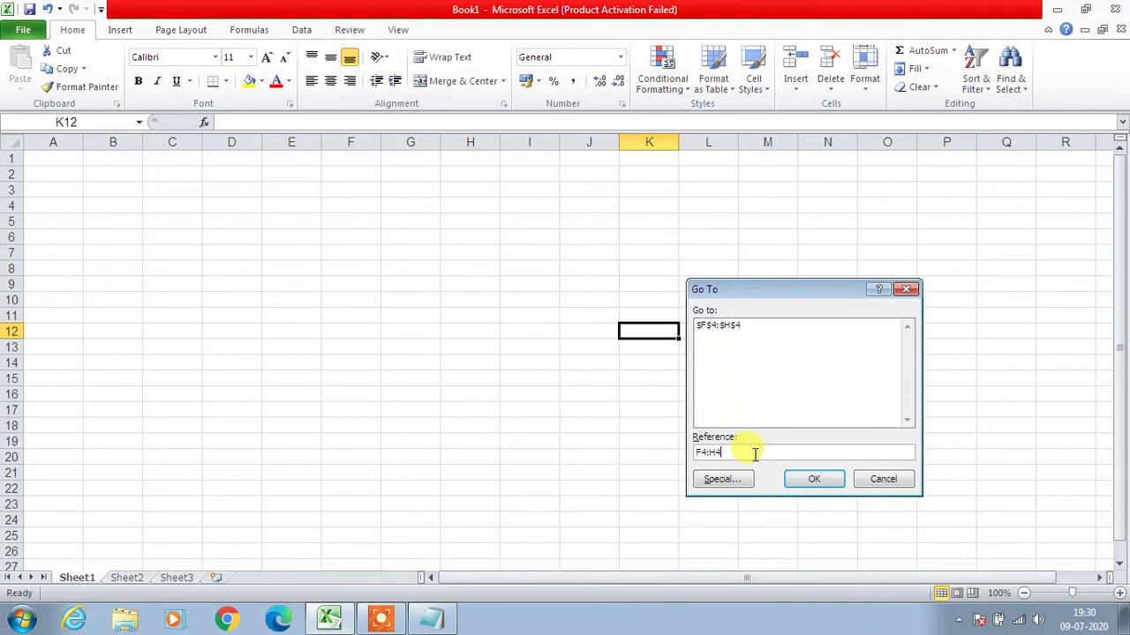
key("BackSpace")
key("BackSpace")
key("BackSpace")
key("BackSpace")
key("BackSpace")
type("G10")
left_click(810, 478)
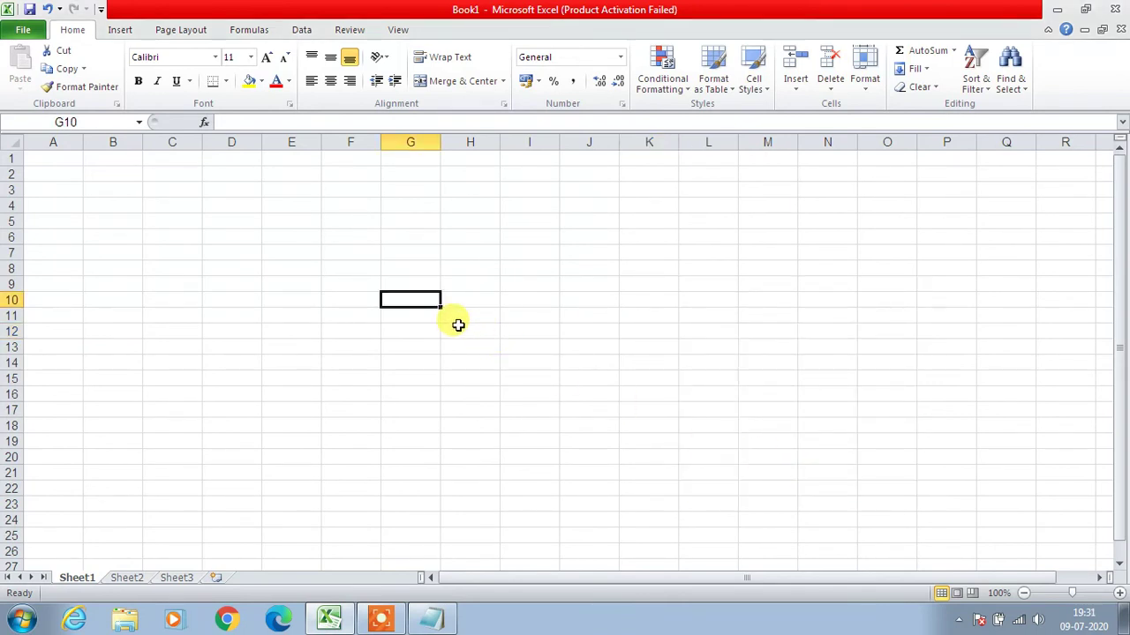
Use Go To with reference F10:D20 to select the block D10:F20.
left_click(1026, 92)
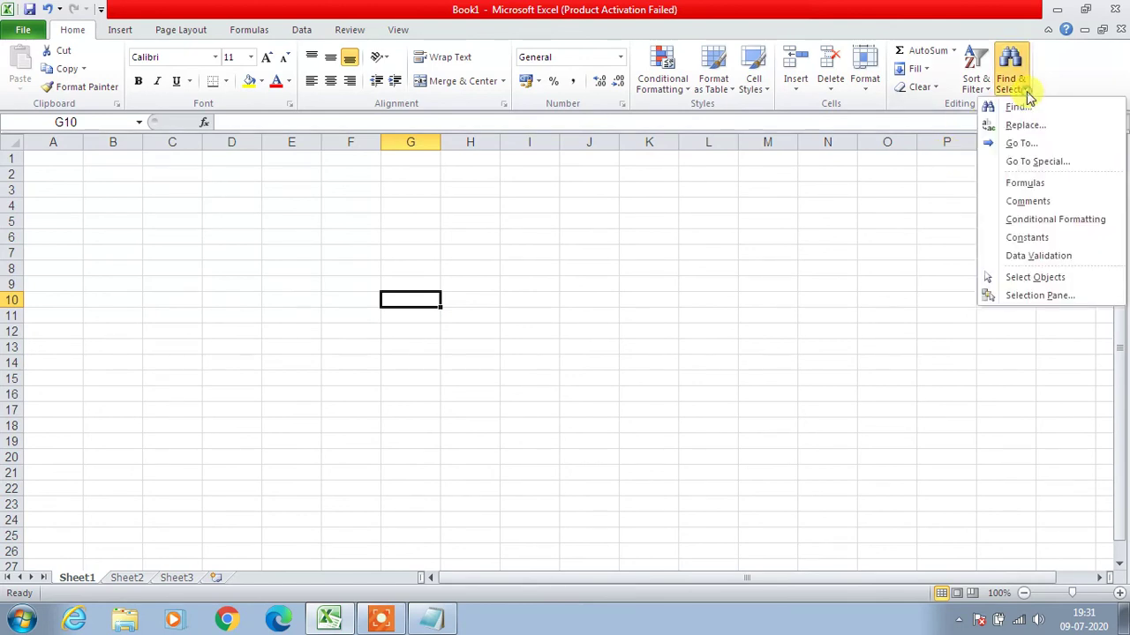
left_click(1023, 144)
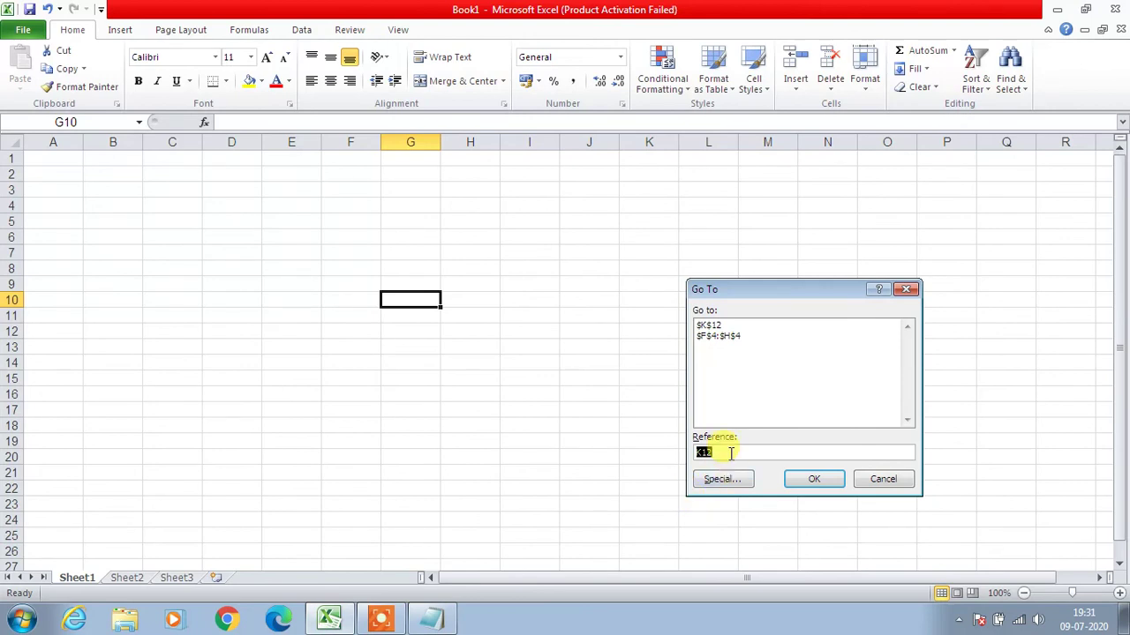
type("F10:D20")
left_click(813, 484)
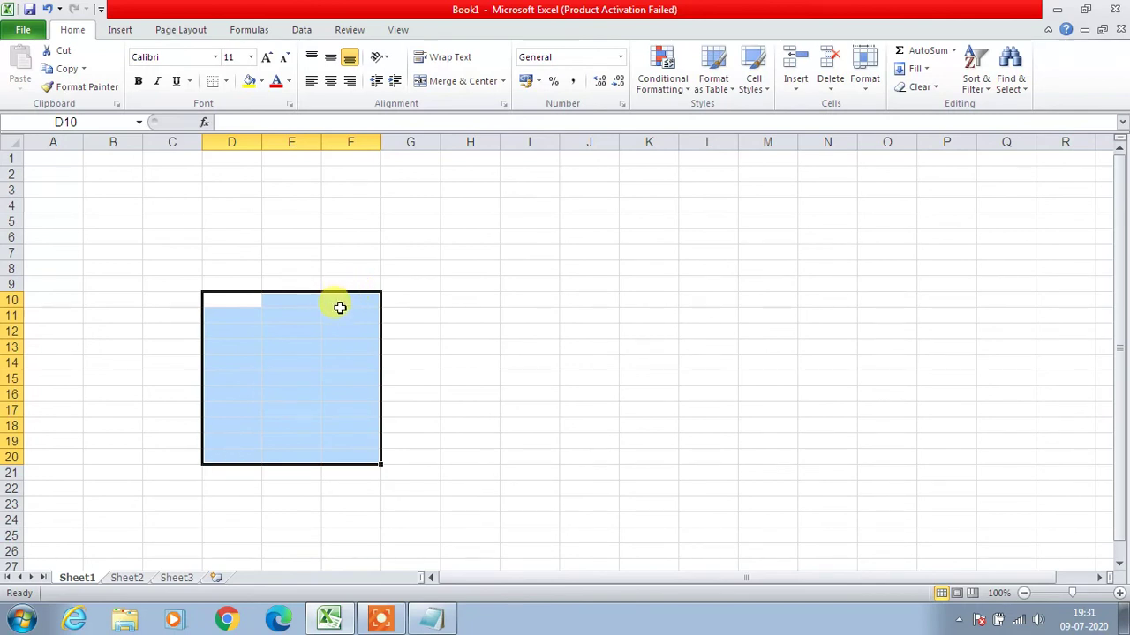
Launch Snipping Tool from the Start menu and minimize it.
left_click(21, 620)
left_click(30, 354)
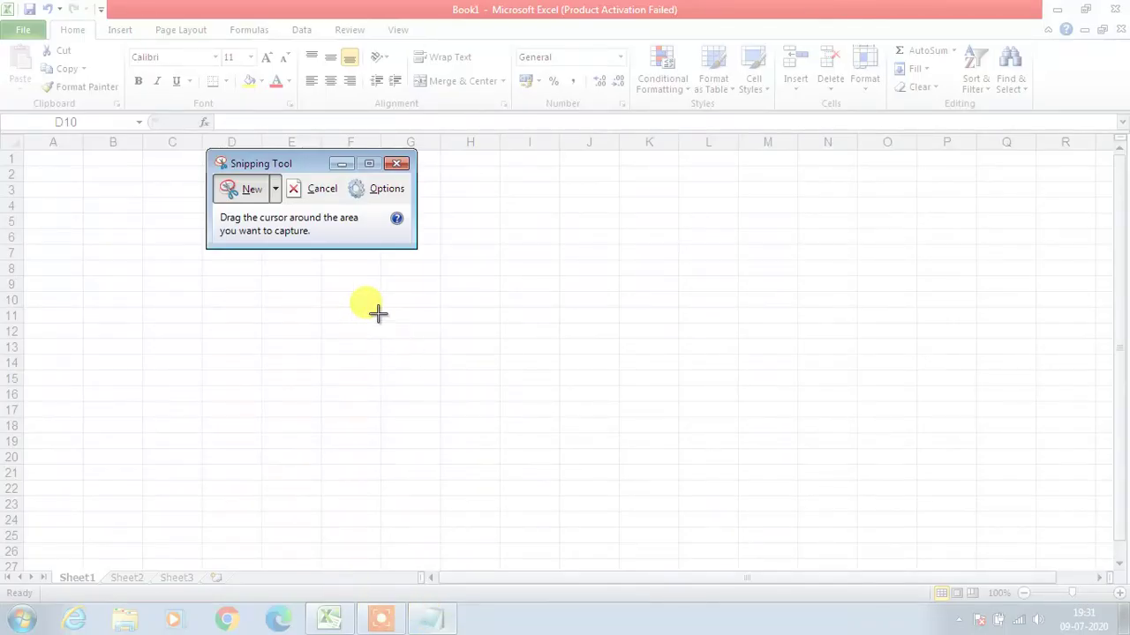
left_click(342, 164)
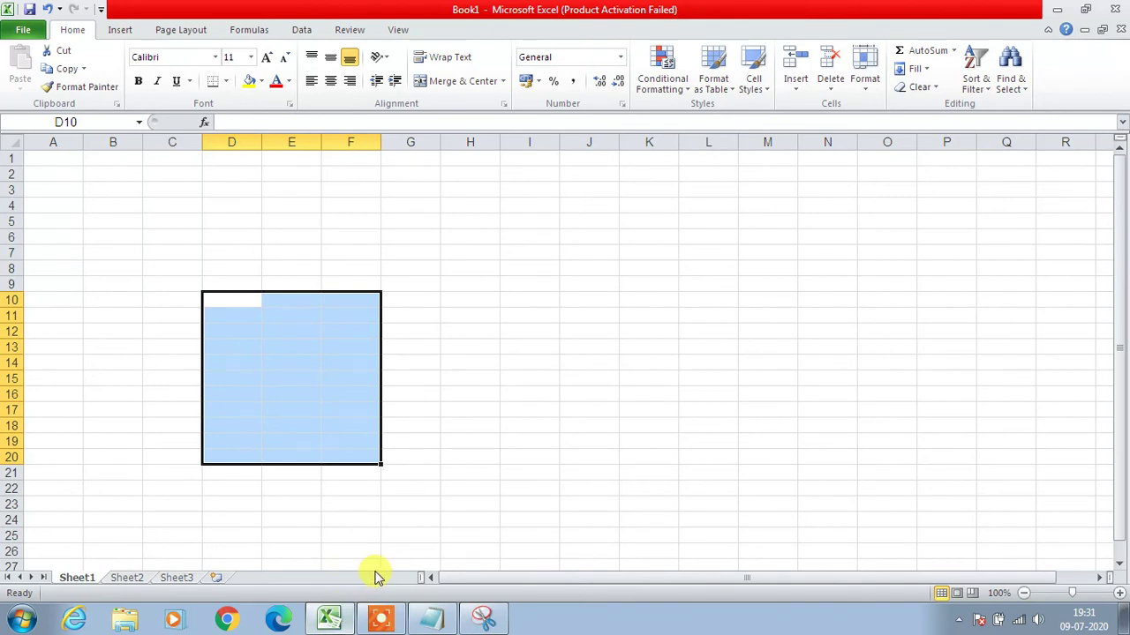
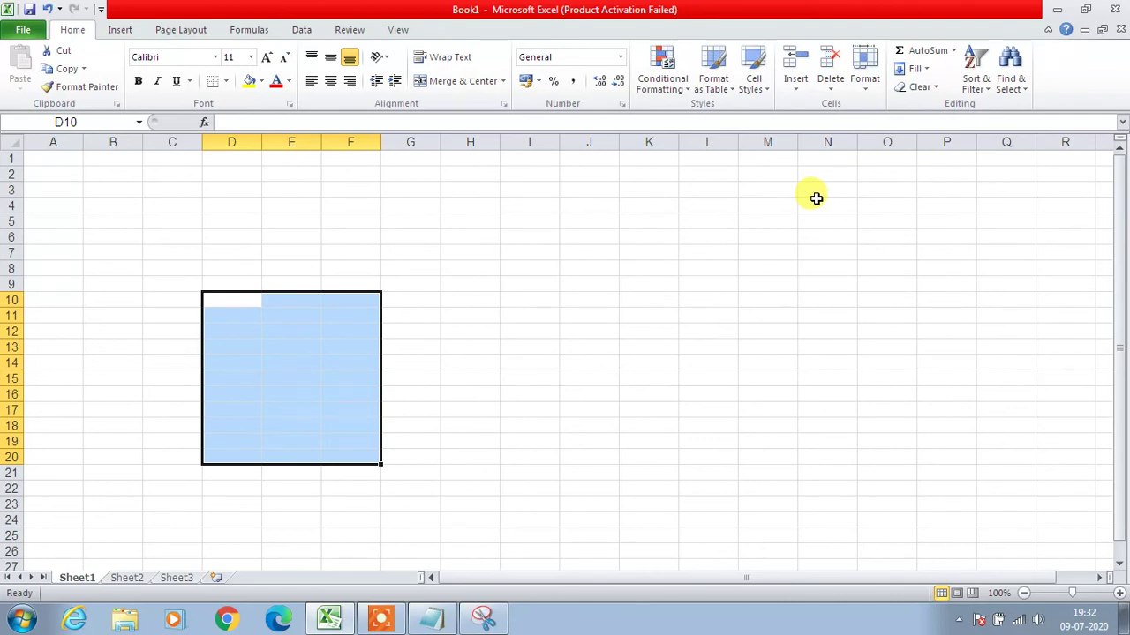
Clear the D10:F20 selection by clicking cell P9 and bring up the Go To dialog.
left_click(923, 280)
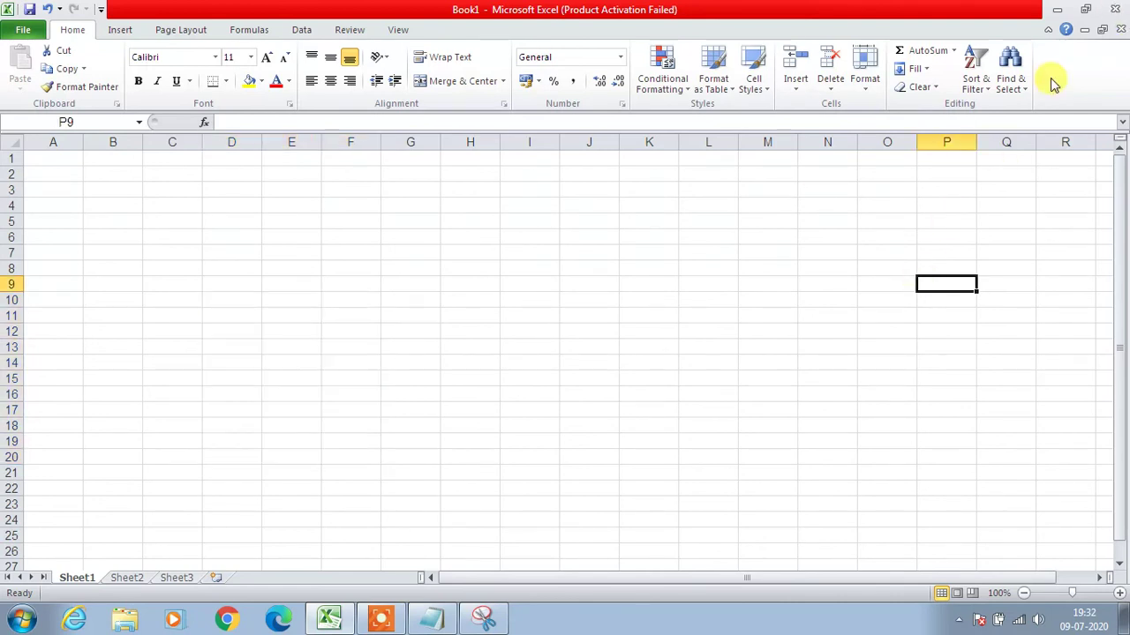
left_click(1023, 88)
left_click(1022, 144)
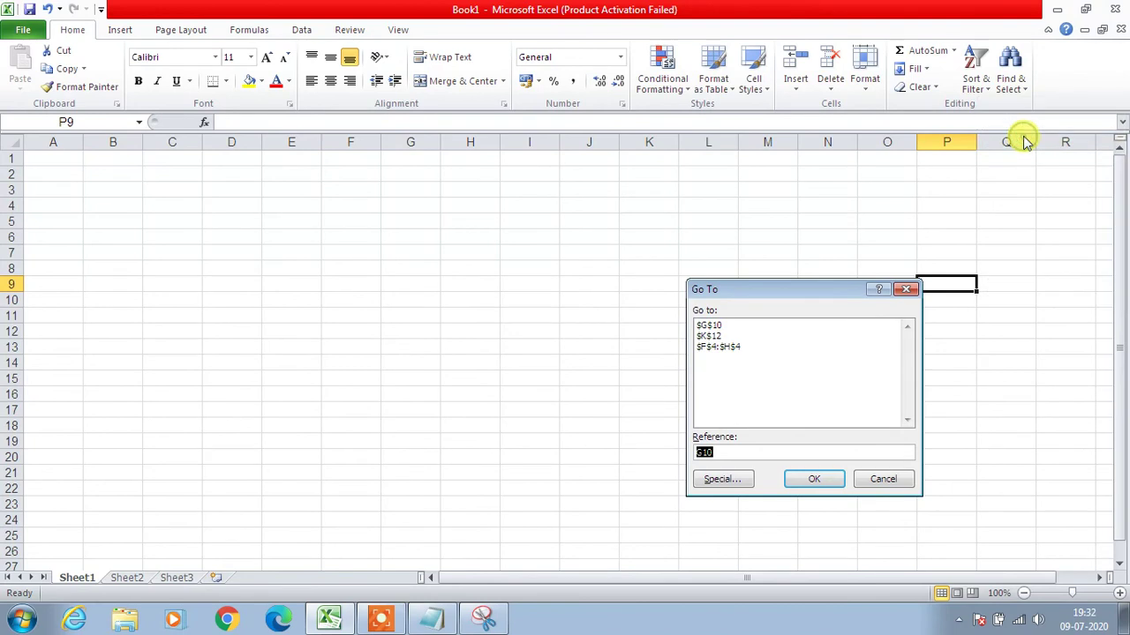
Replace the old G10 entry in the Reference box with B5:H6.
left_click(731, 453)
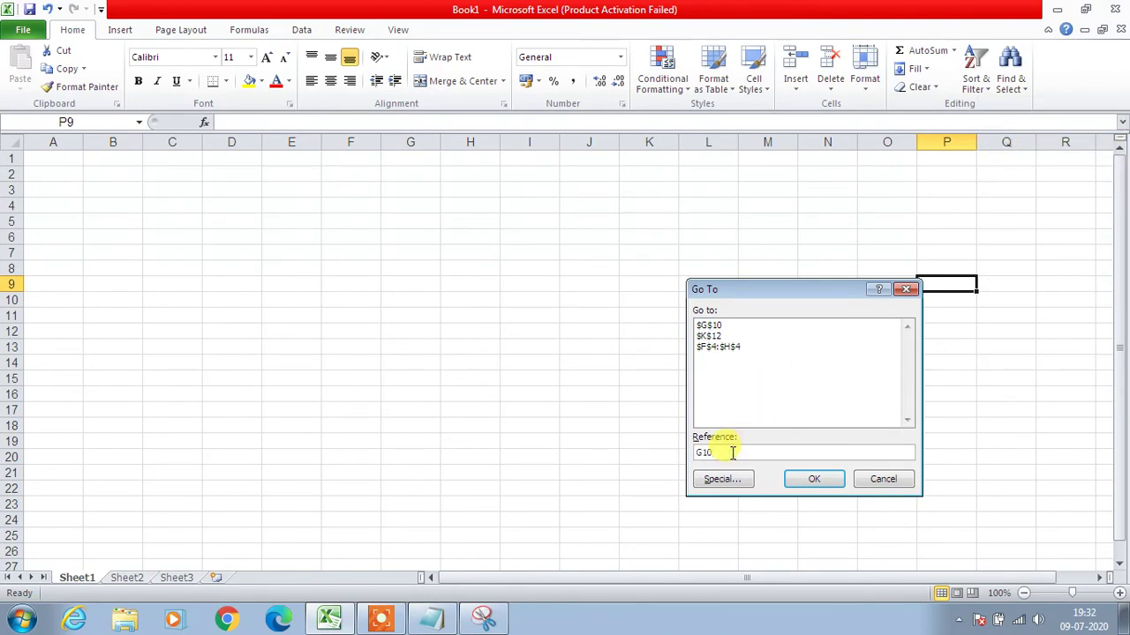
type(":")
key("BackSpace")
key("BackSpace")
key("BackSpace")
type("B5:H6")
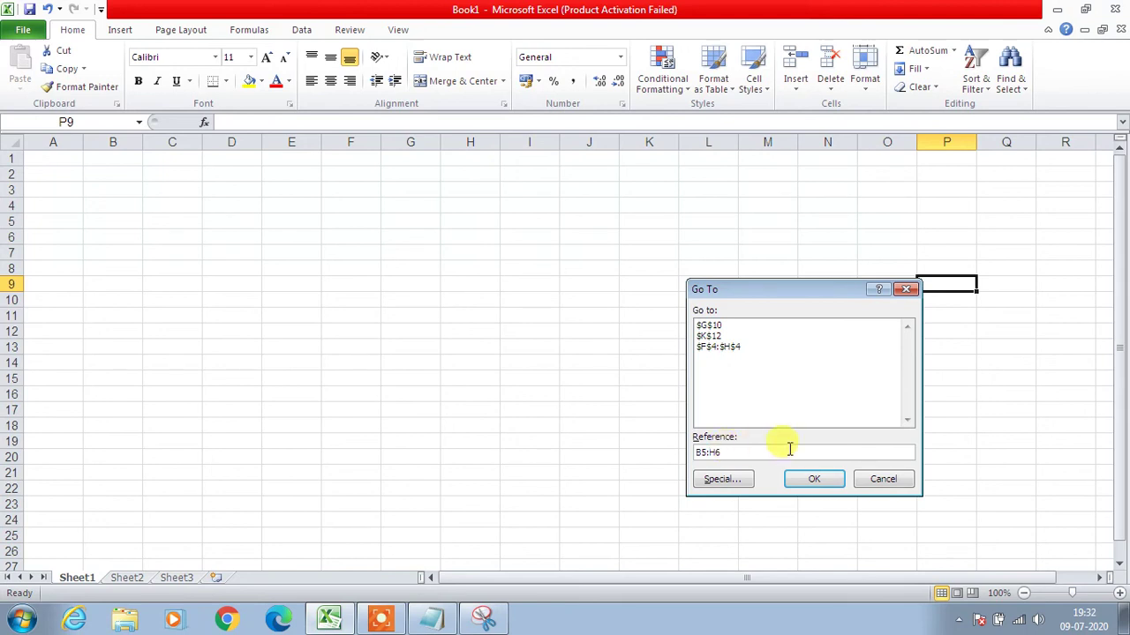
left_click_drag(749, 449, 643, 444)
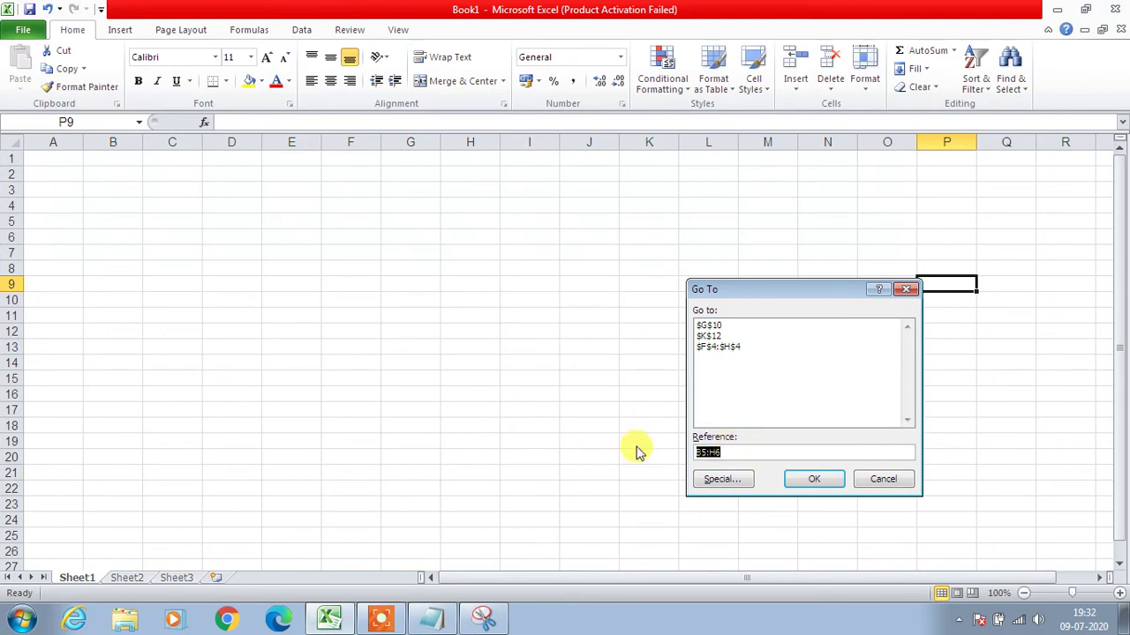
Go to B5:H6, then select B5:H6 and F2:H8 together using the Go To reference B5:H6,F2:H8.
left_click(806, 478)
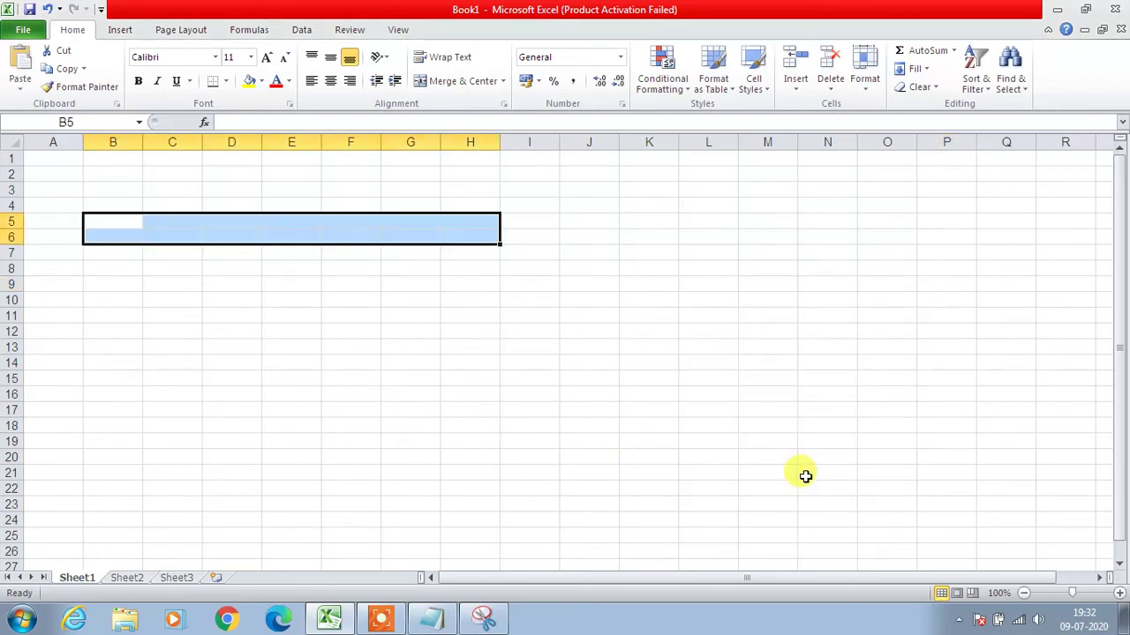
left_click(1023, 89)
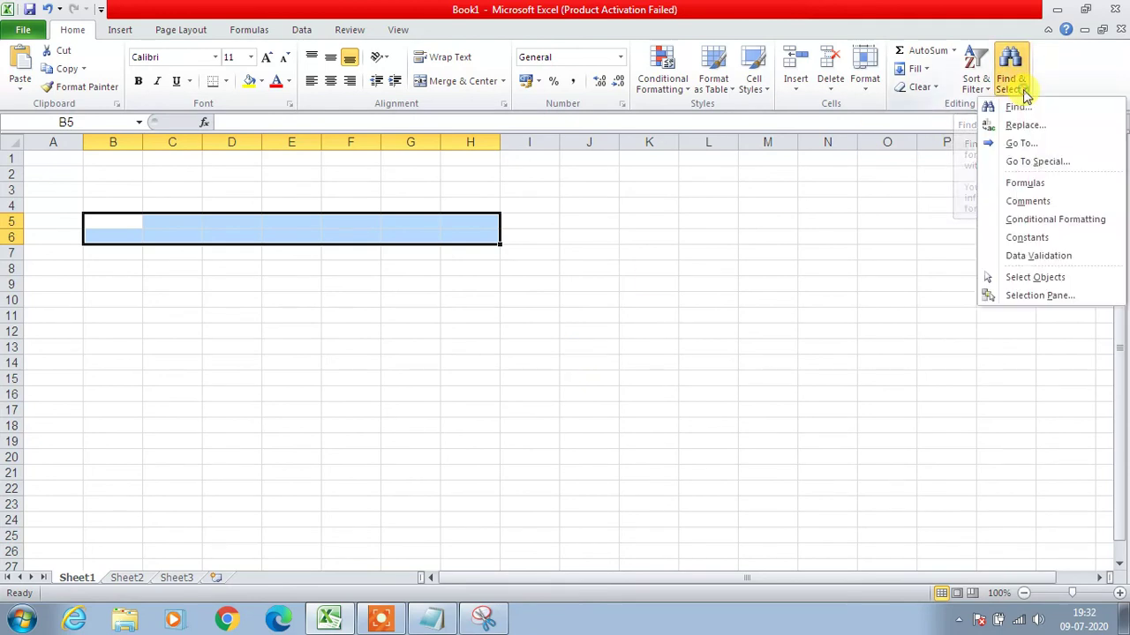
left_click(1041, 143)
type("B5:H6")
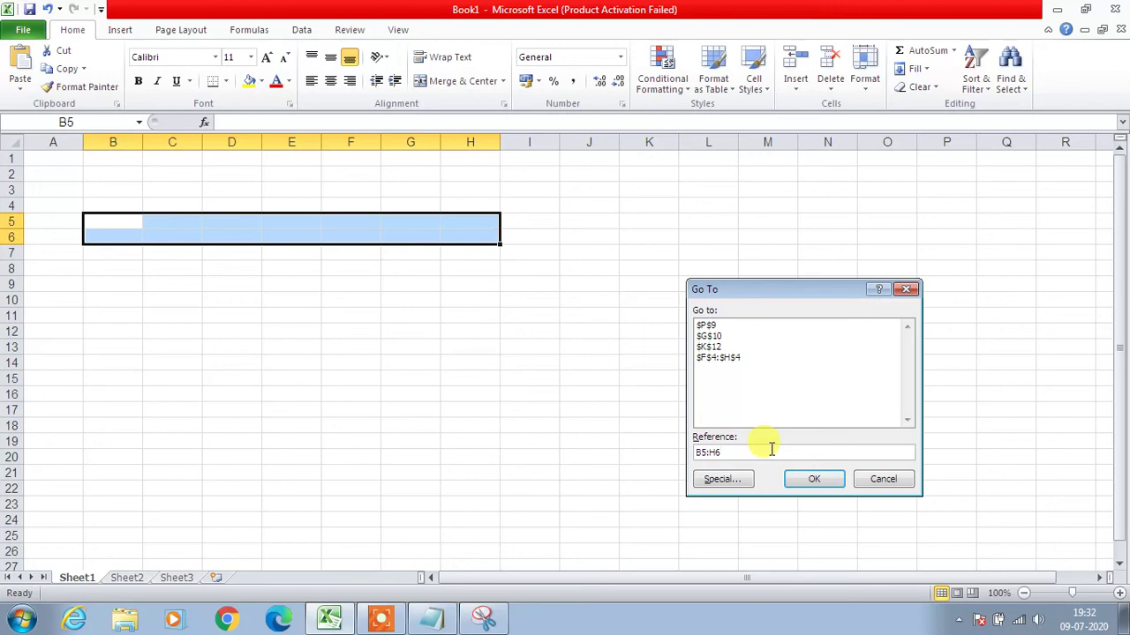
type(",")
type("f")
type("F")
type("2")
type(":H")
type("8")
left_click(826, 481)
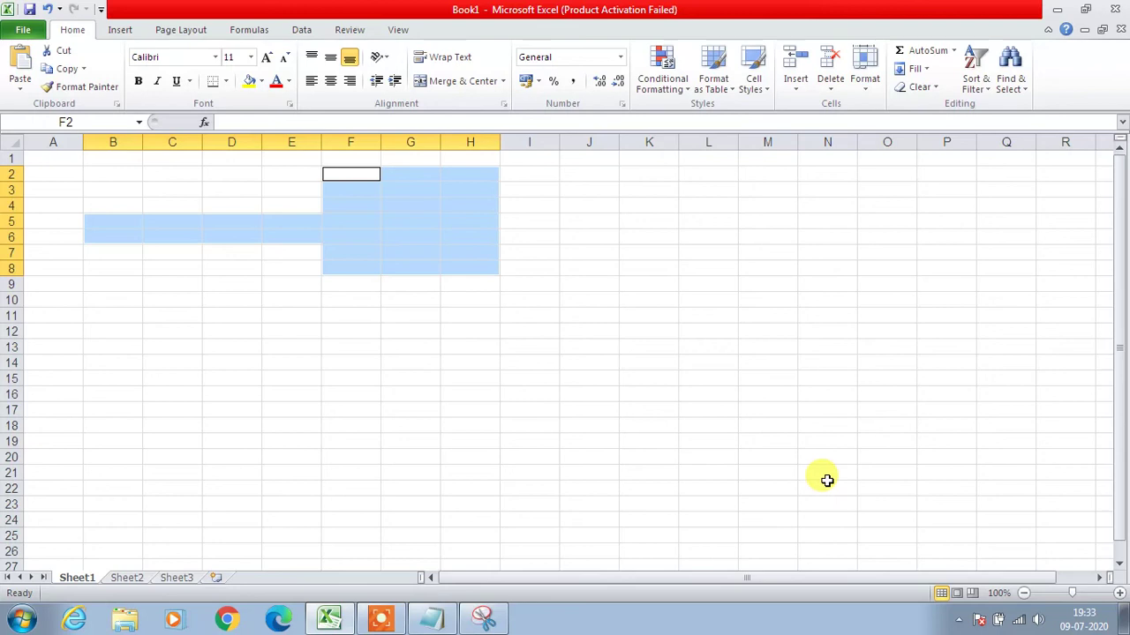
In Notepad, add the heading 'CONTINUOUS RANGE' on a new line below the E5:H5 note.
left_click(431, 619)
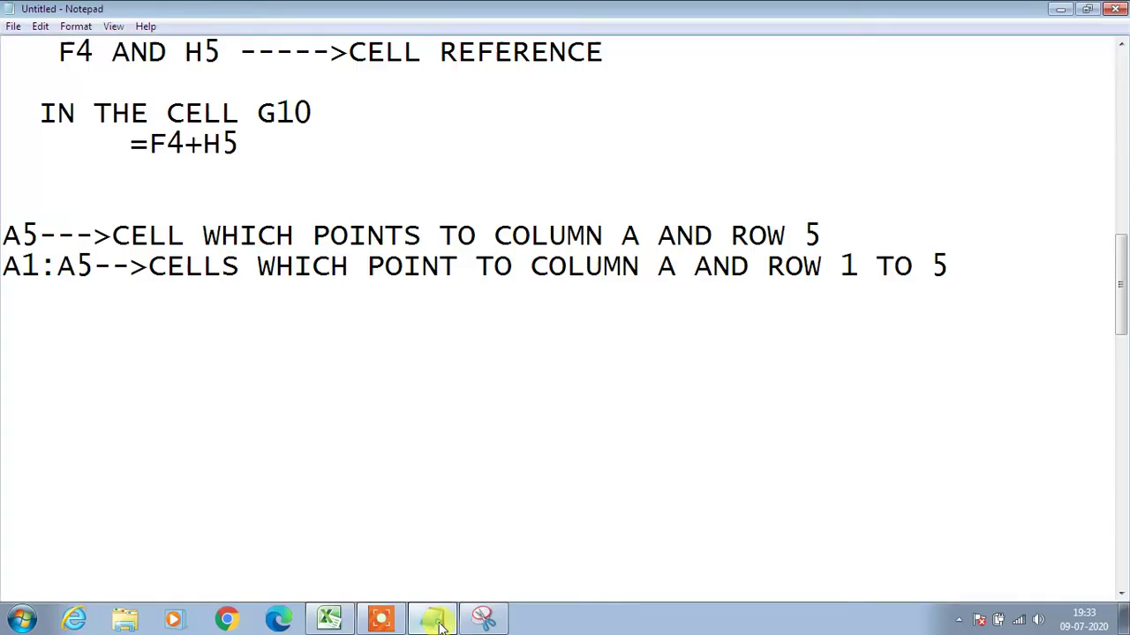
left_click(408, 421)
key("Return")
key("Return")
key("Return")
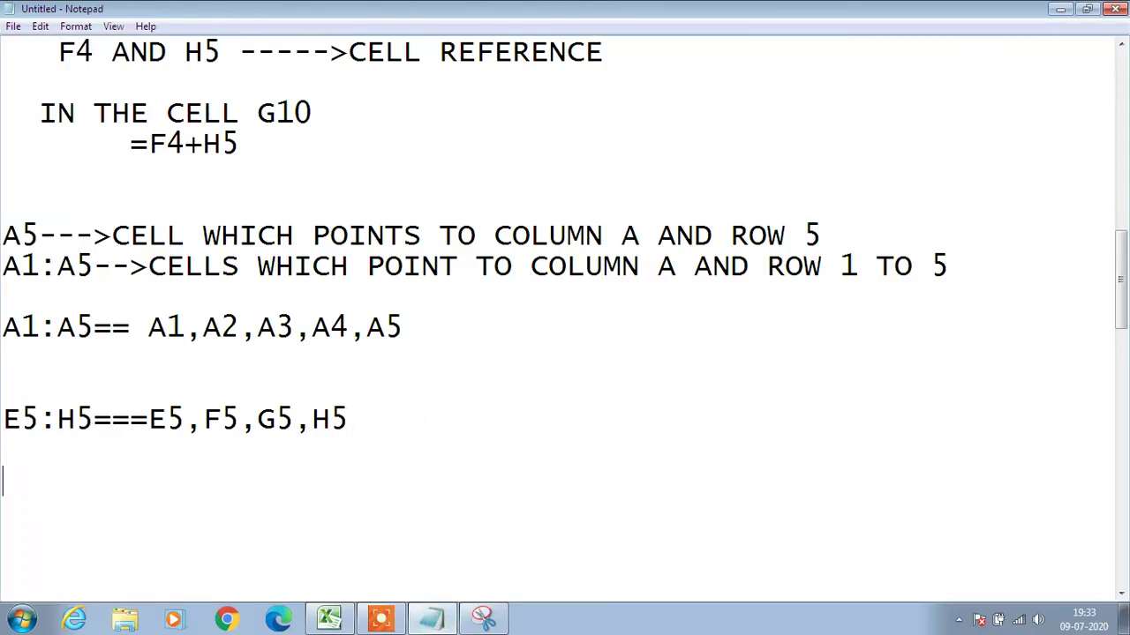
type("RANGE")
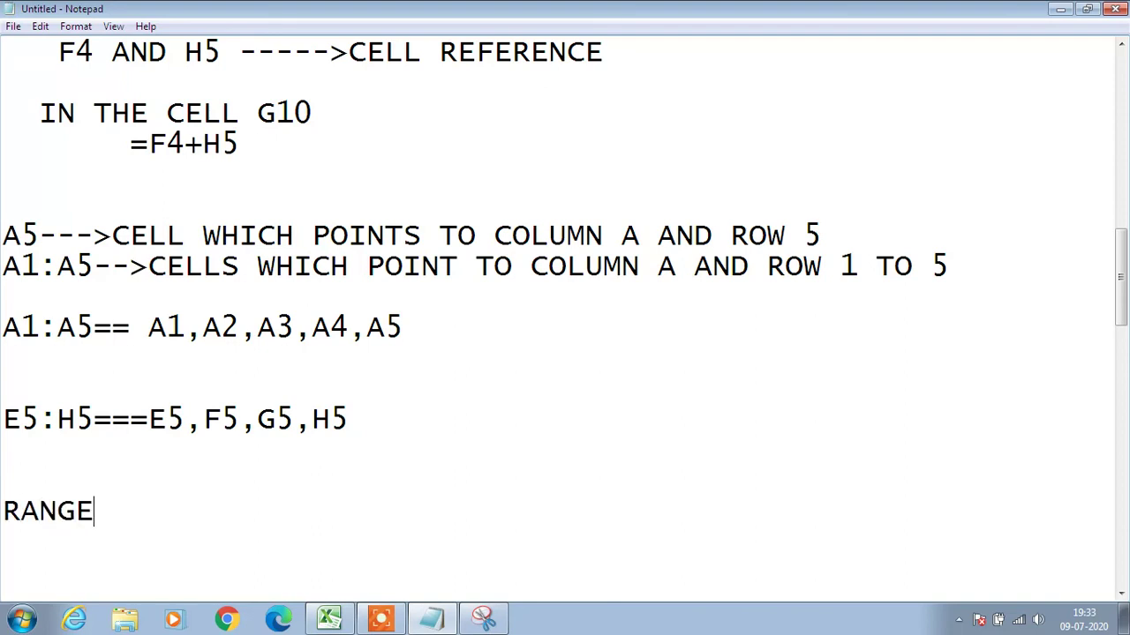
key("Left")
key("Left")
key("Left")
key("Left")
key("Left")
key("Left")
type("CON")
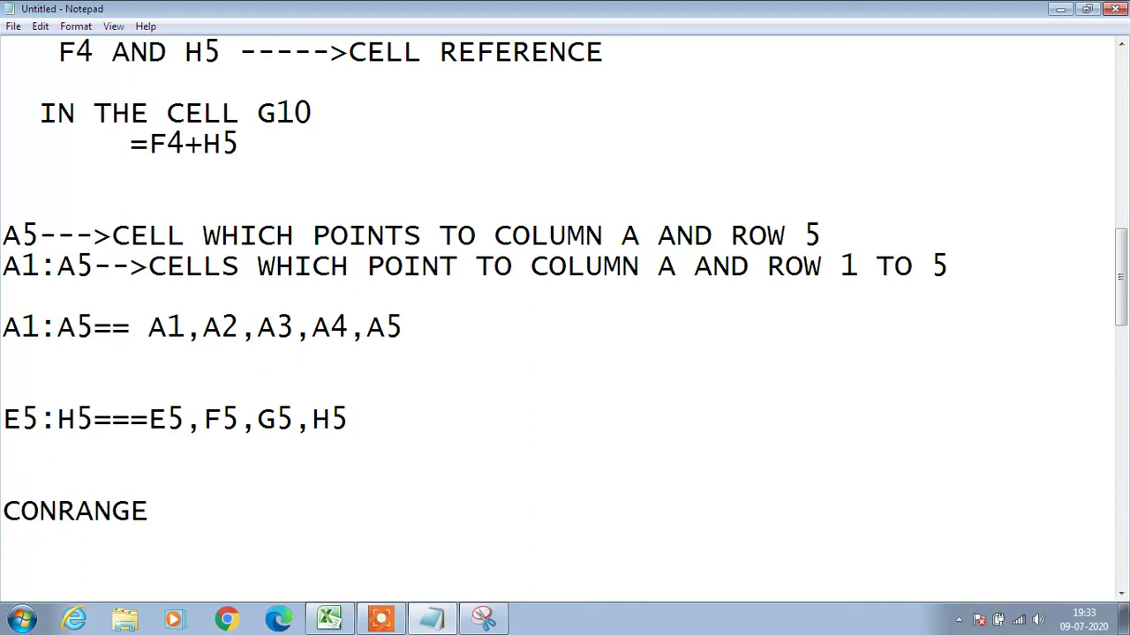
type("T")
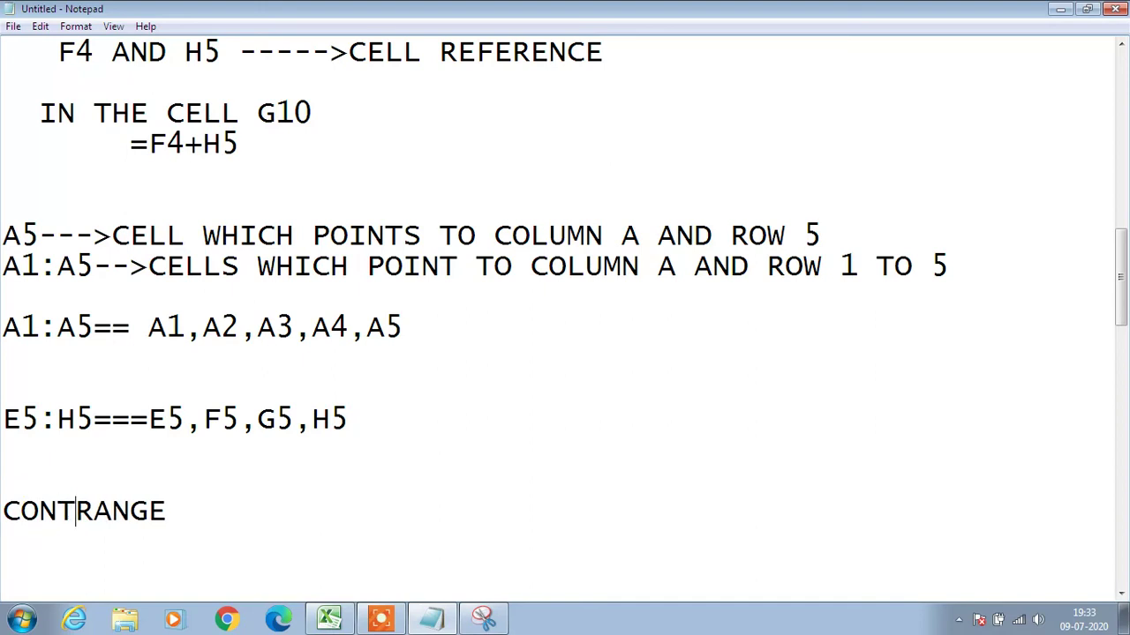
type("NU")
type("OUS")
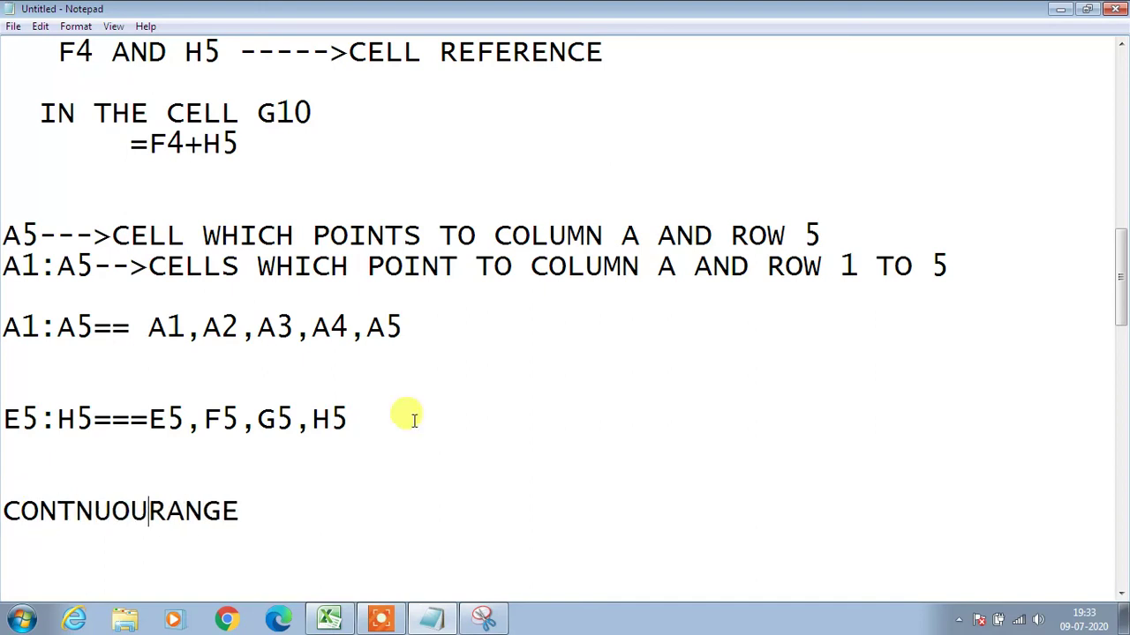
key("Left")
key("Left")
key("Left")
key("Left")
key("Left")
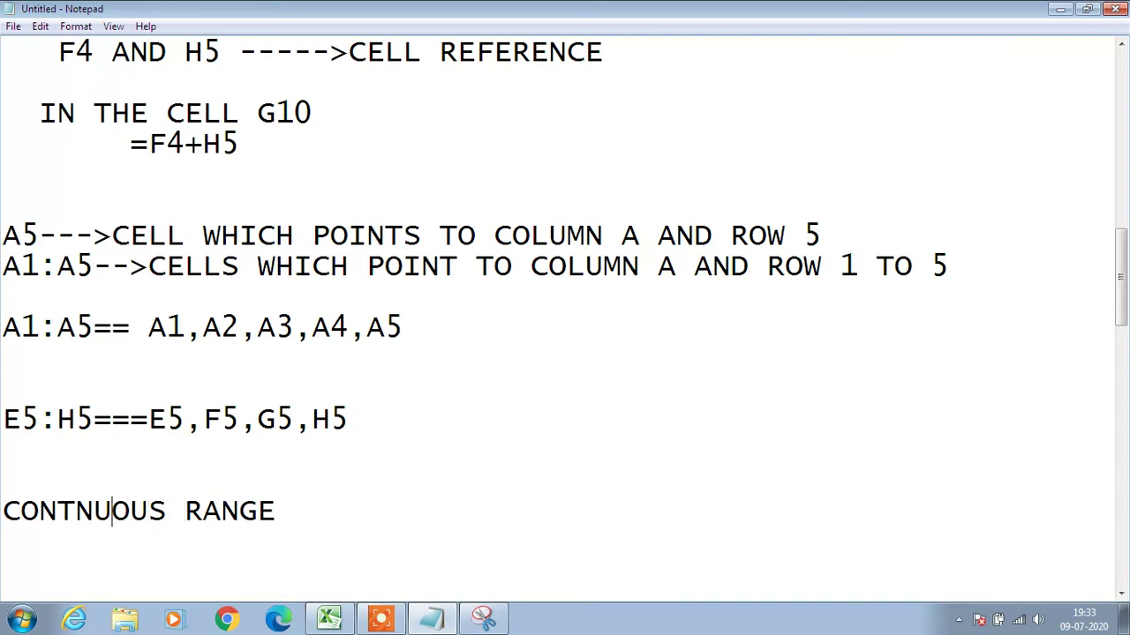
type("I")
left_click(112, 511)
key("Right")
key("Right")
key("Right")
key("Right")
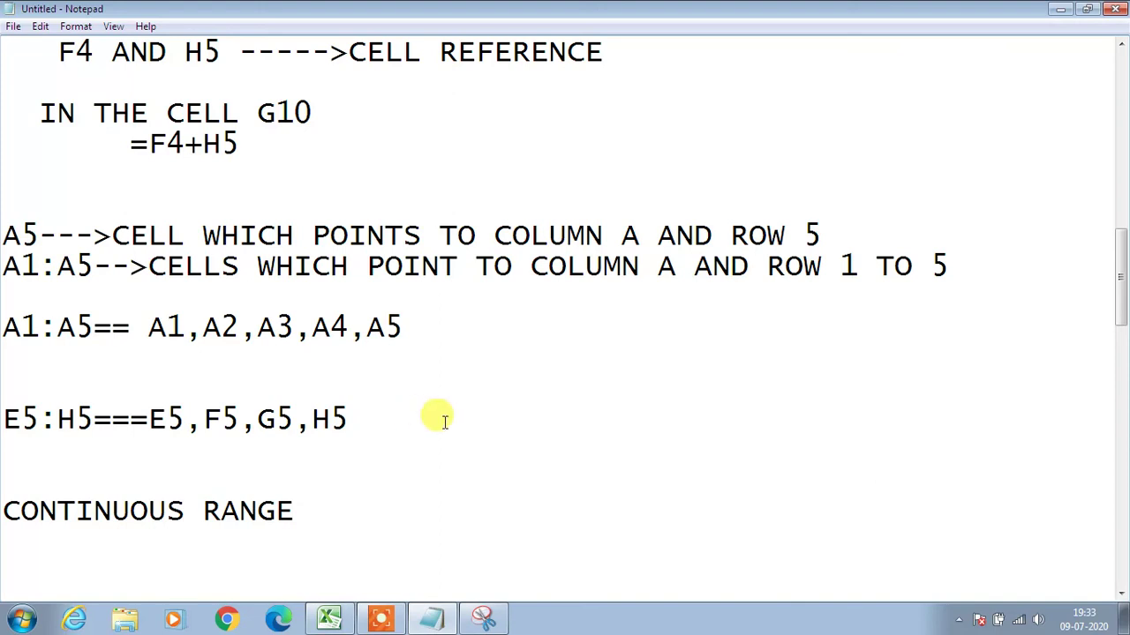
left_click(380, 620)
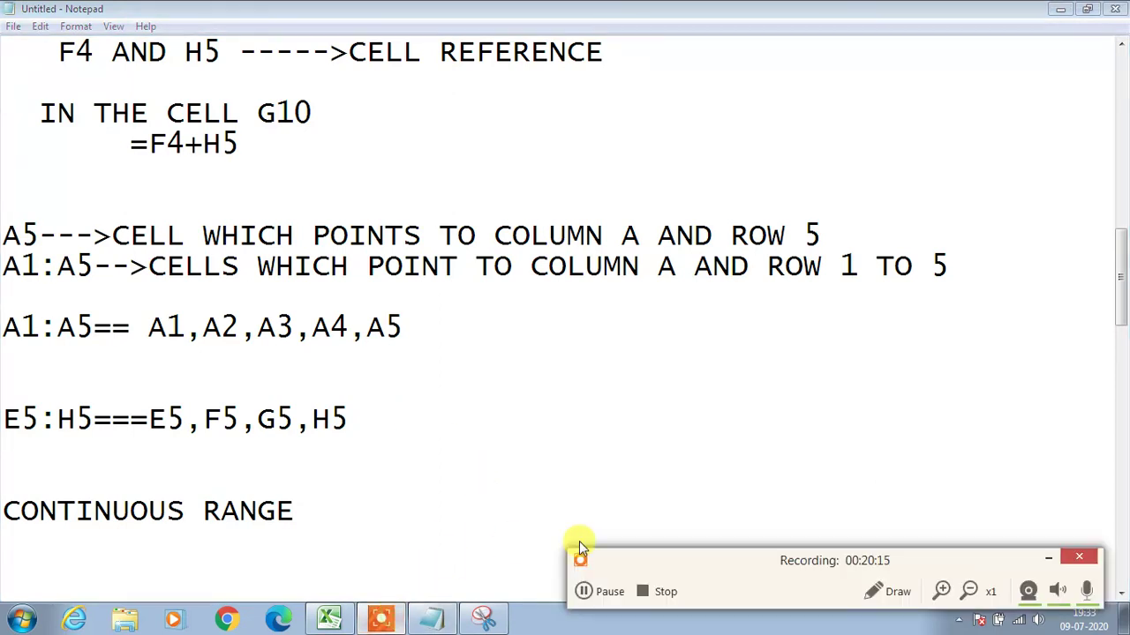
Replace 'IN' in CONTINUOUS with G and append 'and non contiguous' to the heading.
left_click(608, 591)
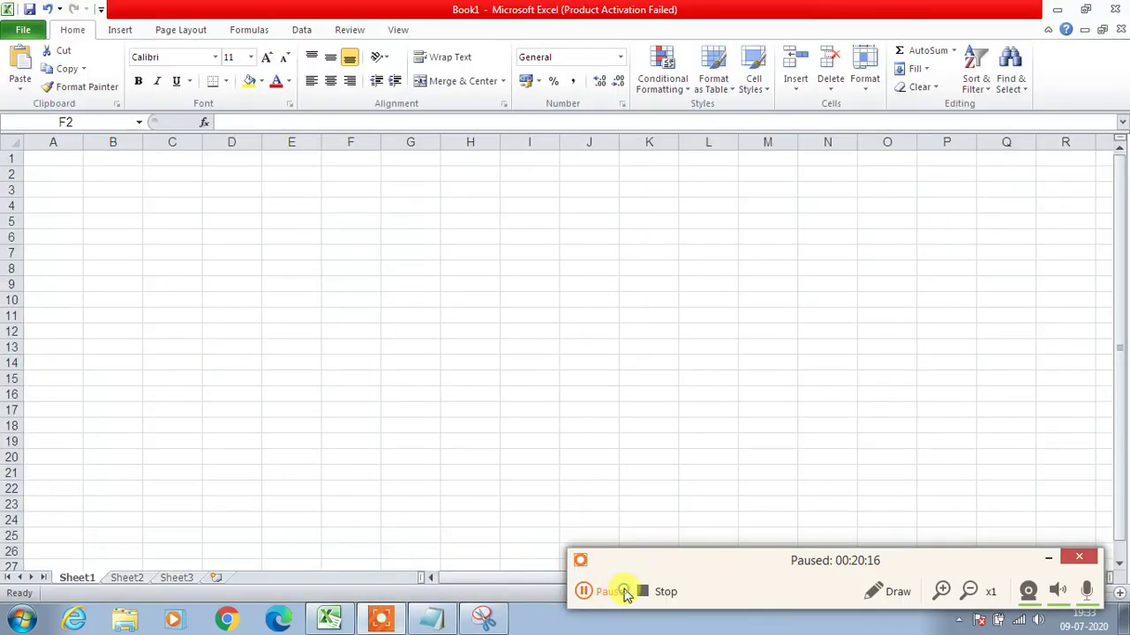
left_click(609, 592)
left_click(431, 619)
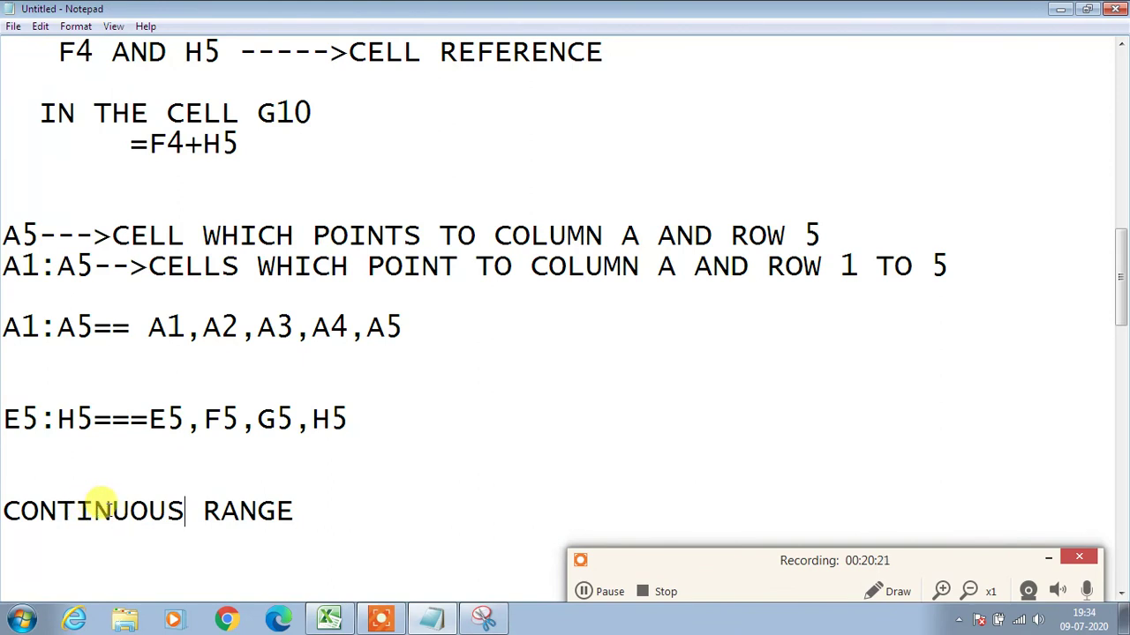
left_click_drag(111, 510, 78, 505)
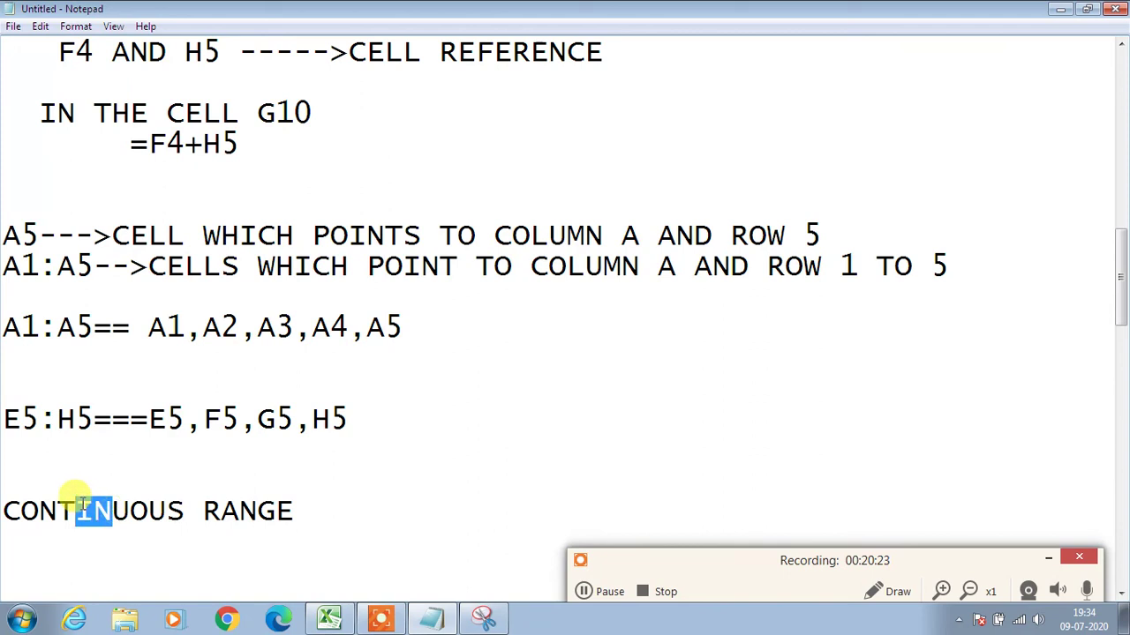
type("G")
key("Right")
key("Right")
key("Right")
key("Right")
key("Right")
key("Right")
key("Right")
key("Right")
key("Right")
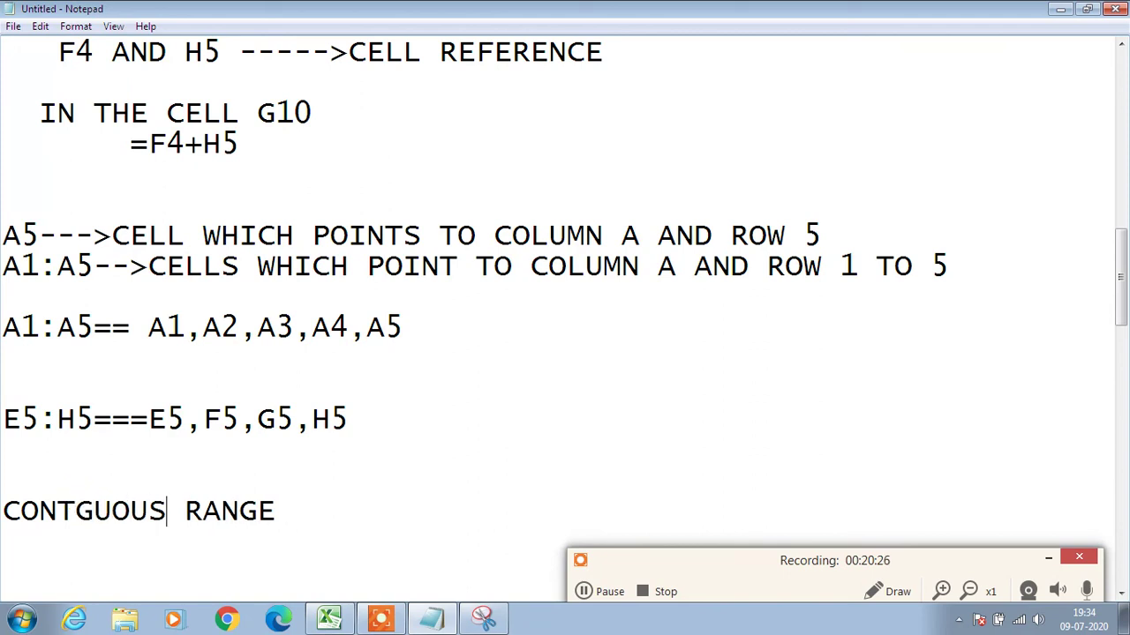
type("and n")
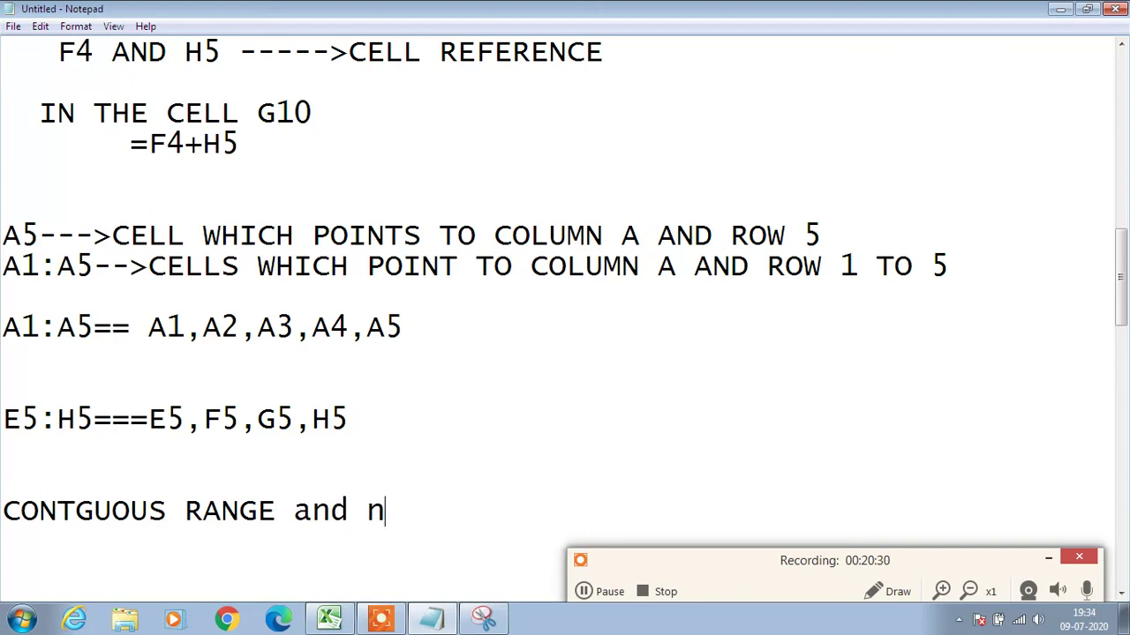
type("on con")
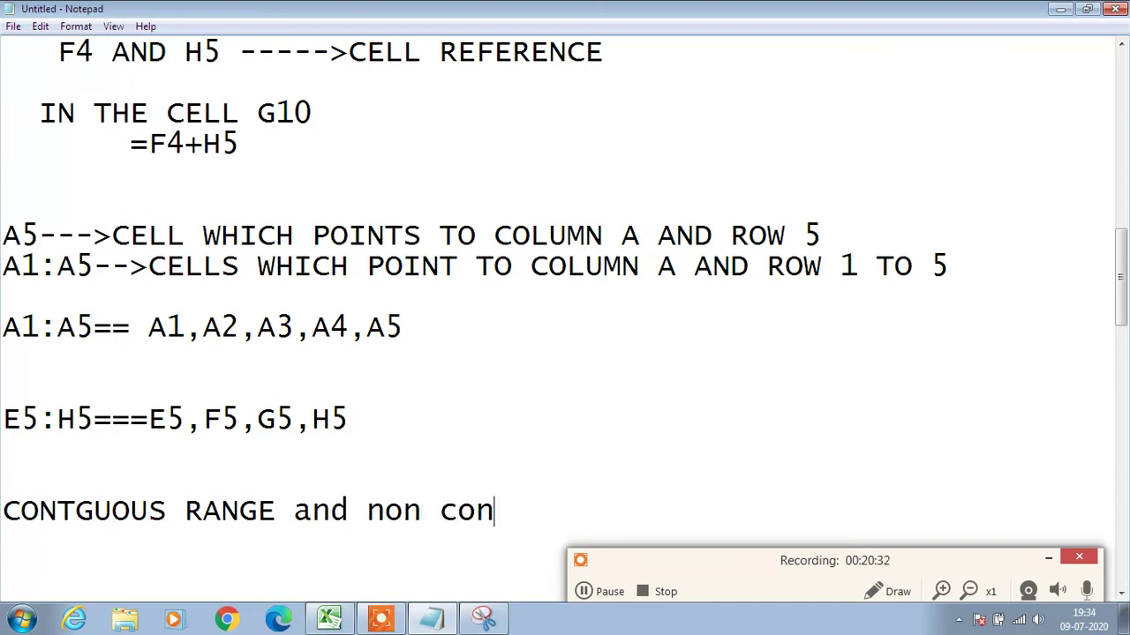
type("tiguous")
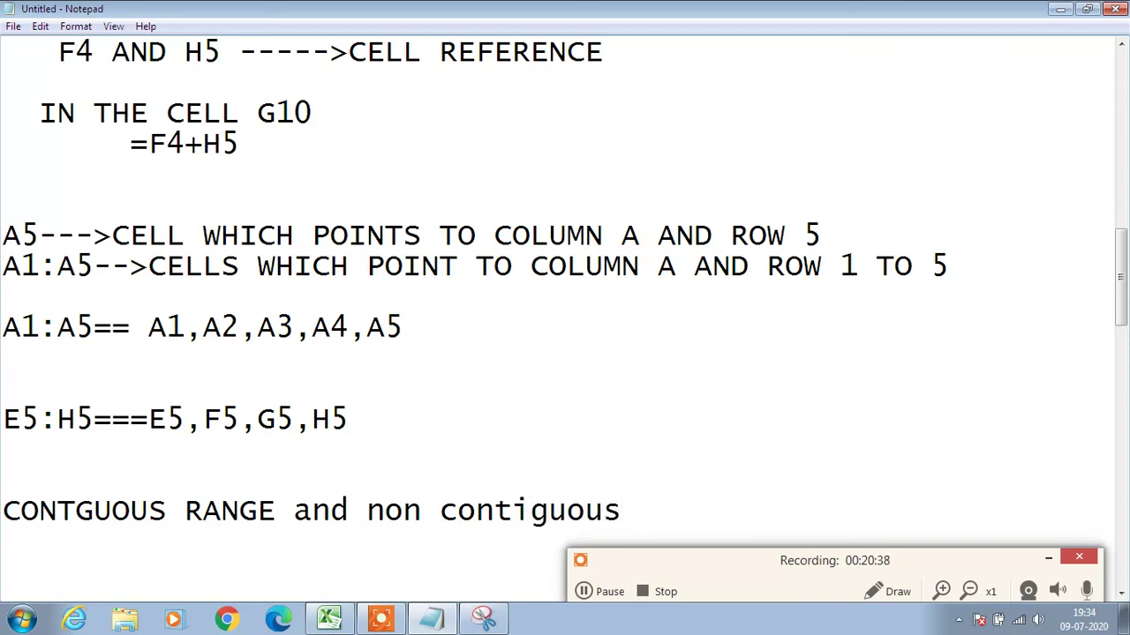
Insert the missing 'i' after CONT so the line reads 'CONTiGUOUS RANGE and non contiguous'.
left_click(74, 510)
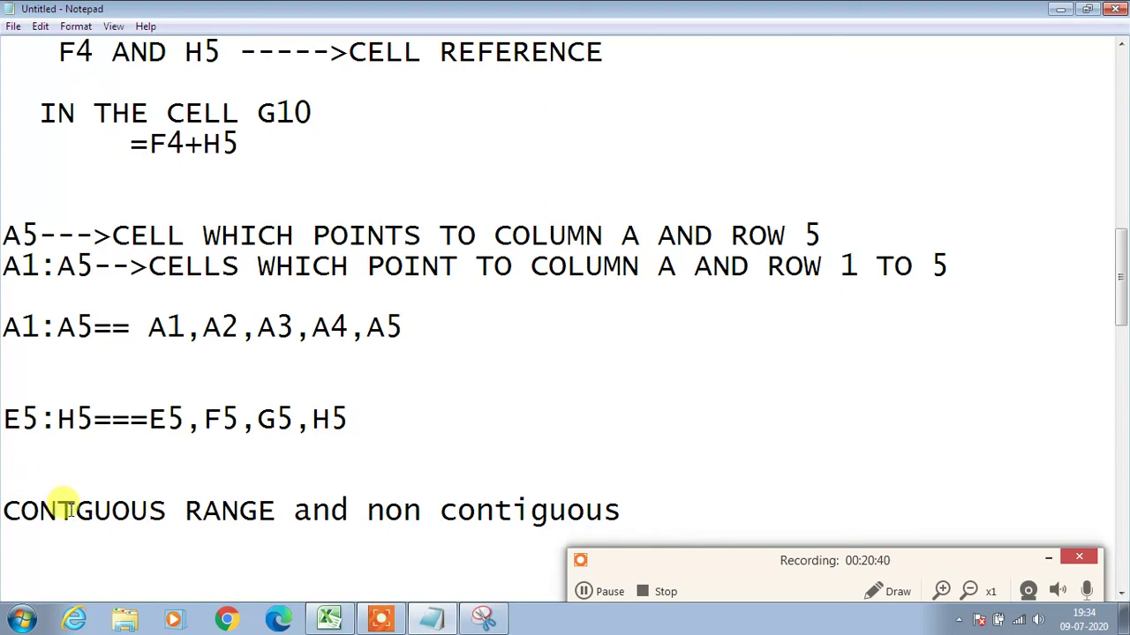
type("i")
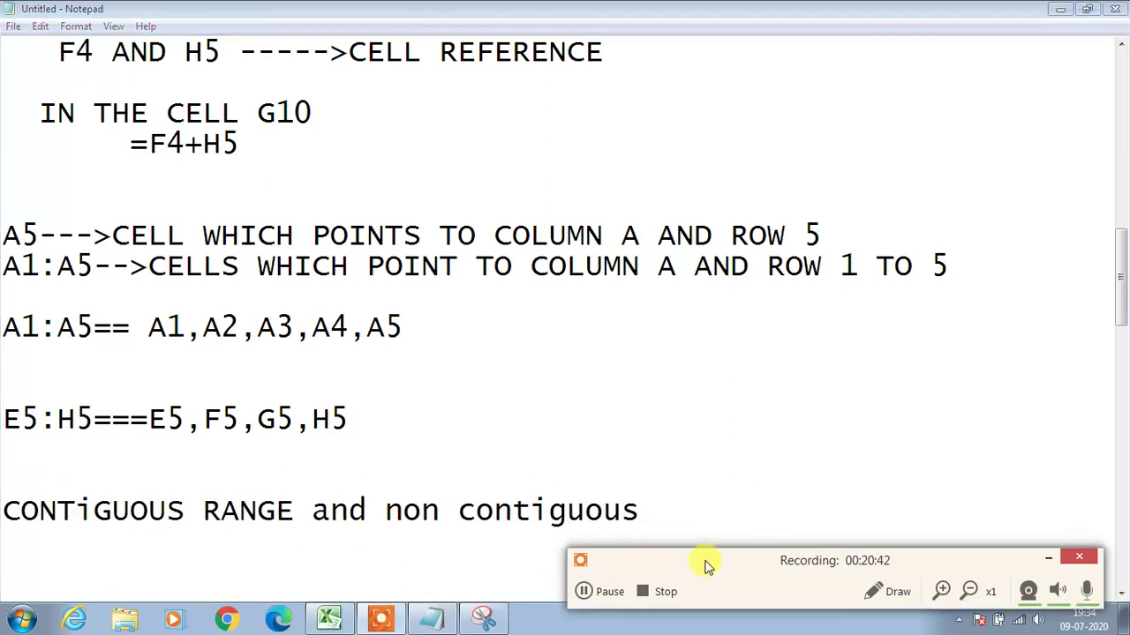
left_click_drag(711, 560, 712, 529)
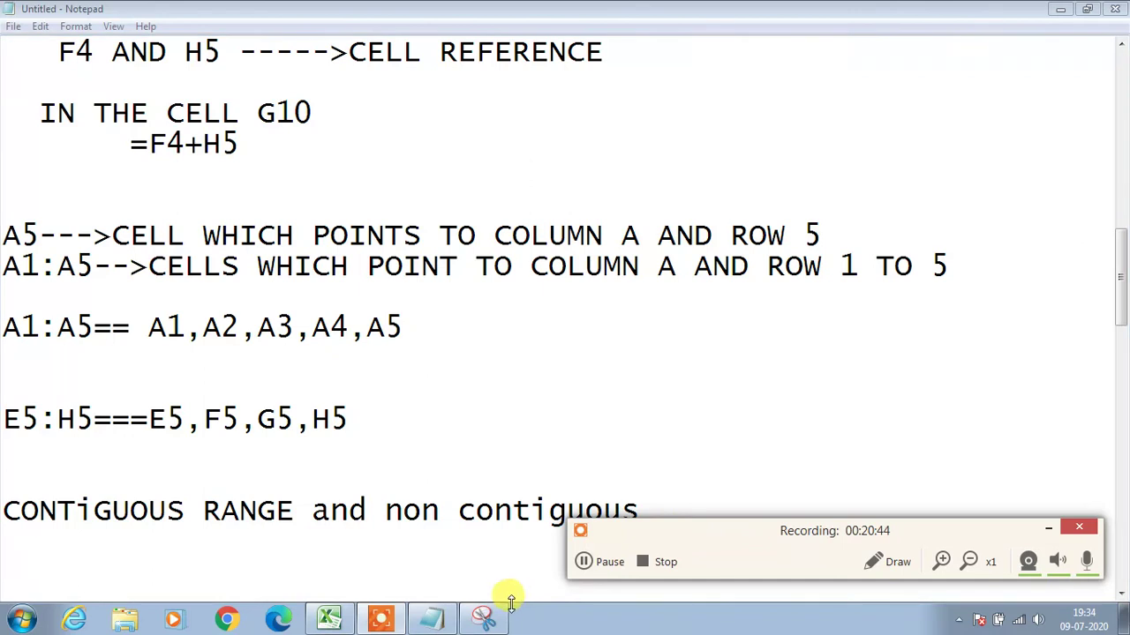
left_click(441, 618)
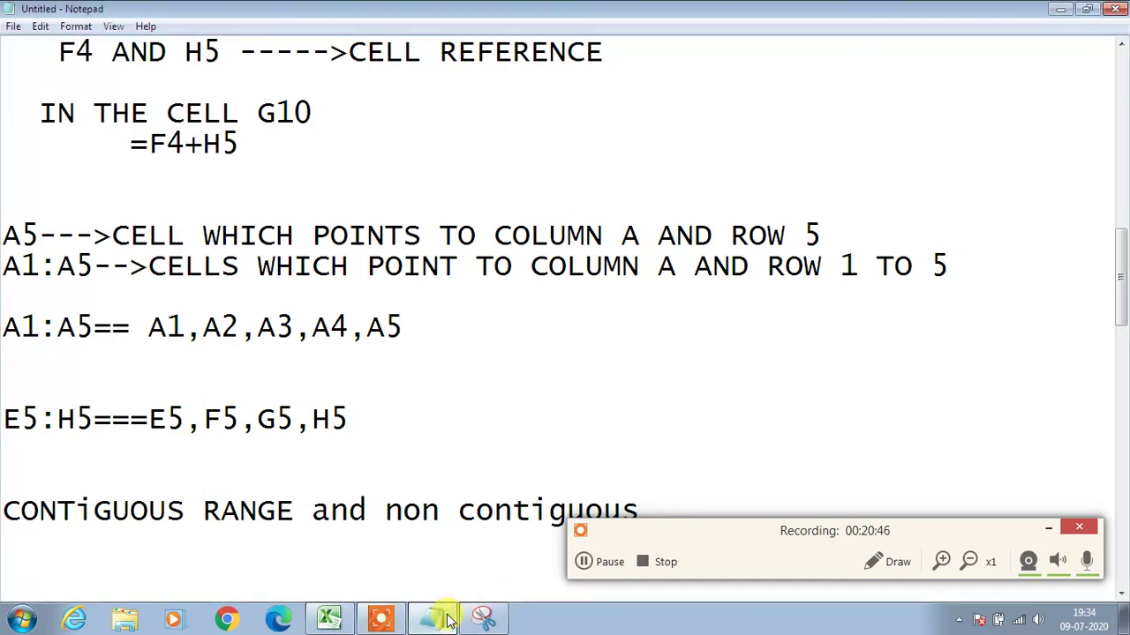